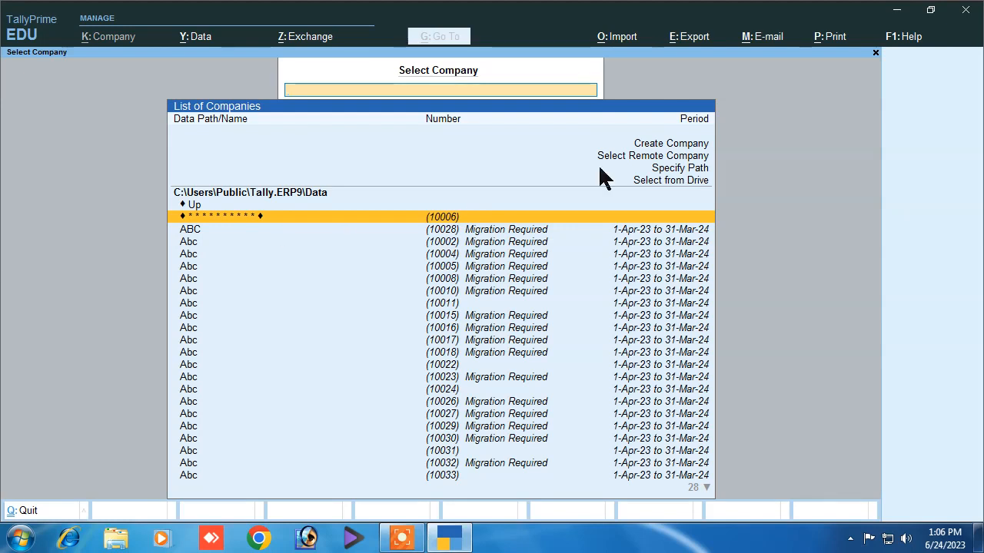
Start creating a new company named Abc, keeping the same mailing name and leaving the address blank
left_click(642, 146)
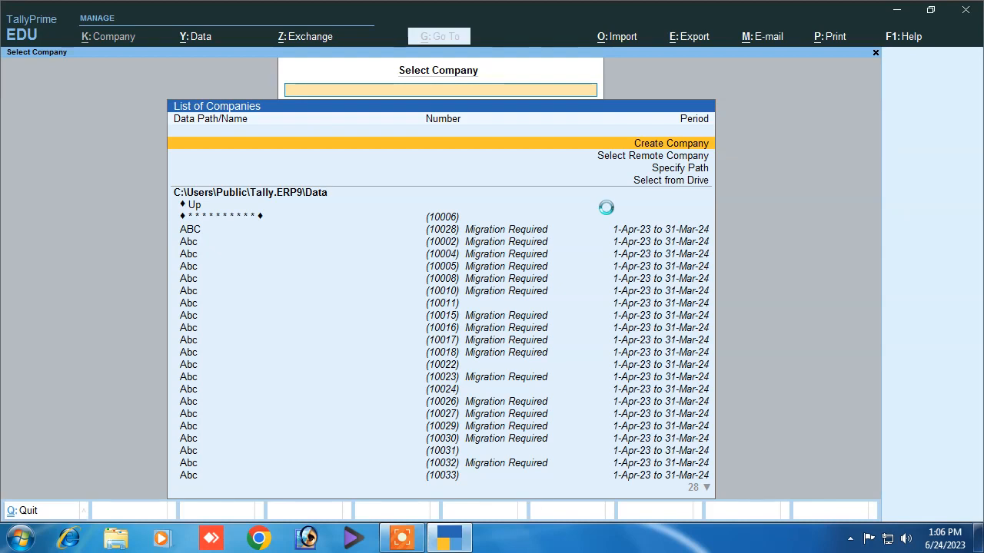
type("Abc")
key("Return")
key("Return")
key("Return")
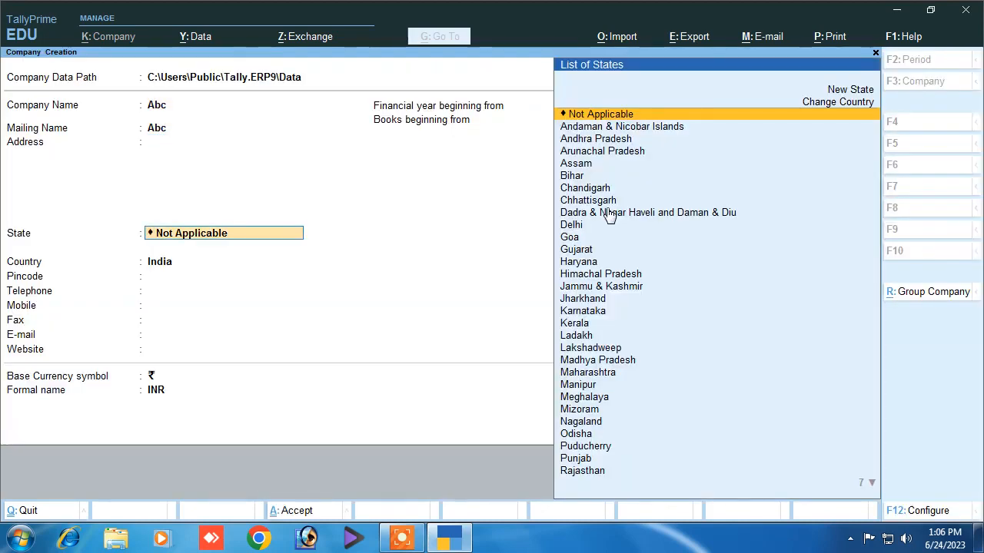
Set the company's state to Bihar and save the company with the remaining details at their defaults
type("b")
key("Return")
key("Return")
key("Return")
key("Return")
key("Return")
key("Return")
key("Return")
key("Return")
key("Return")
key("Return")
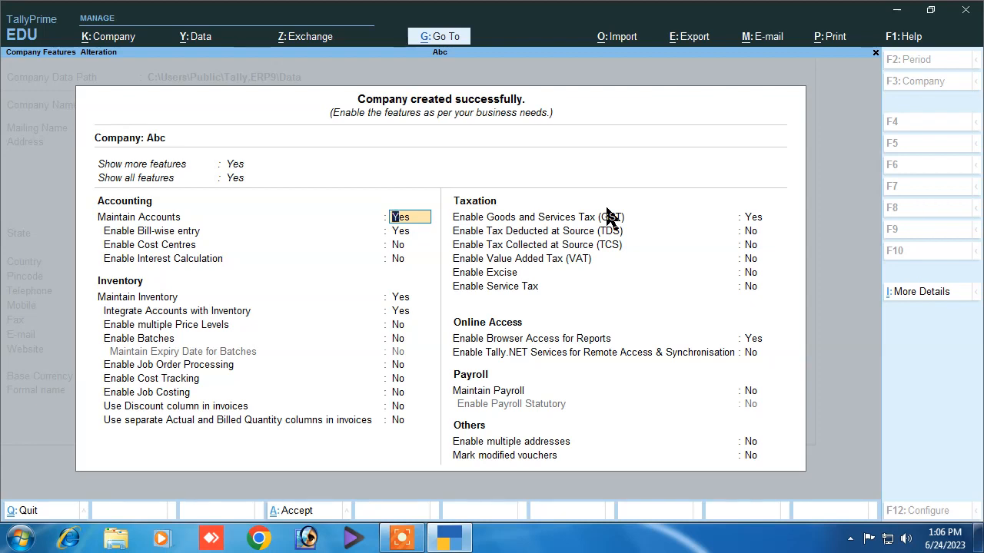
Set Enable Goods and Services Tax (GST) to No in the company features
key("Down")
key("Down")
key("Down")
key("Down")
key("Down")
key("Down")
key("Down")
key("Down")
key("Down")
key("Down")
key("Down")
key("Down")
key("Down")
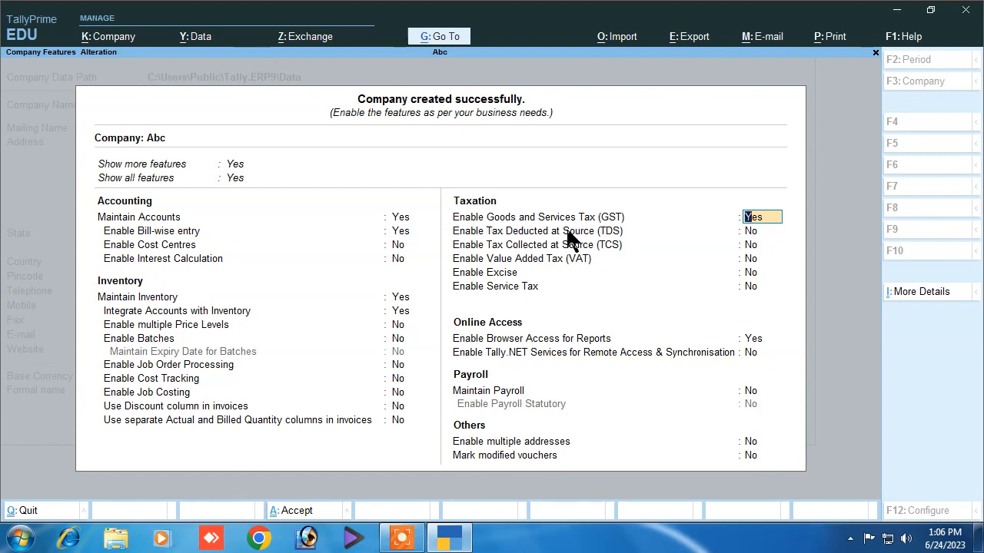
type("n")
key("Return")
Set Maintain Payroll and Enable Payroll Statutory to Yes in the company features
key("Return")
key("Return")
key("Return")
key("Return")
key("Return")
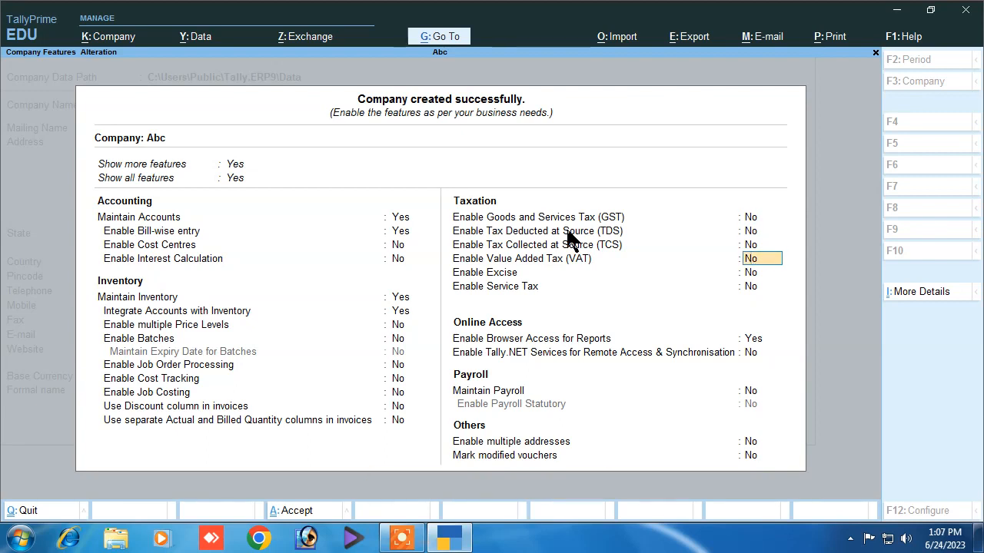
key("Return")
key("Return")
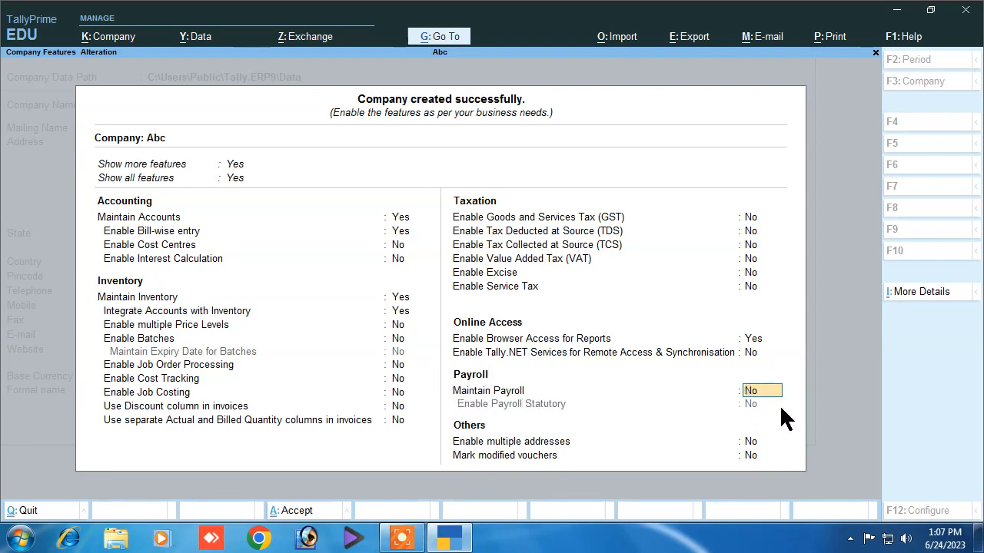
type("y")
key("Return")
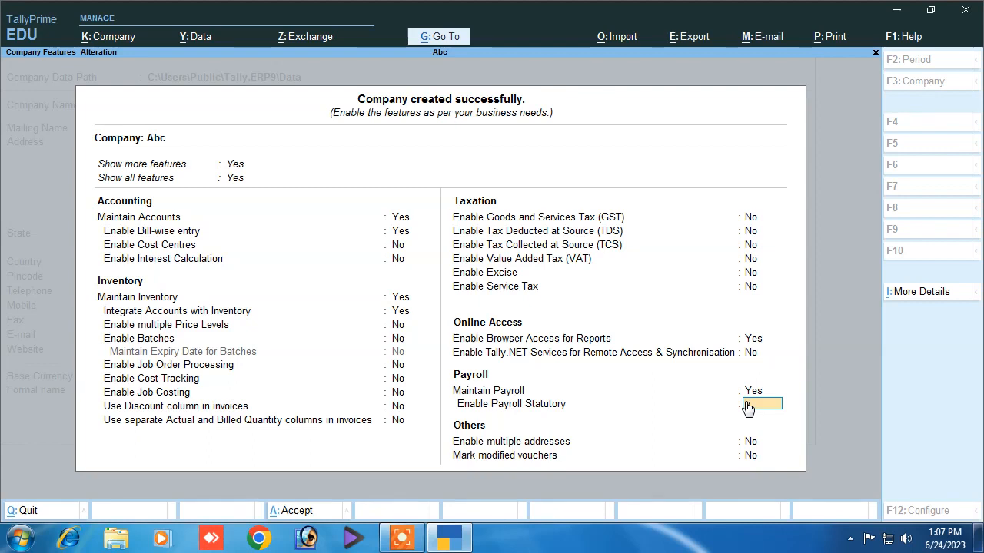
type("y")
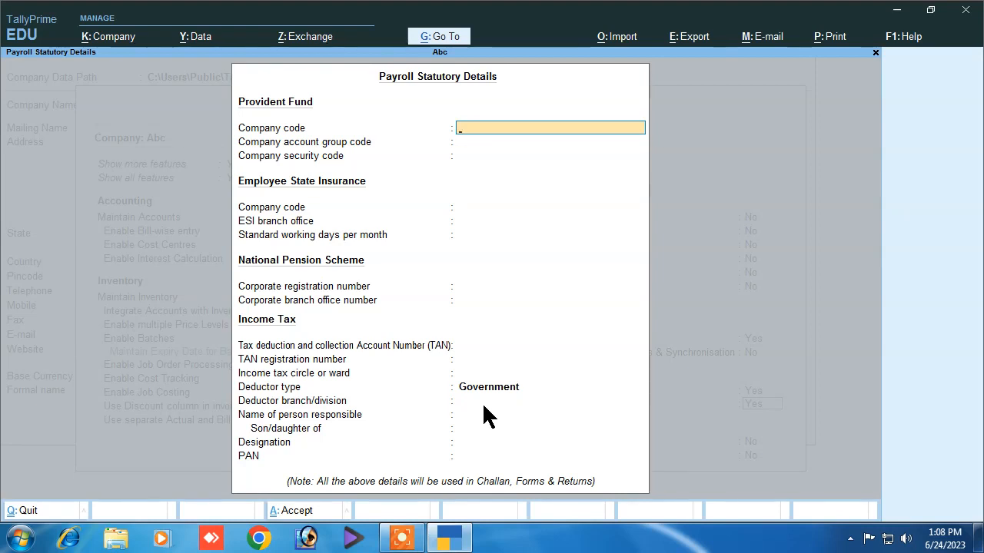
Fill in the Provident Fund details with company code 87845, account group code 545 and the company security code
type("87845")
key("Return")
type("545")
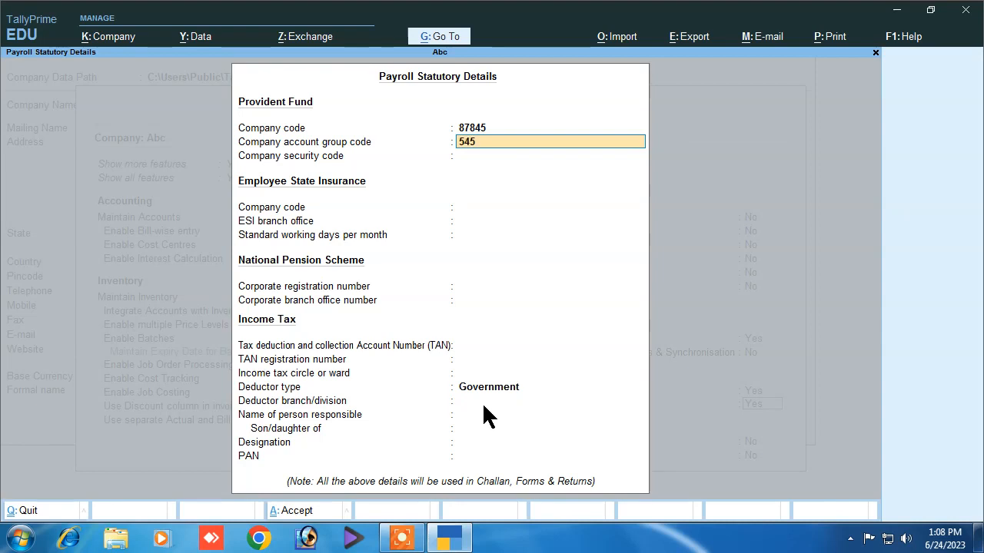
key("Return")
type("5464")
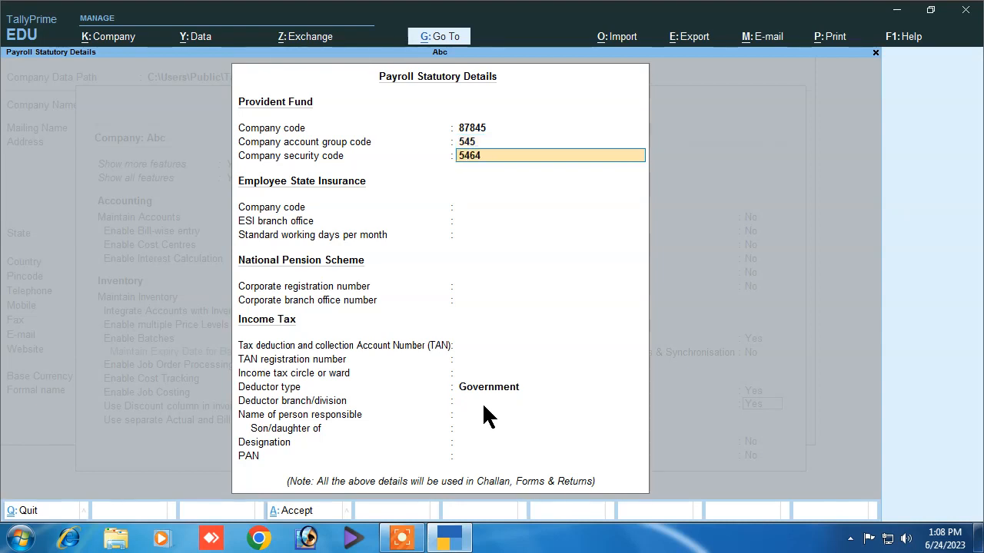
key("Return")
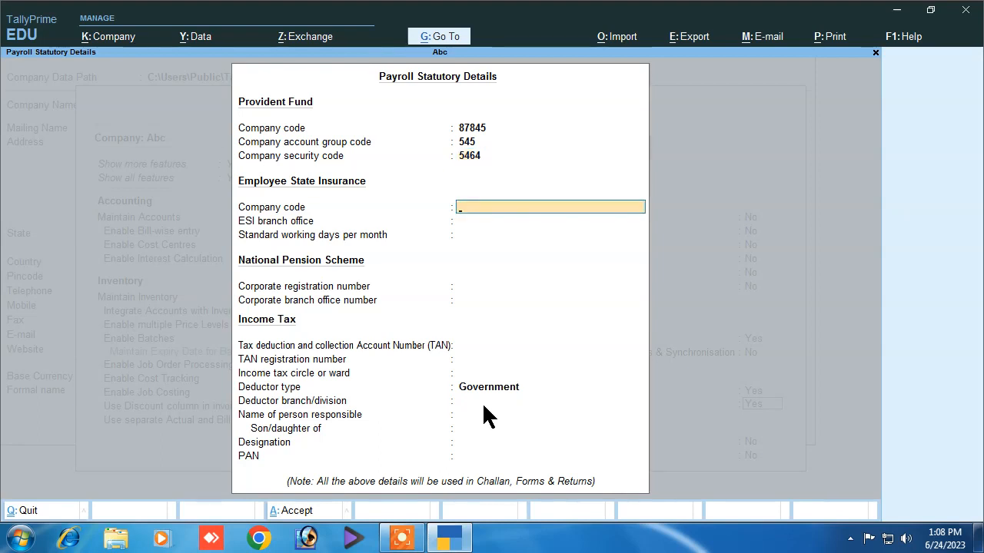
Enter 454454 as the Employee State Insurance company code, leaving the ESI branch office blank
type("454")
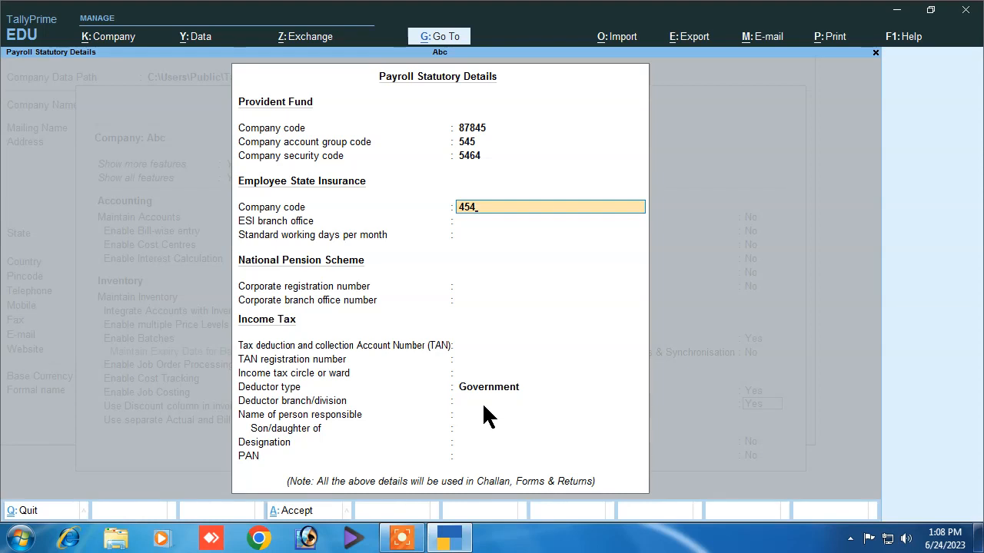
type("454")
key("Return")
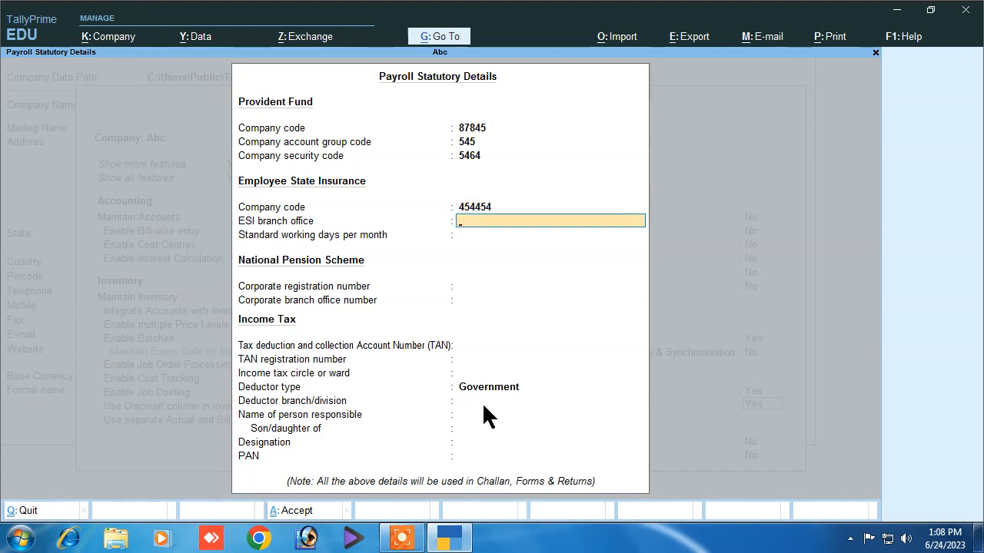
key("Return")
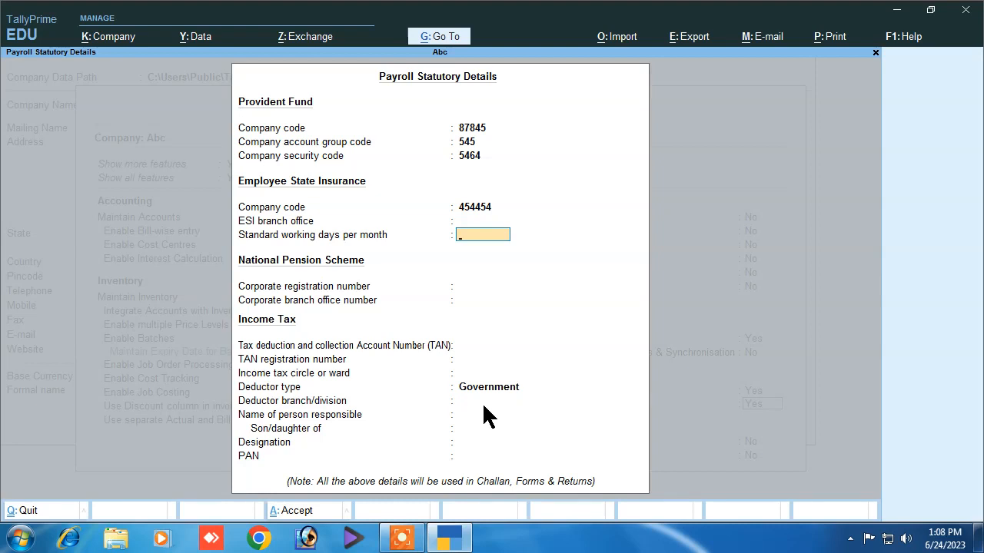
Set the Income Tax deductor type to Others, leaving the working days, National Pension Scheme and TAN fields blank
key("Return")
key("Return")
key("Return")
key("Return")
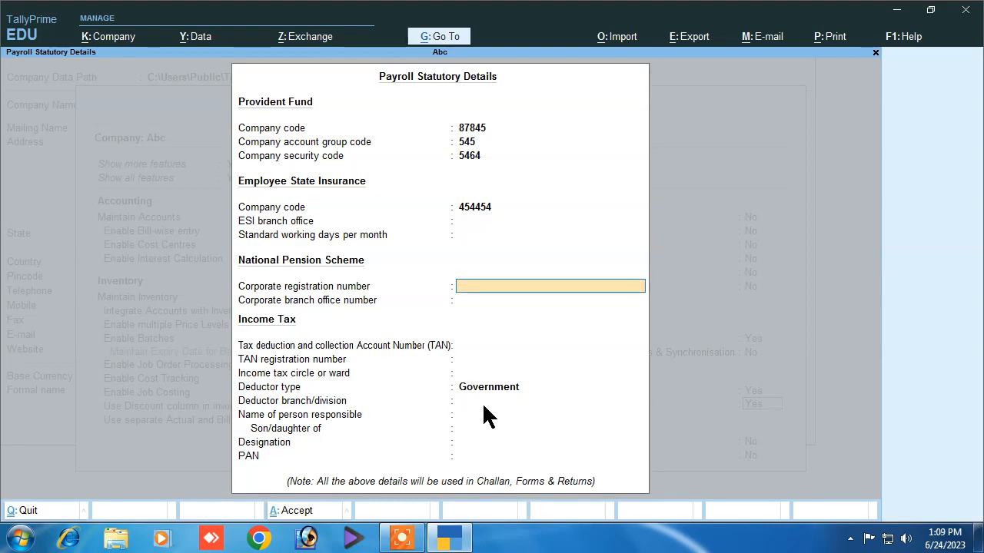
key("Return")
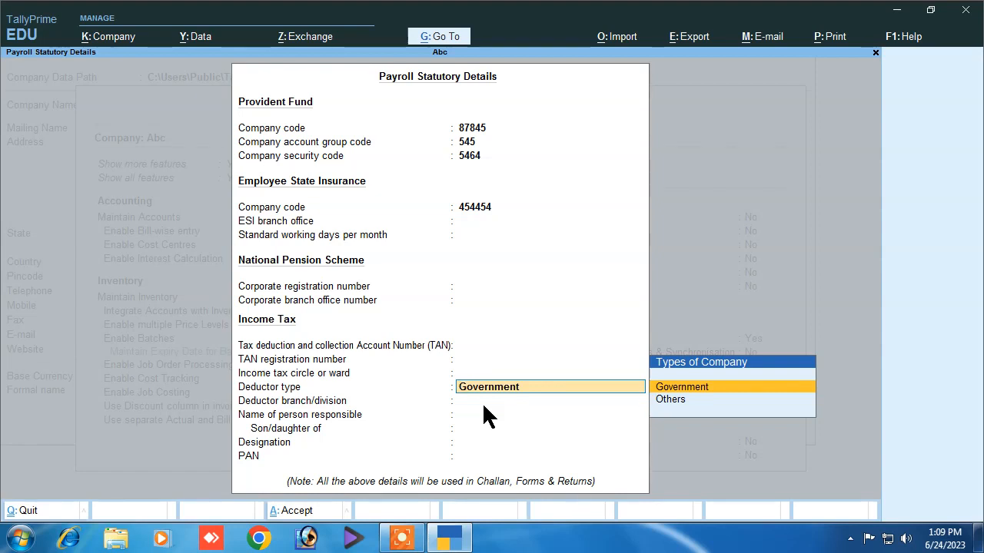
key("Down")
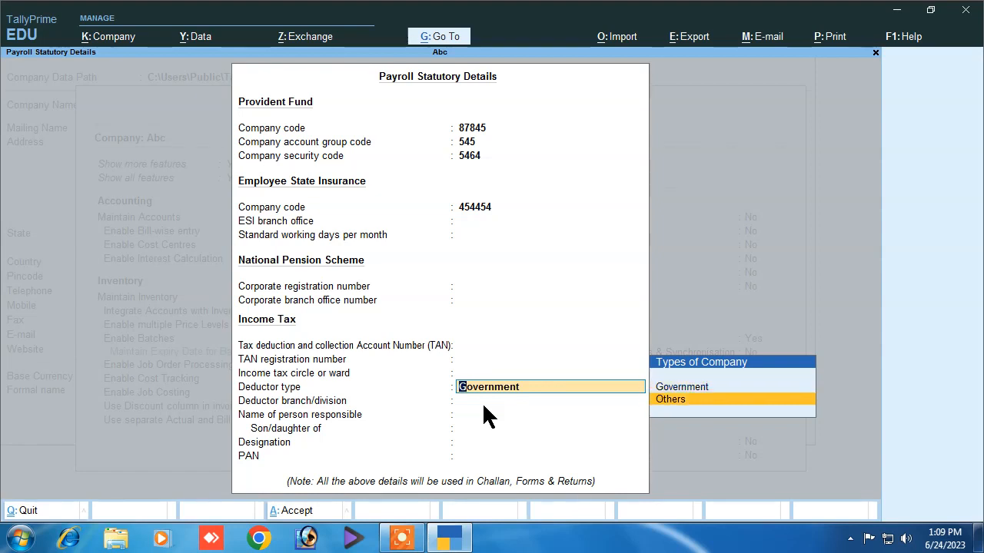
key("Up")
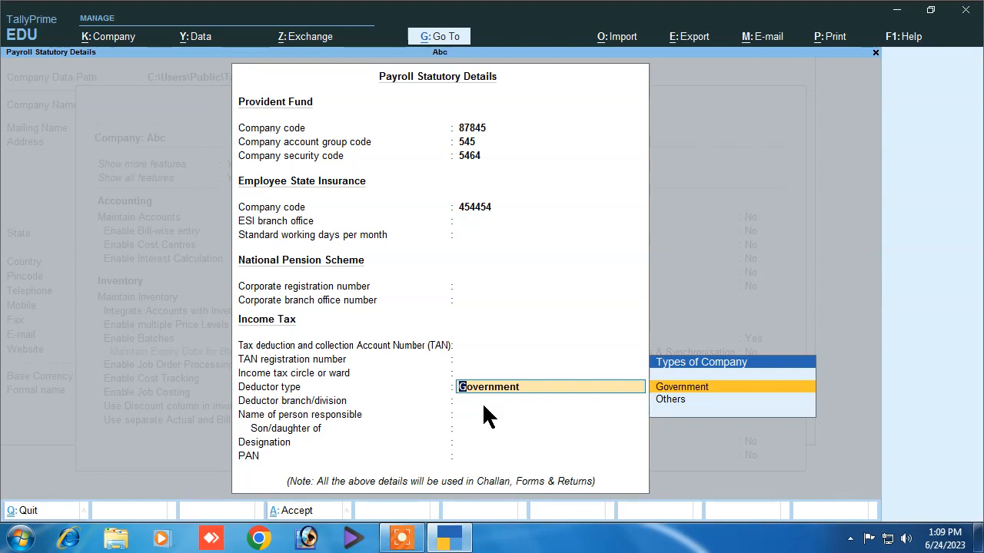
key("Down")
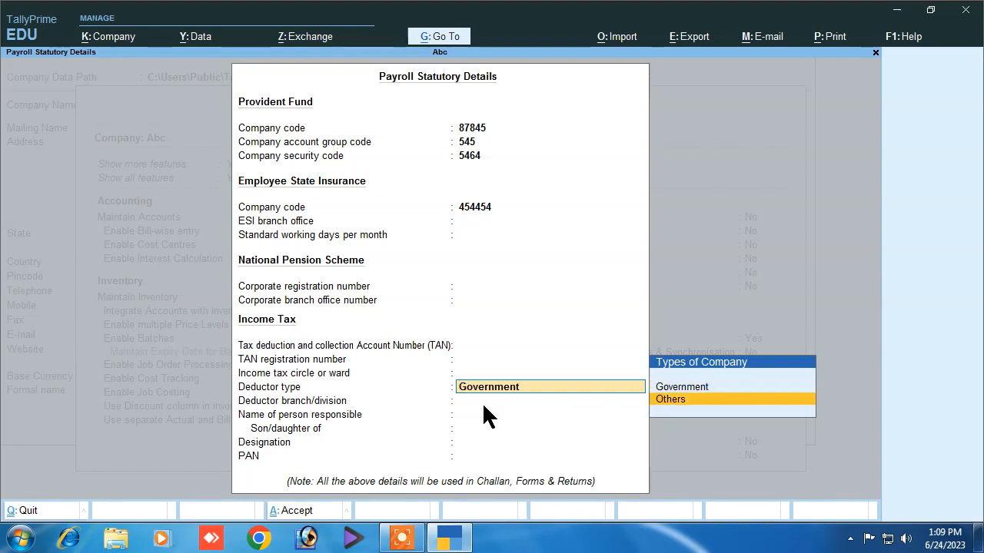
key("Return")
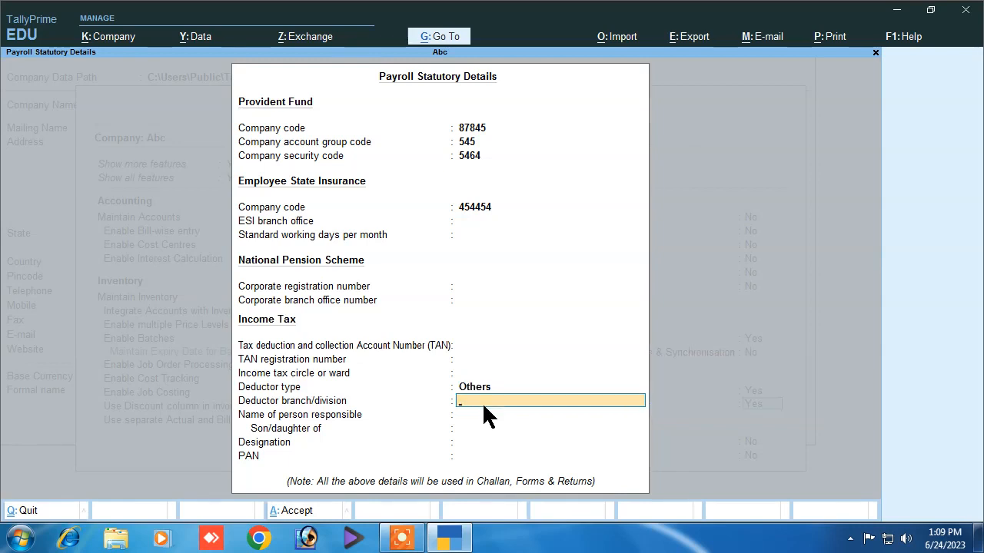
Complete the payroll statutory details with the remaining Income Tax fields blank and accept the company features
key("Return")
key("Return")
key("Return")
key("Return")
key("Return")
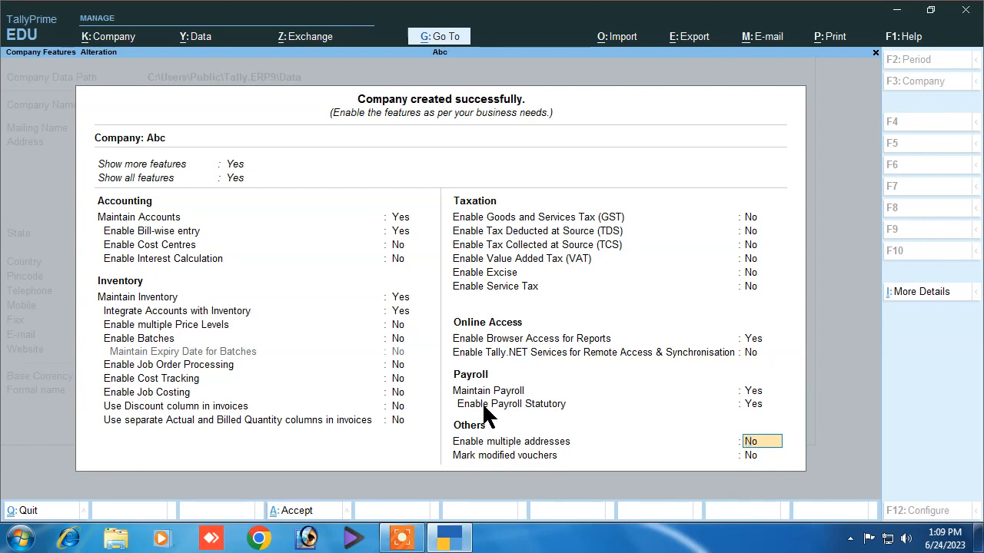
key("Return")
key("Return")
key("Return")
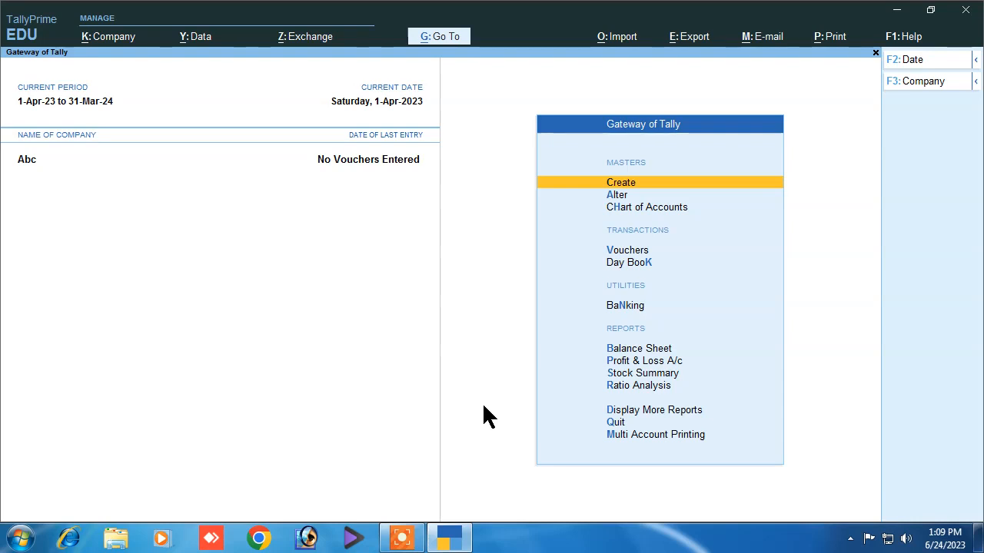
Open the creation form for a payroll work unit, Units (Work), from the list of masters
key("Down")
key("Up")
key("Return")
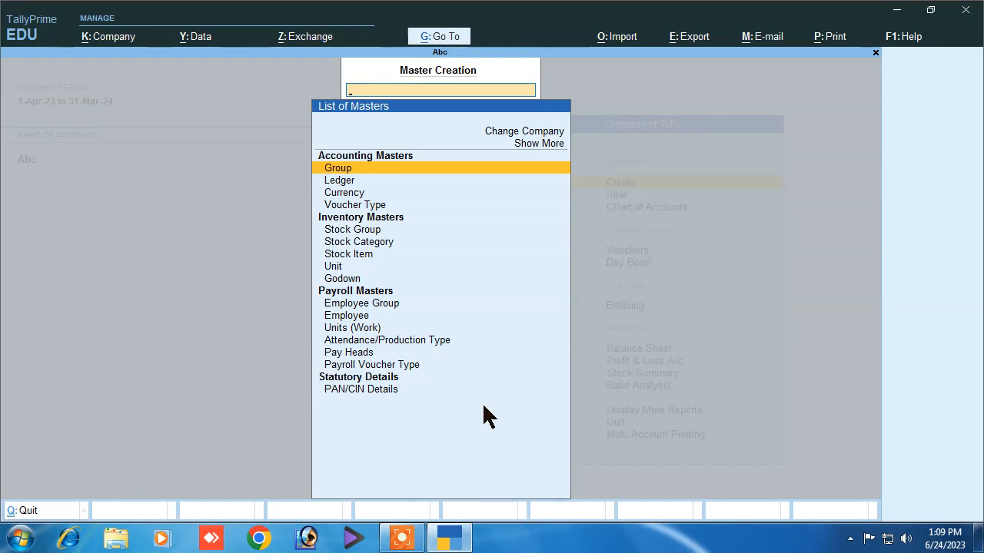
key("Down")
key("Down")
key("Down")
key("Down")
key("Down")
key("Down")
key("Down")
key("Down")
key("Down")
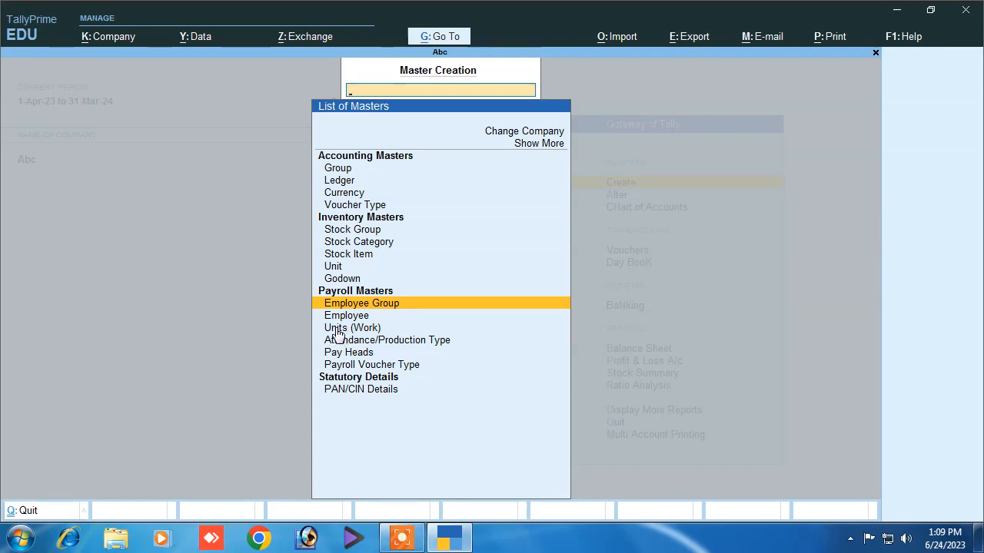
key("Down")
key("Down")
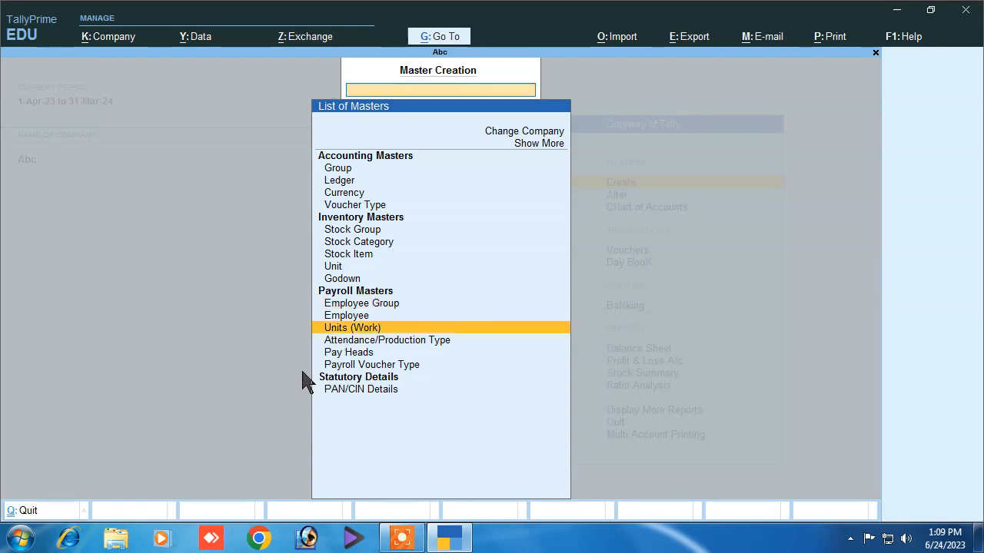
key("Return")
Create a simple unit with symbol hrs, formal name Hourese and 0 decimal places, and return to the list of masters
type("hrs")
key("Return")
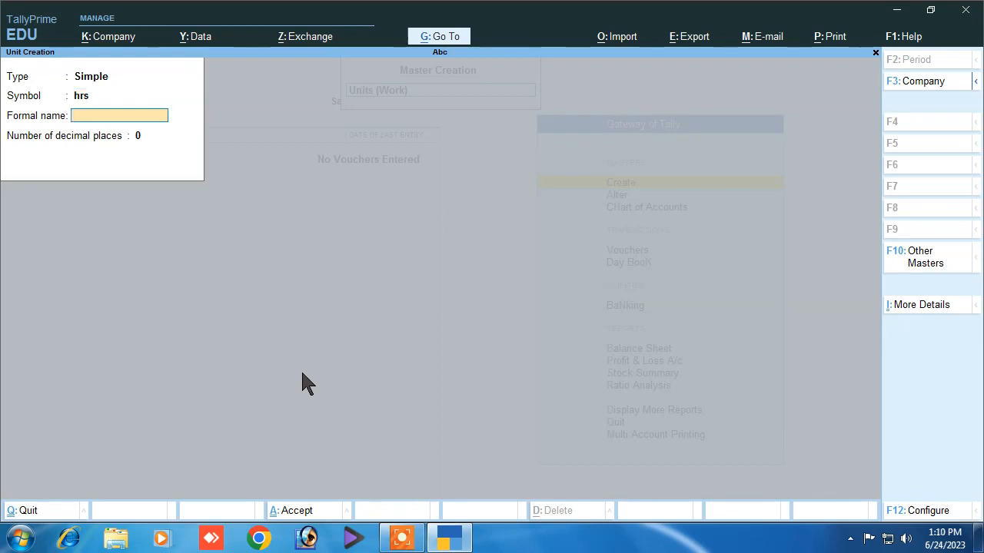
type("Hourese")
key("Return")
key("Return")
key("Return")
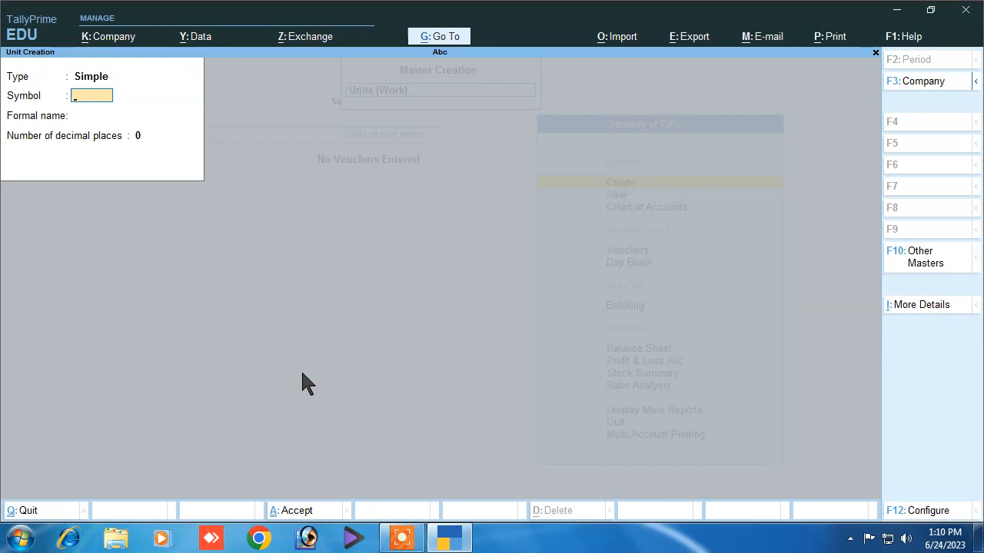
key("Escape")
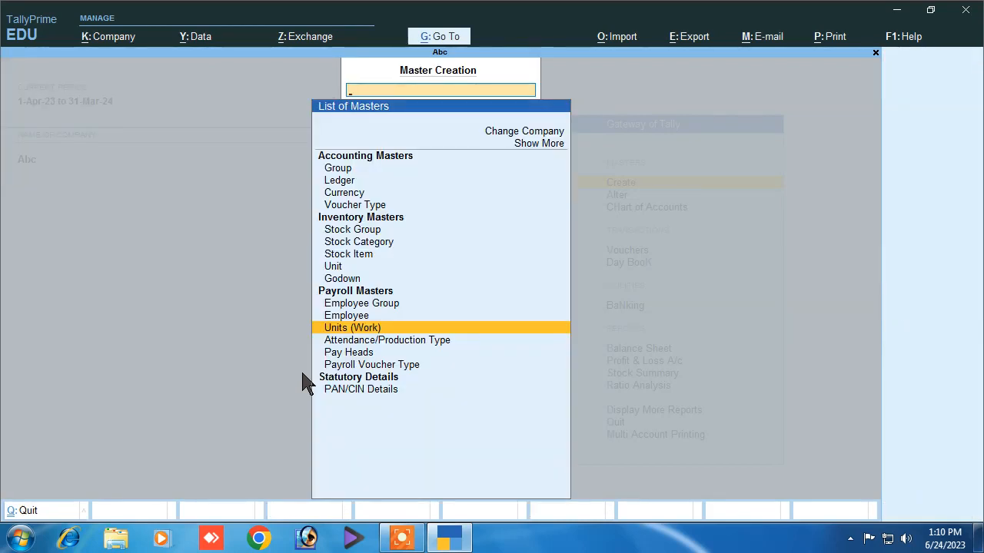
Create an attendance type named Absent under Primary with the type Leave without Pay
key("Up")
key("Down")
key("Down")
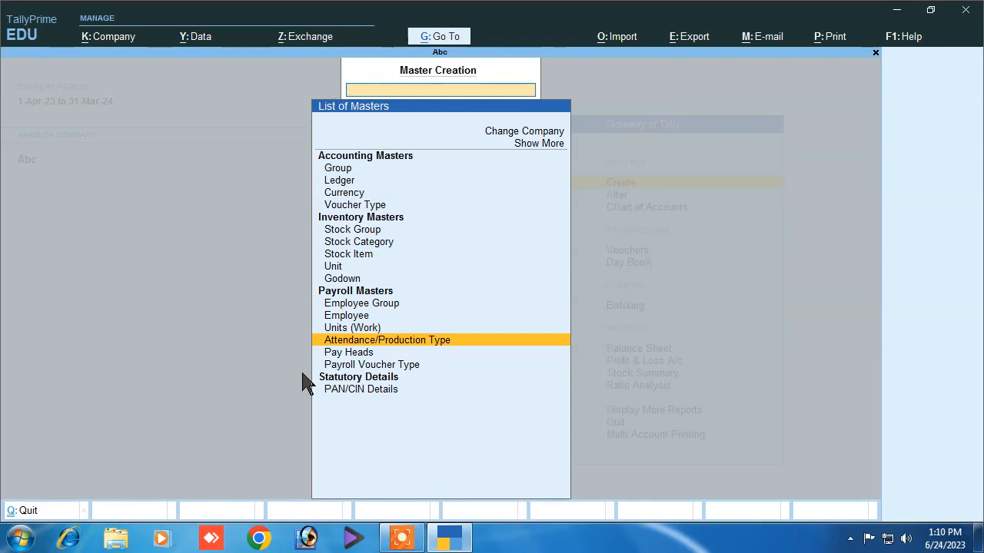
key("Return")
type("Absent")
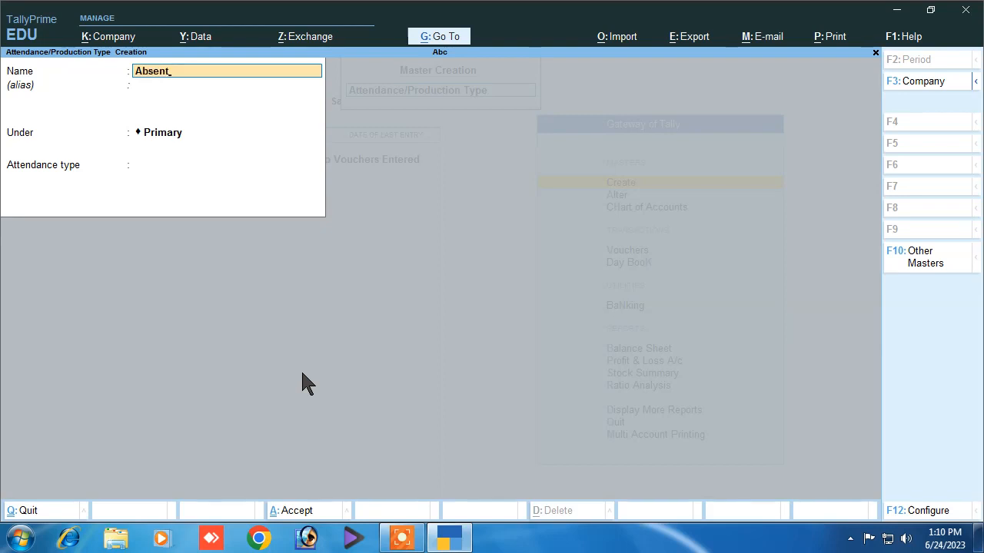
key("Return")
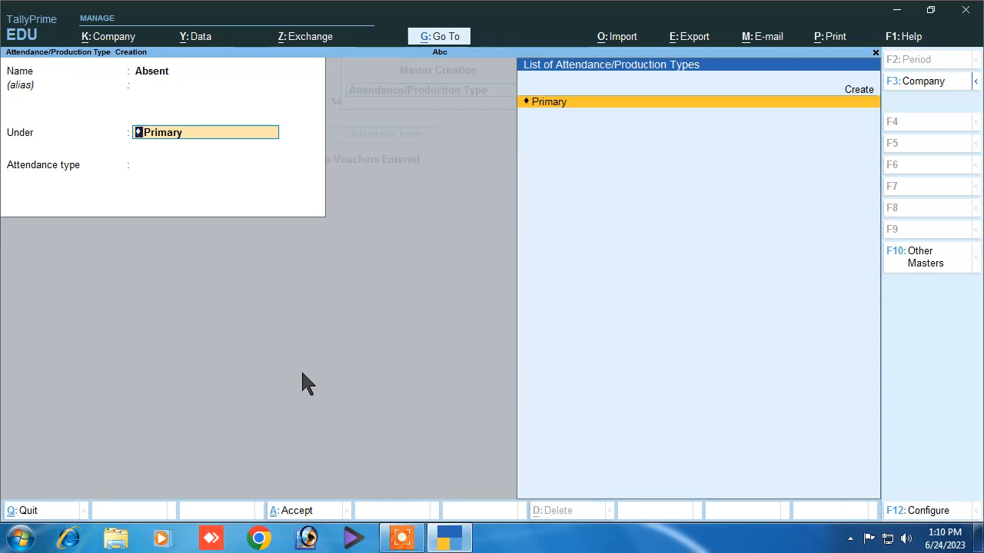
key("Return")
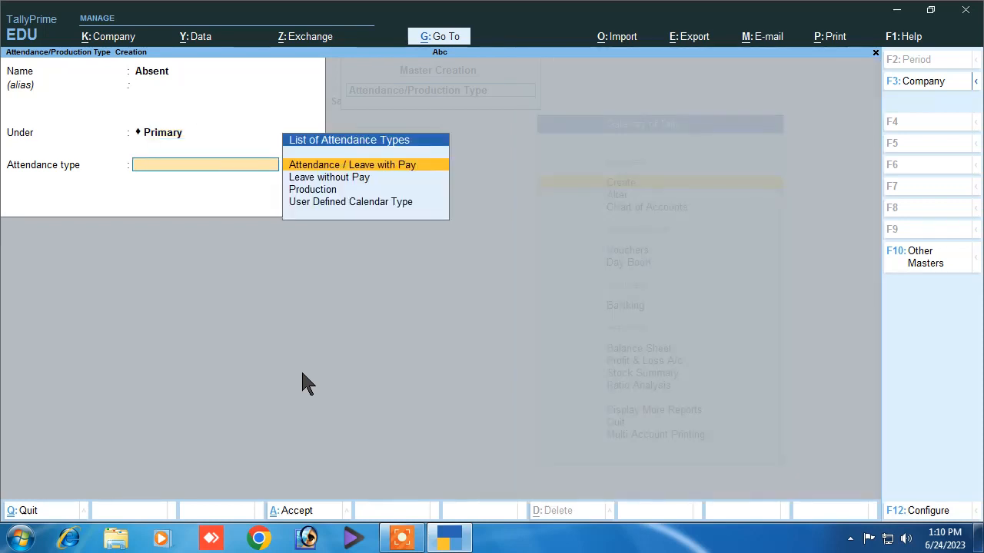
key("Down")
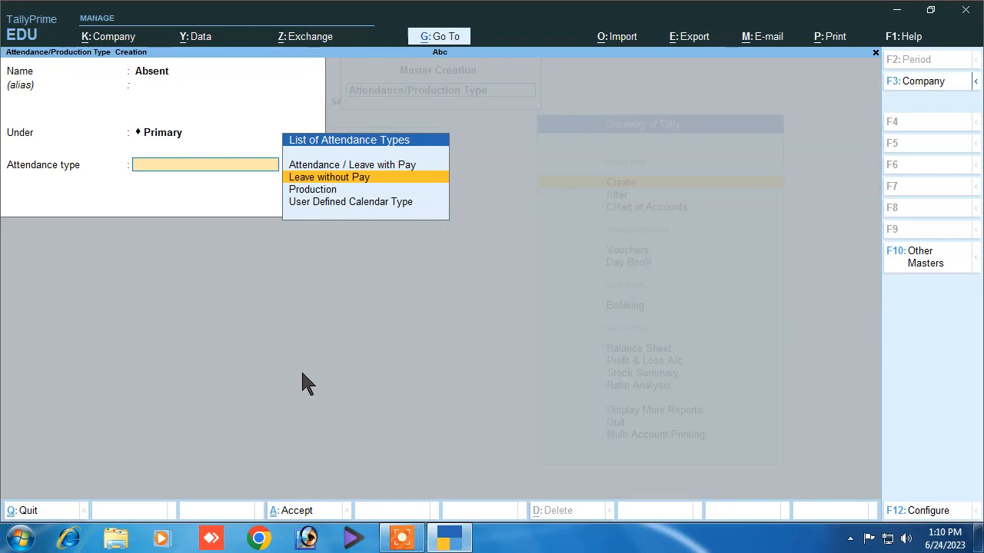
key("Return")
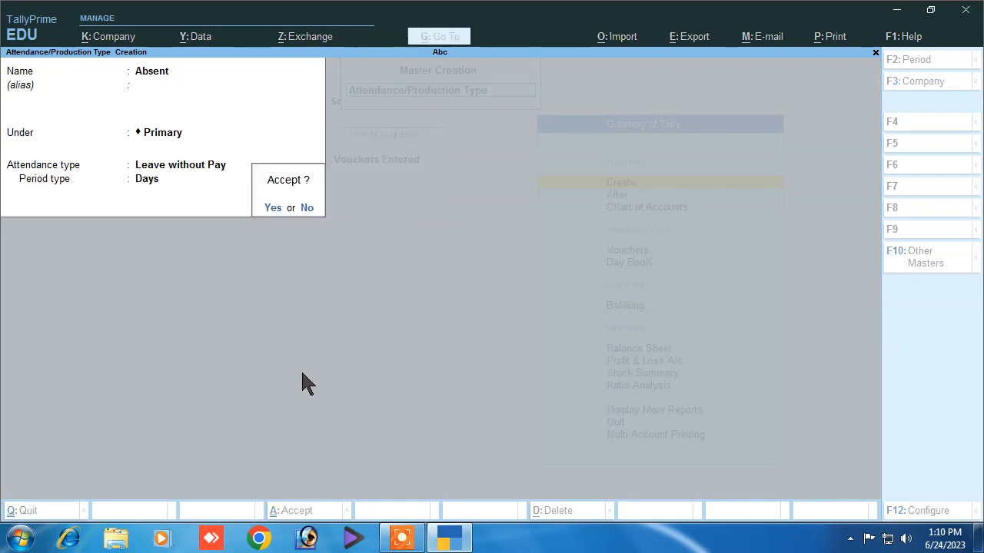
key("Return")
Create an attendance type named Present under Primary with the type Attendance / Leave with Pay
type("Present")
key("Return")
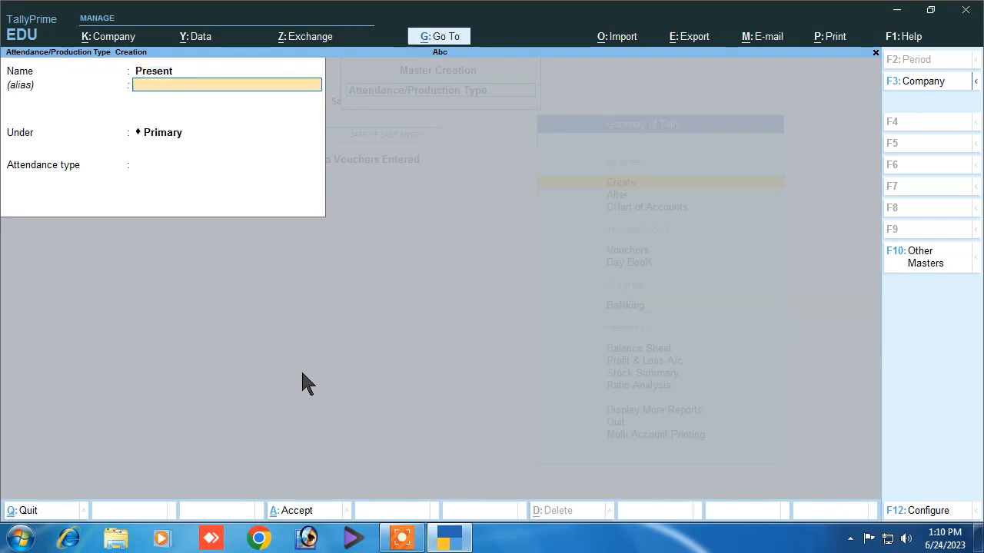
key("Return")
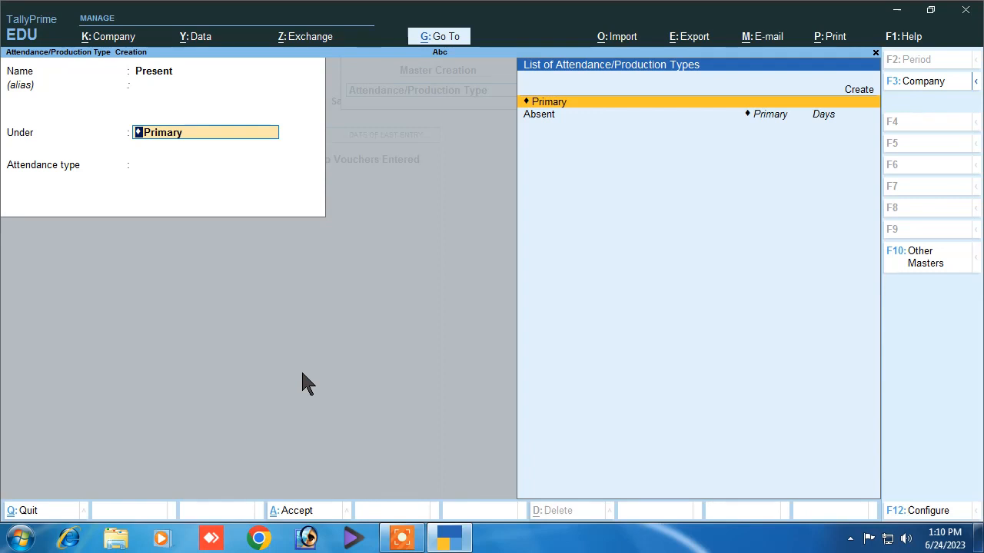
key("Return")
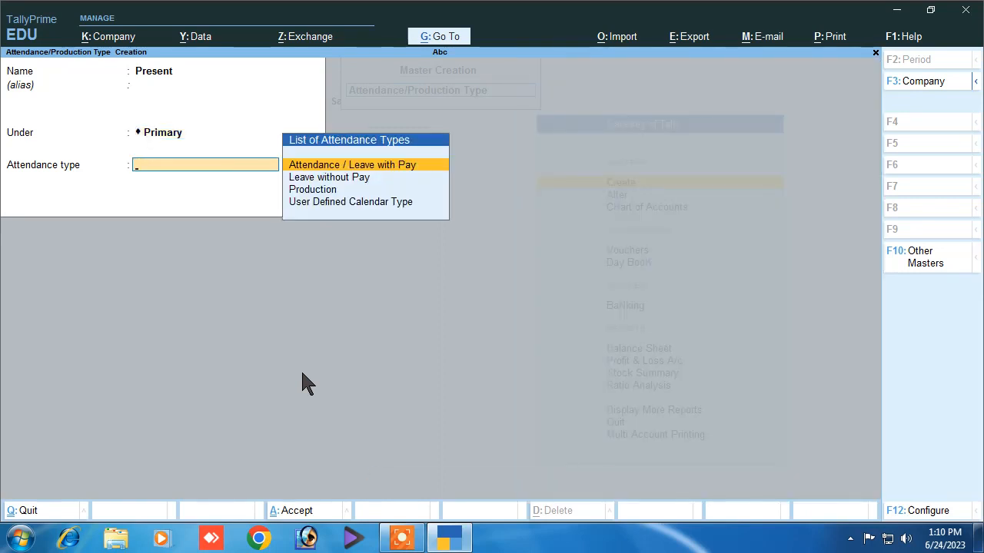
key("Return")
key("Return")
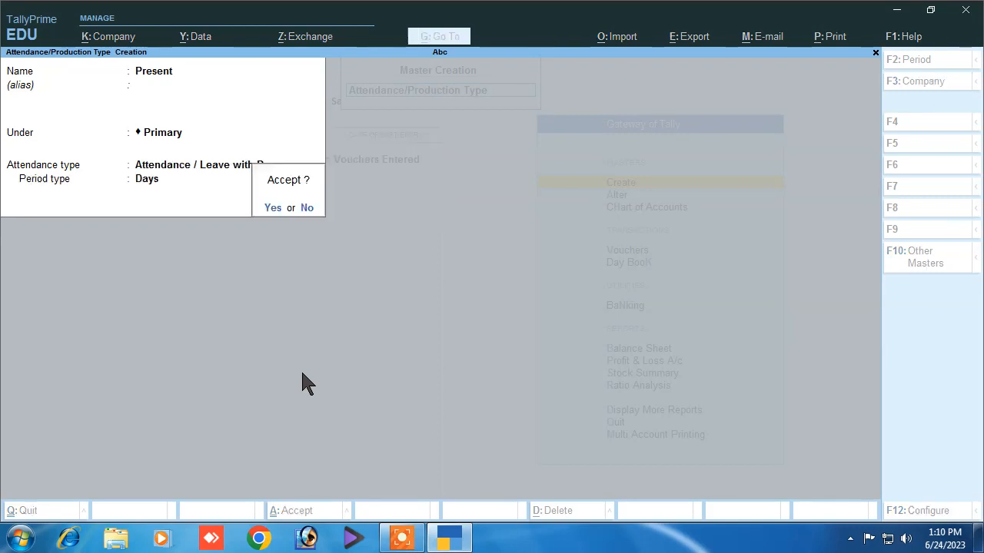
key("Return")
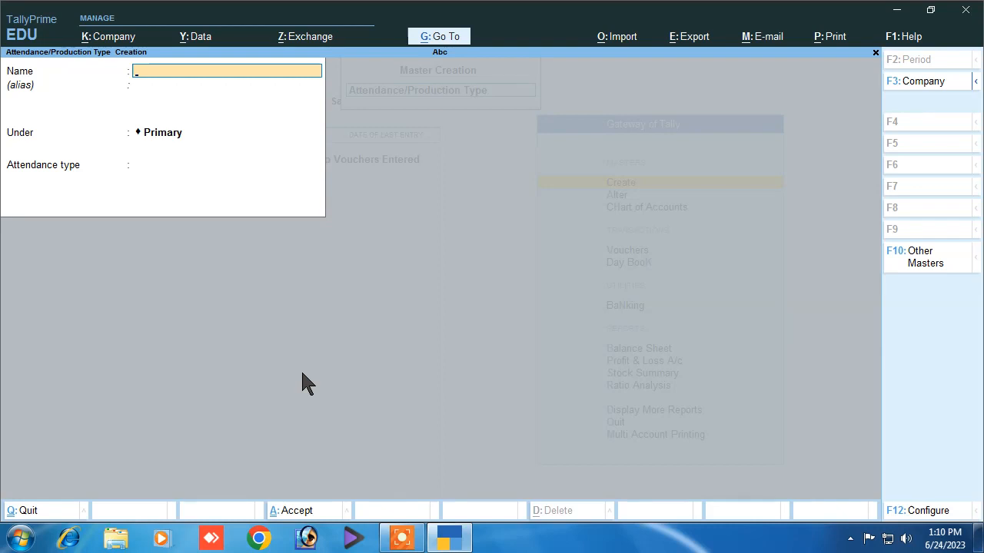
Create an attendance type named Overtime under Primary with the type Production and unit hrs, and return to the list of masters
type("Overtime")
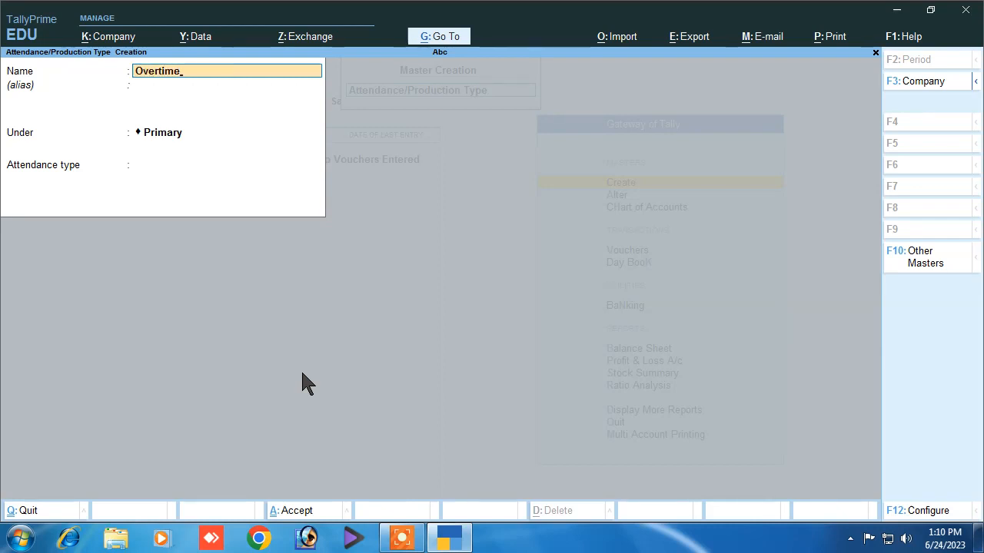
key("Return")
key("Return")
key("Return")
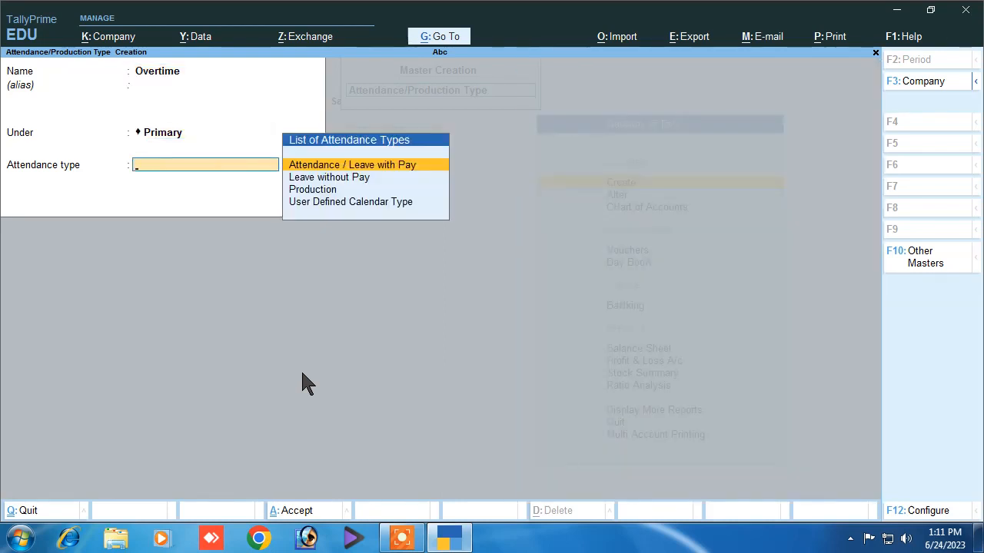
key("Down")
key("Down")
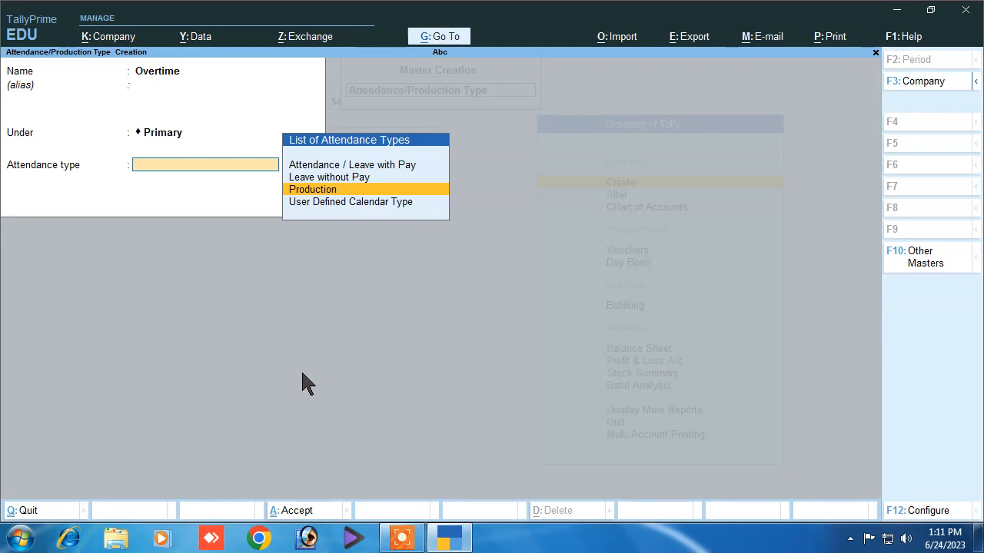
key("Return")
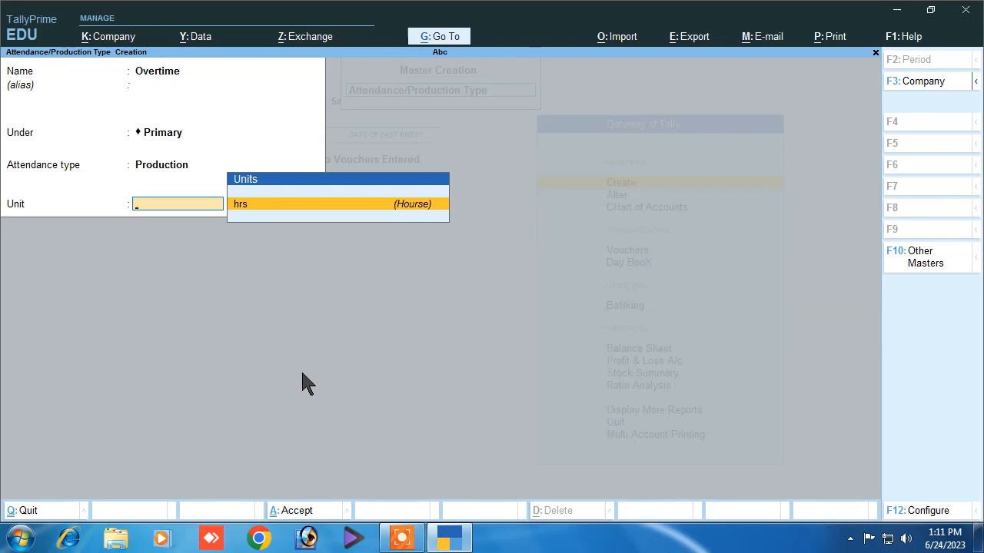
key("Return")
key("Return")
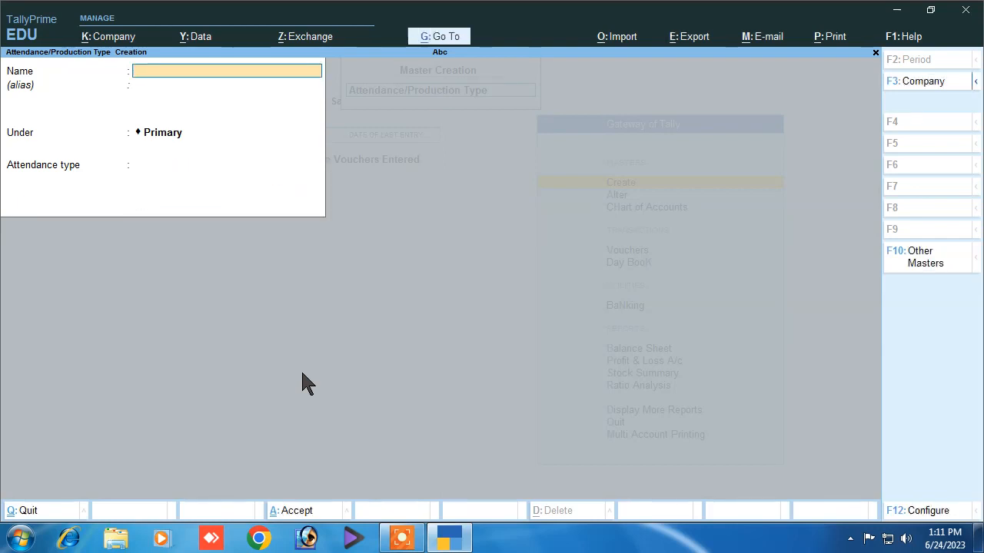
key("Escape")
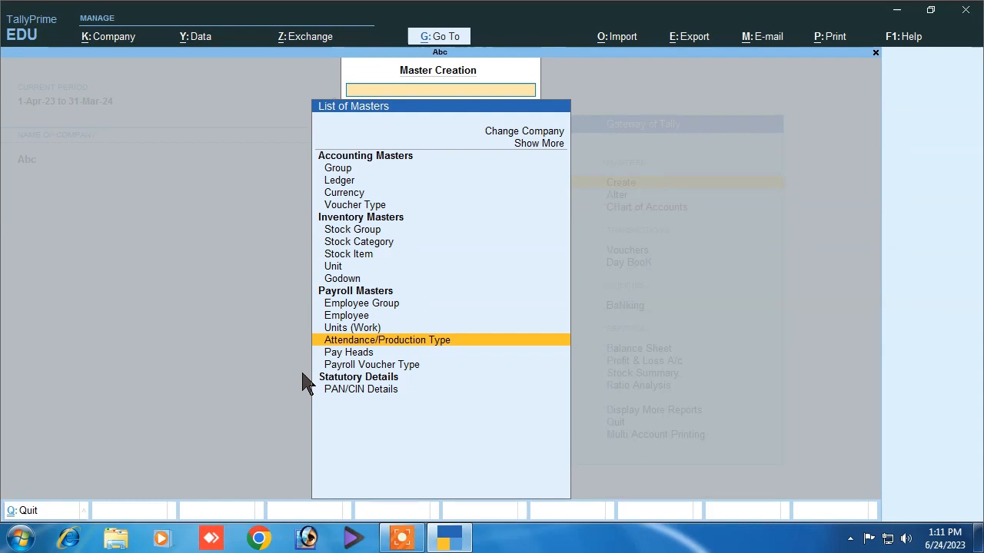
Open the creation form for a payroll Employee Group from the list of masters
key("Up")
key("Down")
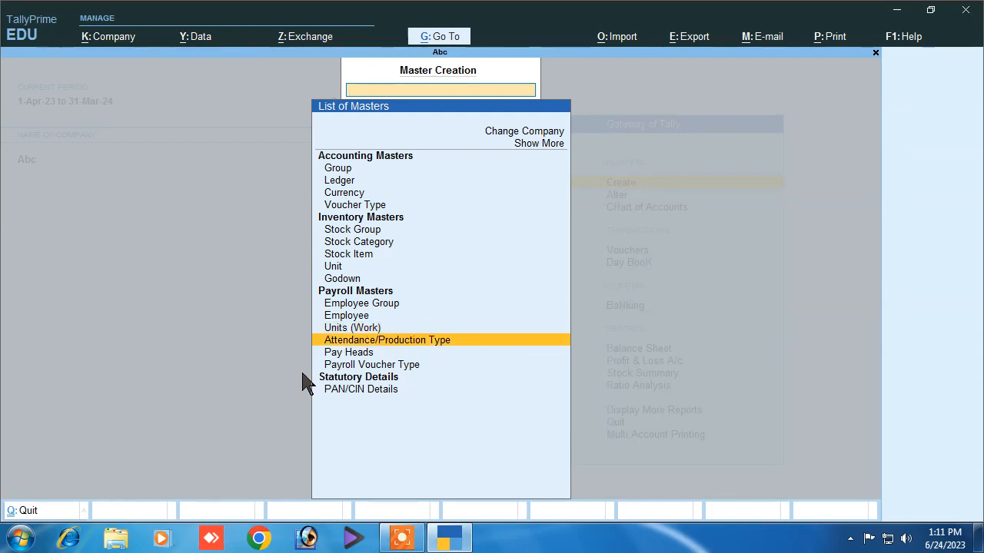
key("Down")
key("Up")
key("Up")
key("Up")
key("Up")
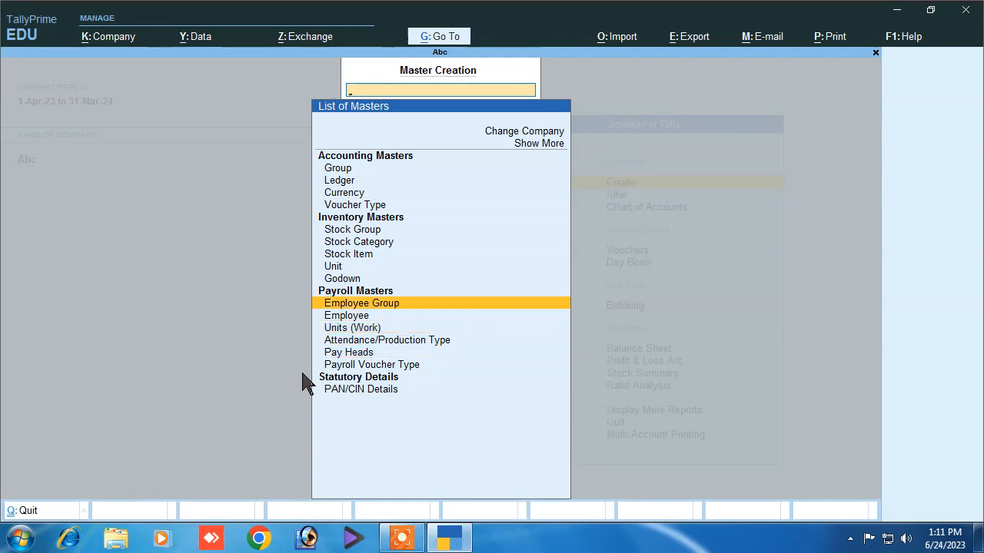
key("Return")
Create an employee group named Engineer under Primary without defining salary details, and return to the list of masters
type("Engineer")
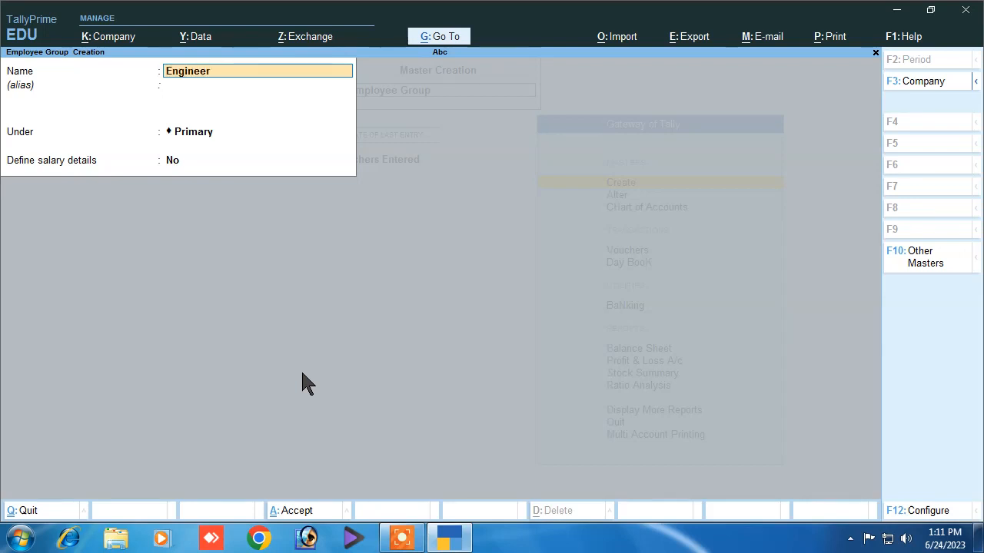
key("Return")
key("Return")
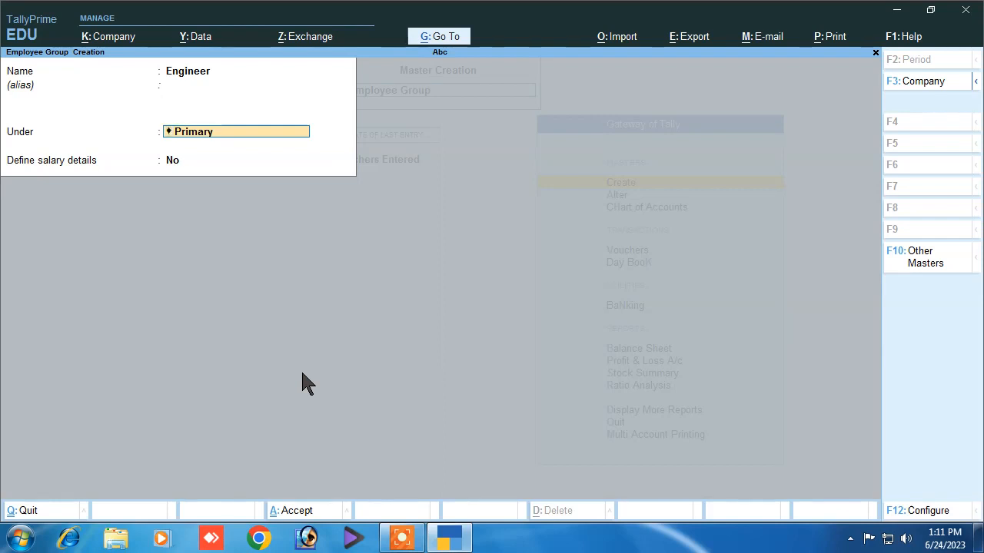
key("Return")
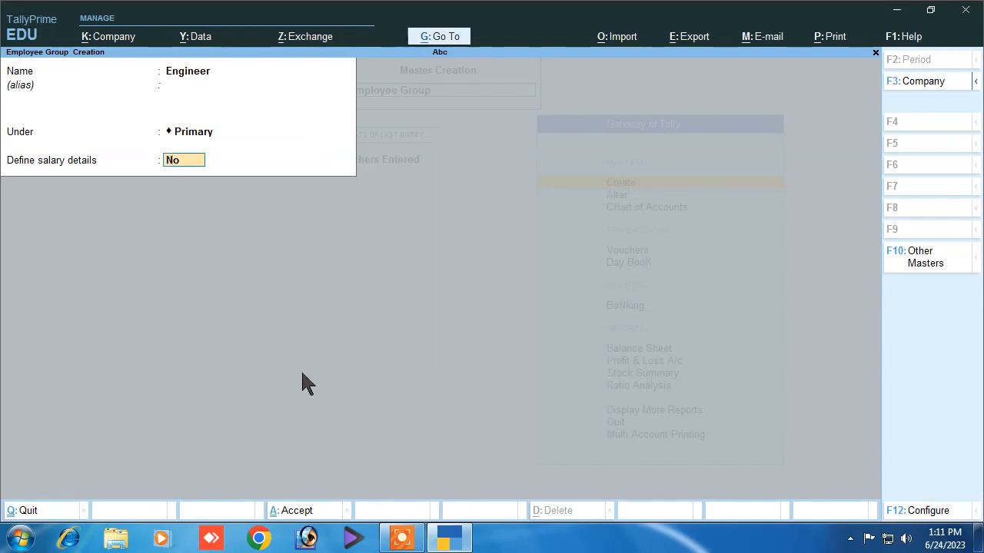
key("Return")
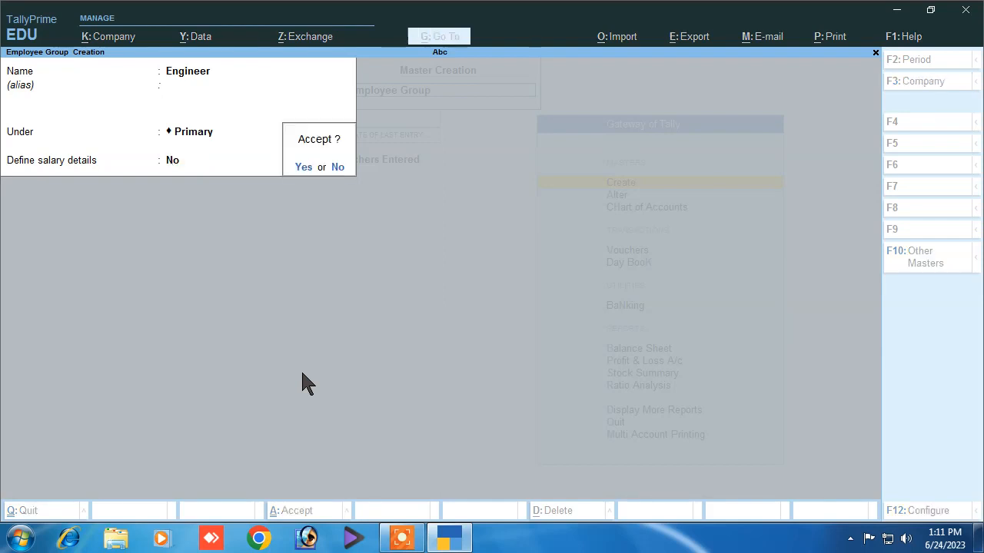
key("Return")
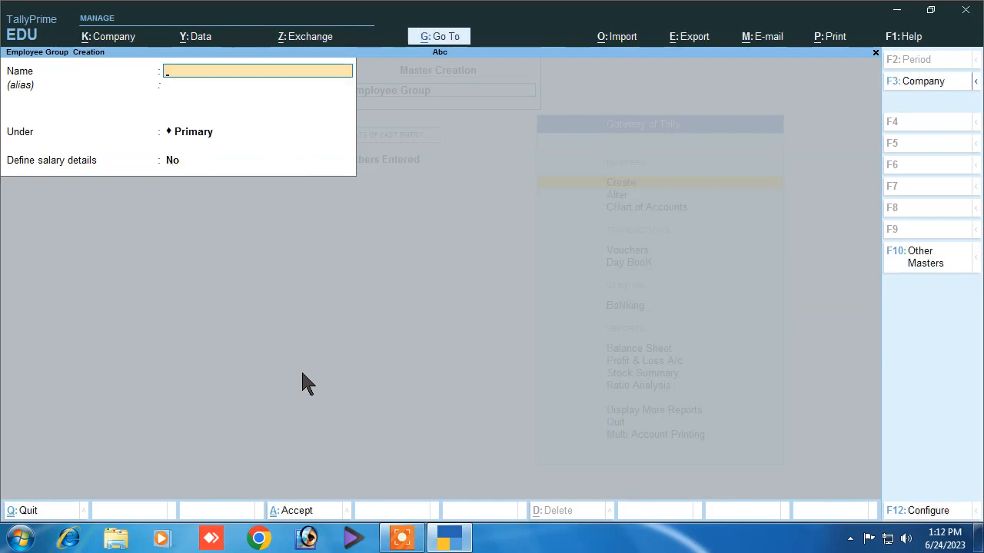
key("Escape")
Open the creation form for a payroll pay head, Pay Heads, from the list of masters
key("Down")
key("Down")
key("Down")
key("Down")
key("Down")
key("Up")
key("Return")
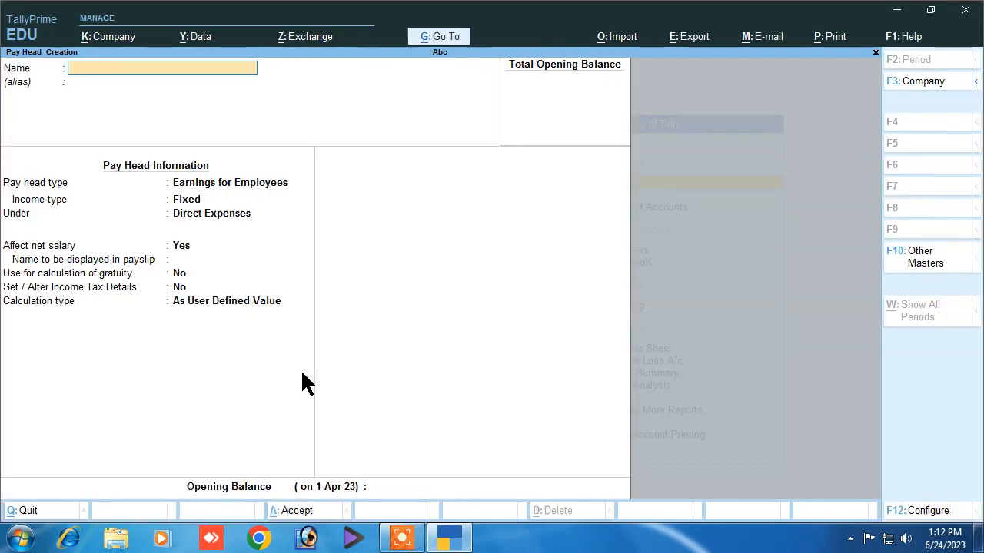
Name the pay head Basic Salary, with pay head type Earnings for Employees and income type Fixed
type("Basic Salary")
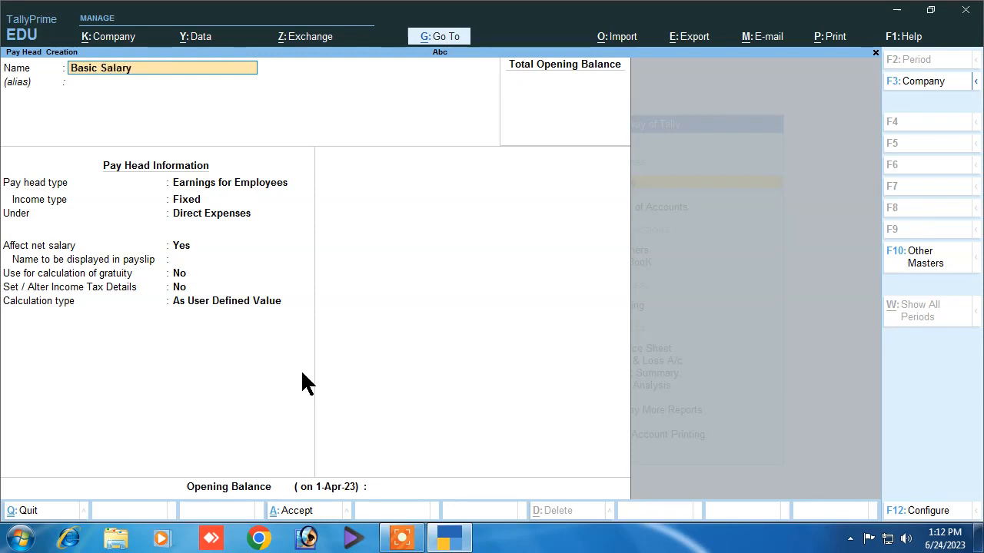
key("Return")
key("Return")
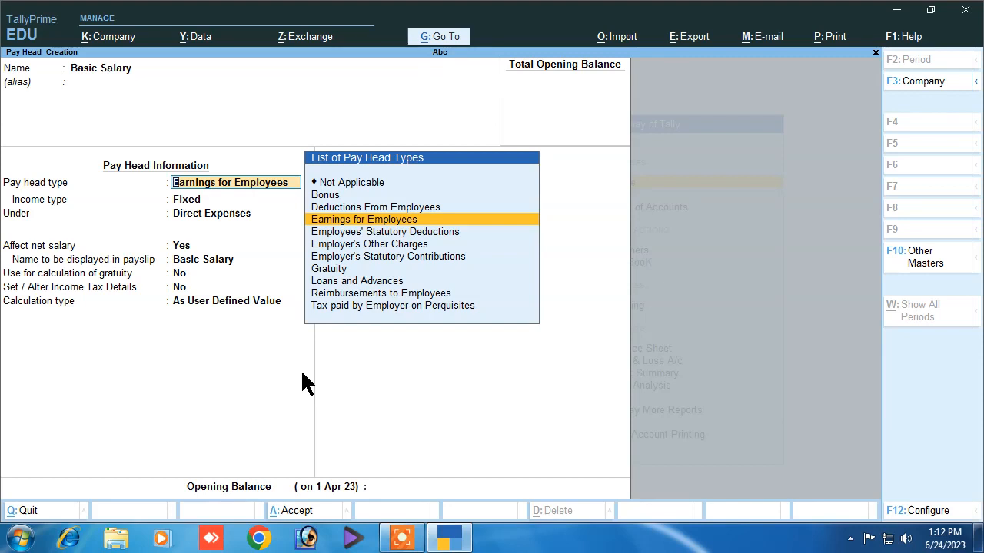
key("Return")
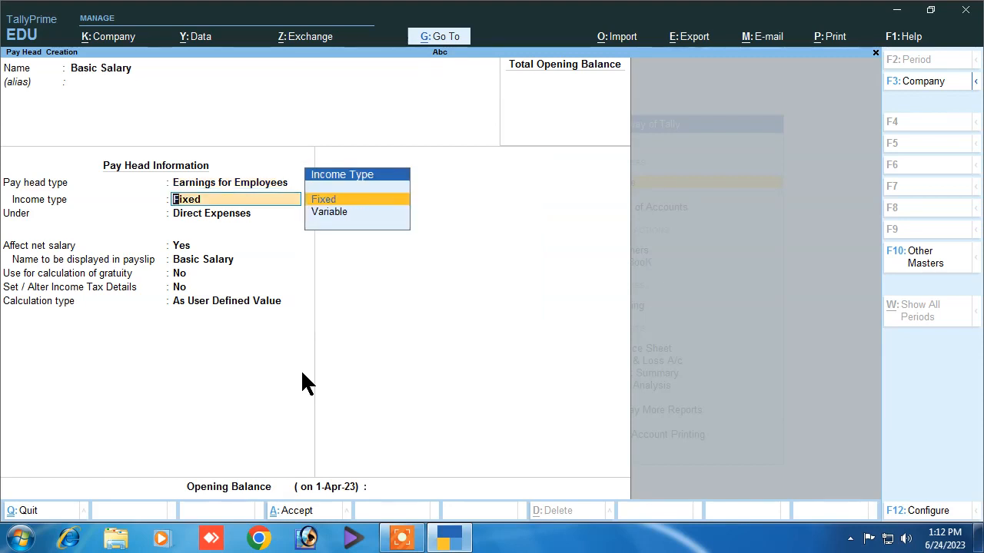
key("Down")
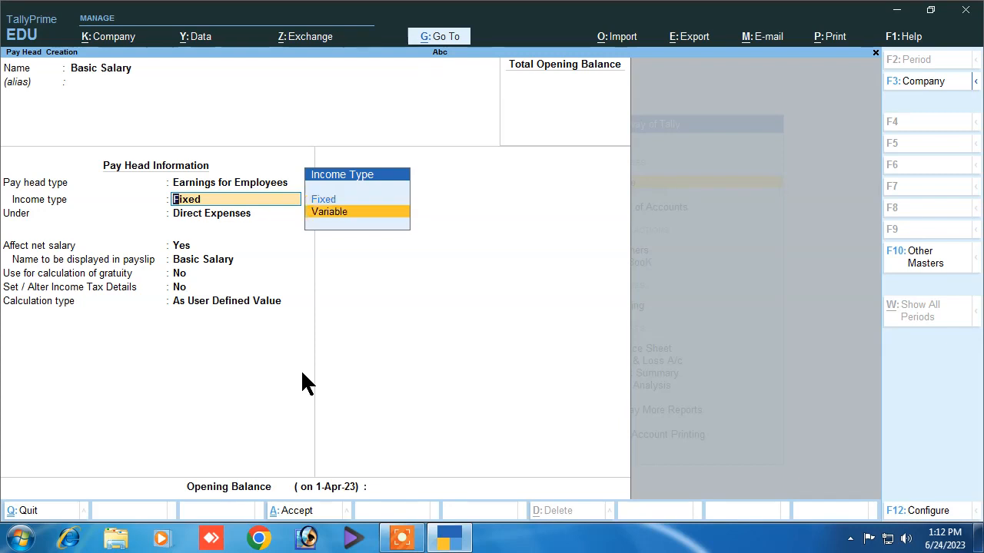
key("Up")
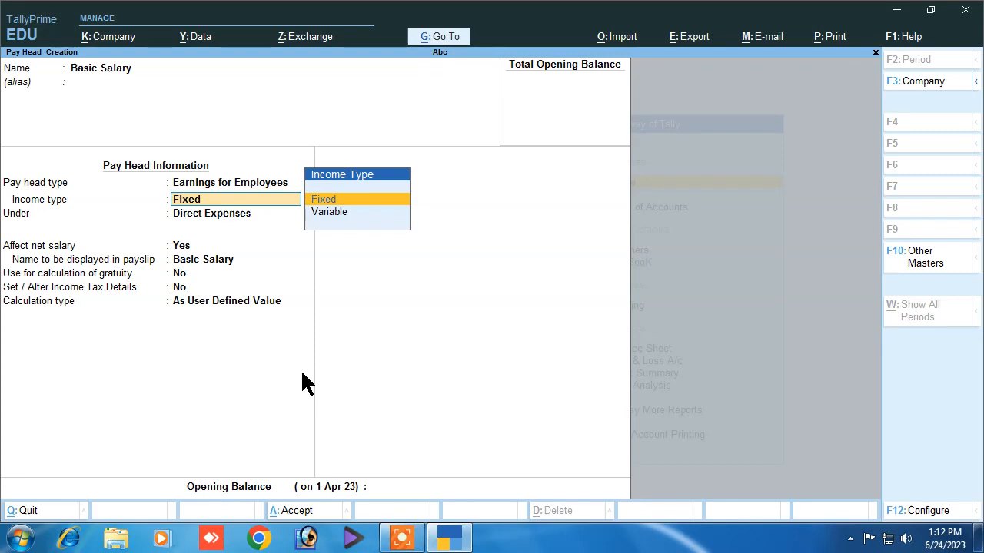
key("Return")
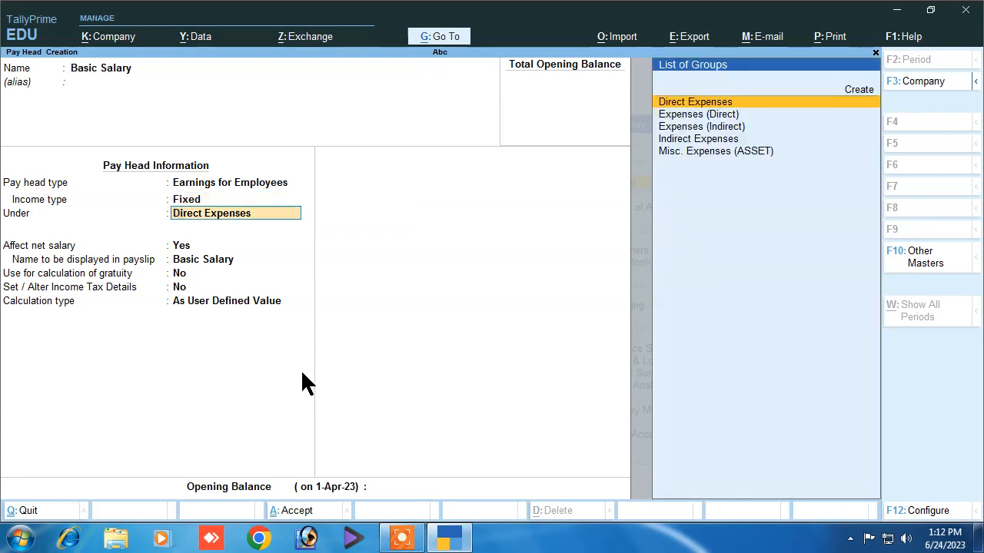
Place the pay head under Direct Expenses, affecting net salary, payslip name Basic Salary, with gratuity and income tax details set to No
key("Return")
key("Return")
key("Return")
key("Return")
key("Return")
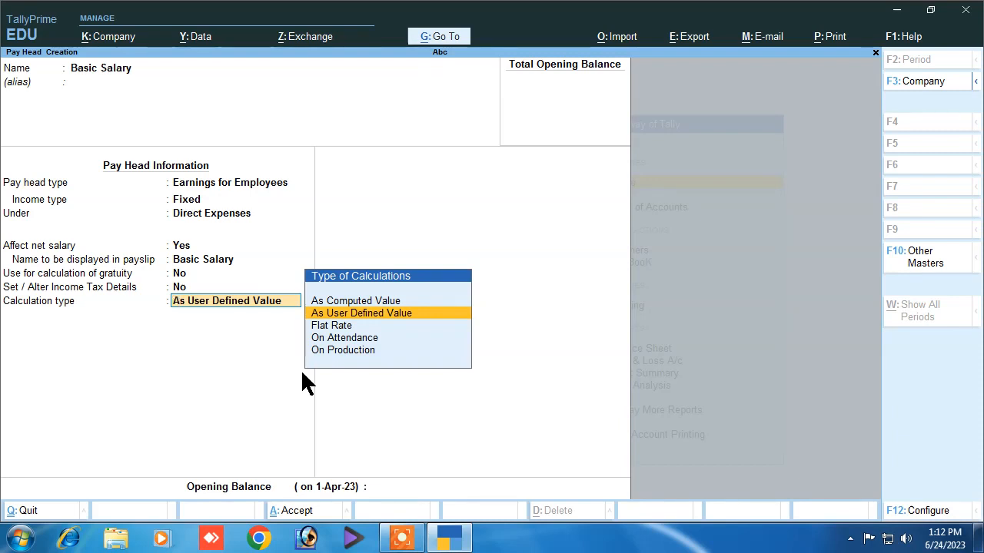
Set the Basic Salary calculation type to On Attendance, with Present as the attendance/leave with pay
key("Down")
key("Down")
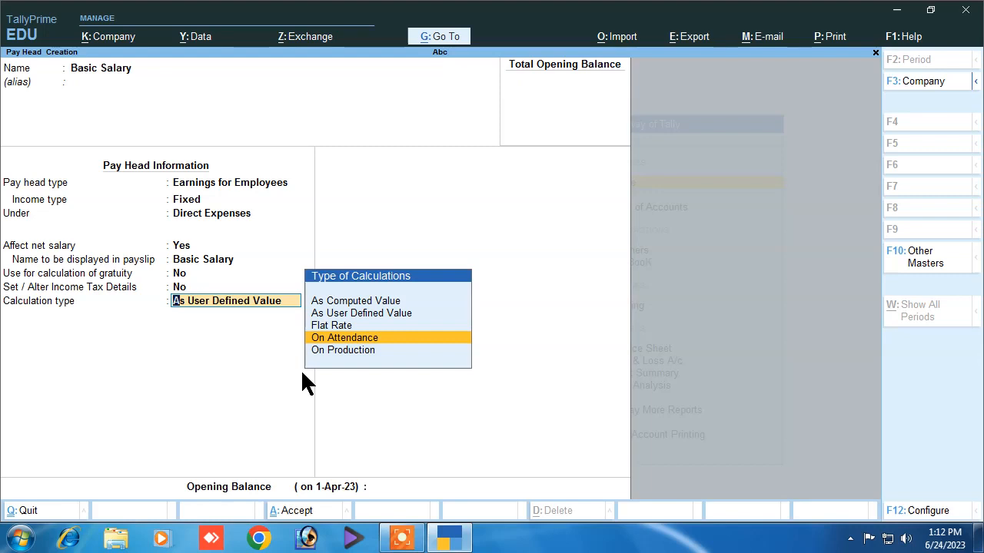
key("Return")
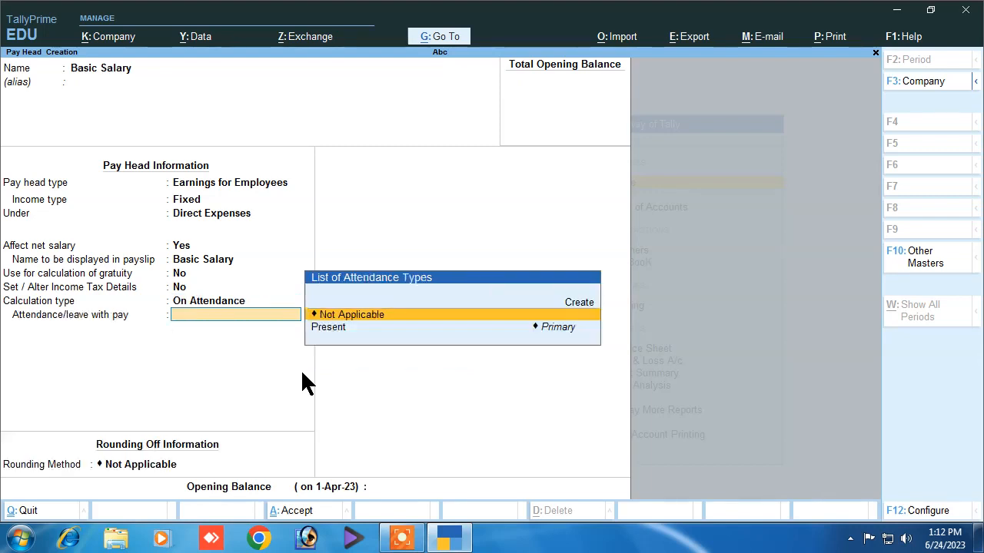
key("Down")
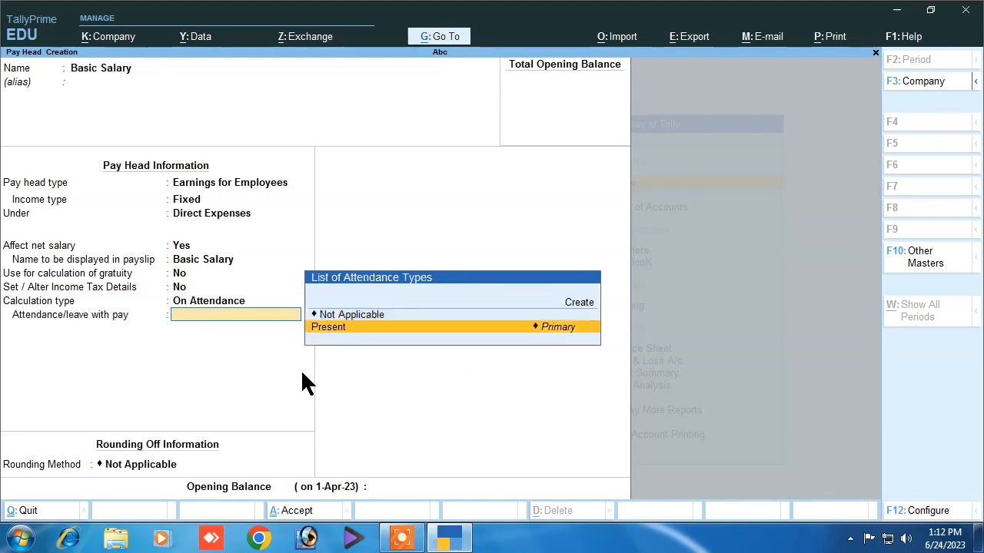
key("Return")
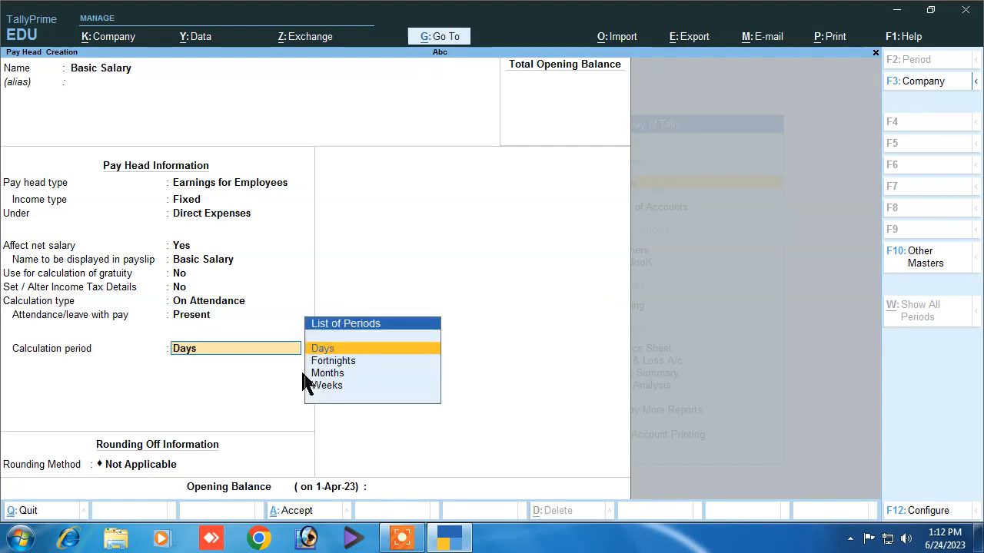
Set the calculation period to Months with a User Defined per-day basis of 30 days
key("Down")
key("Down")
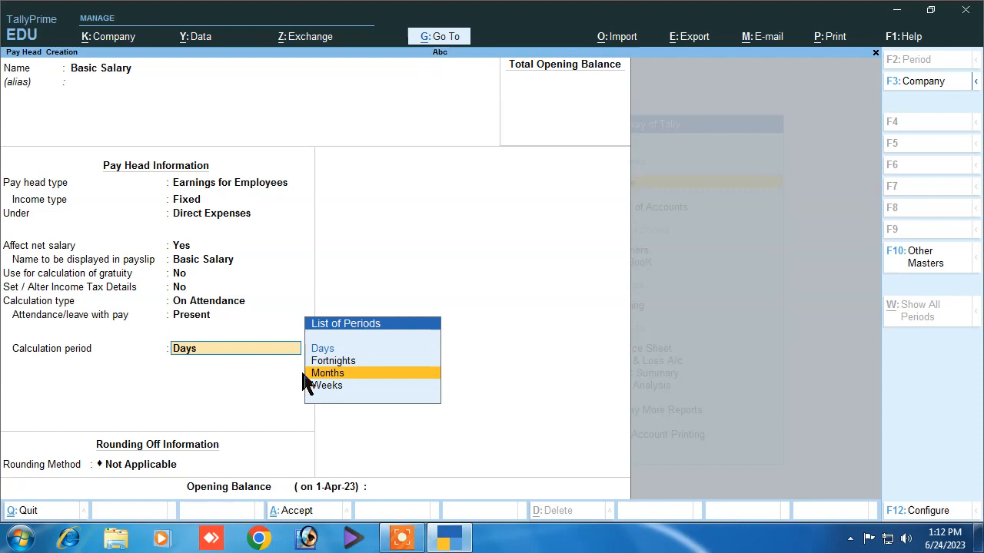
key("Return")
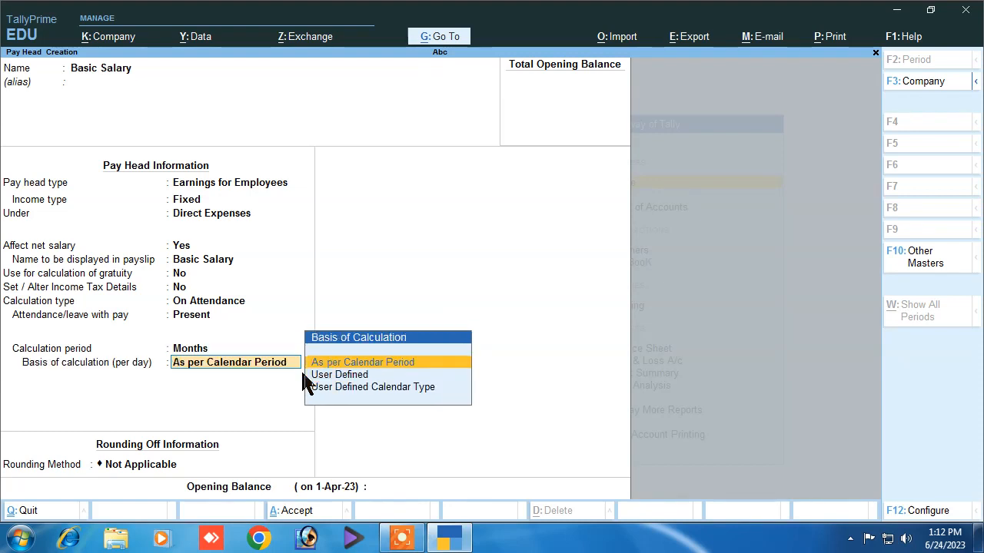
key("Down")
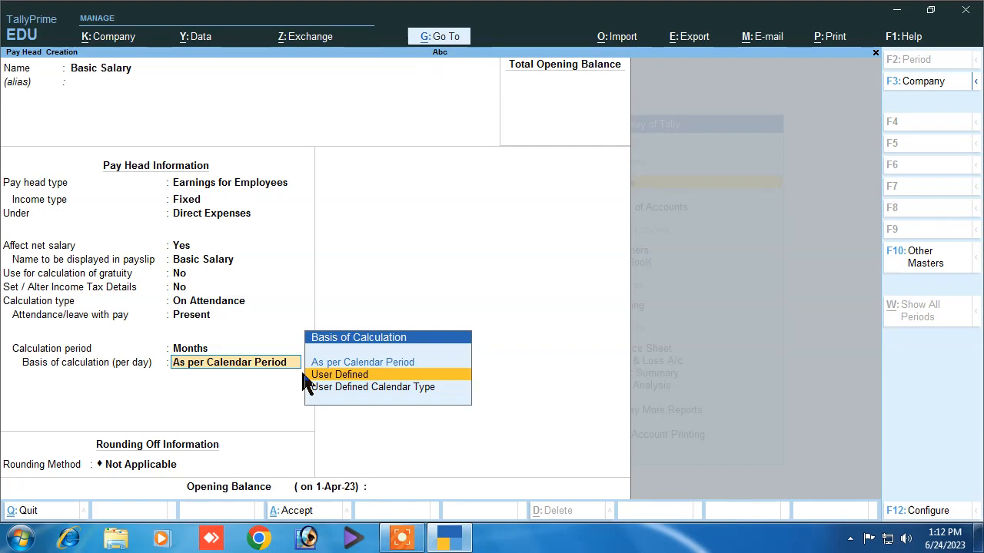
key("Return")
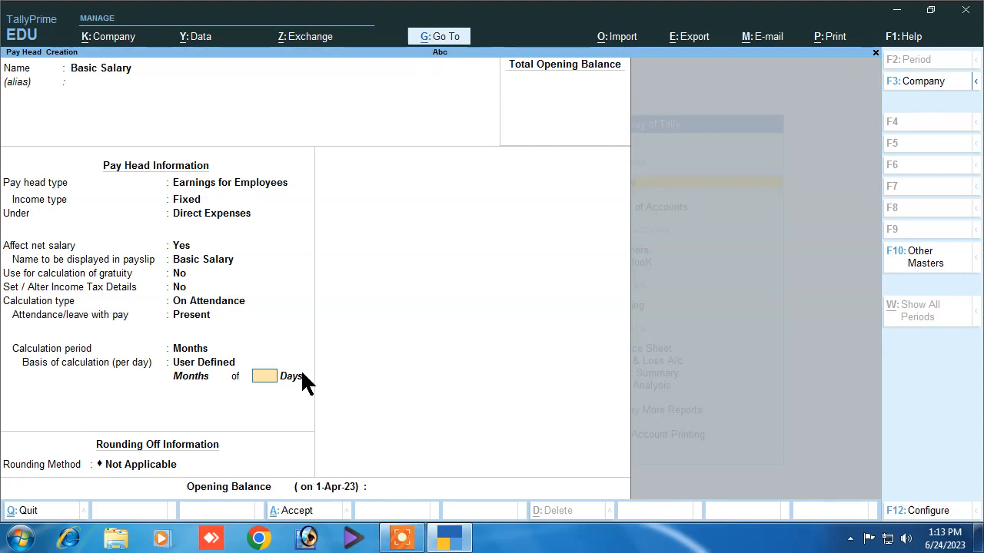
type("0")
key("Return")
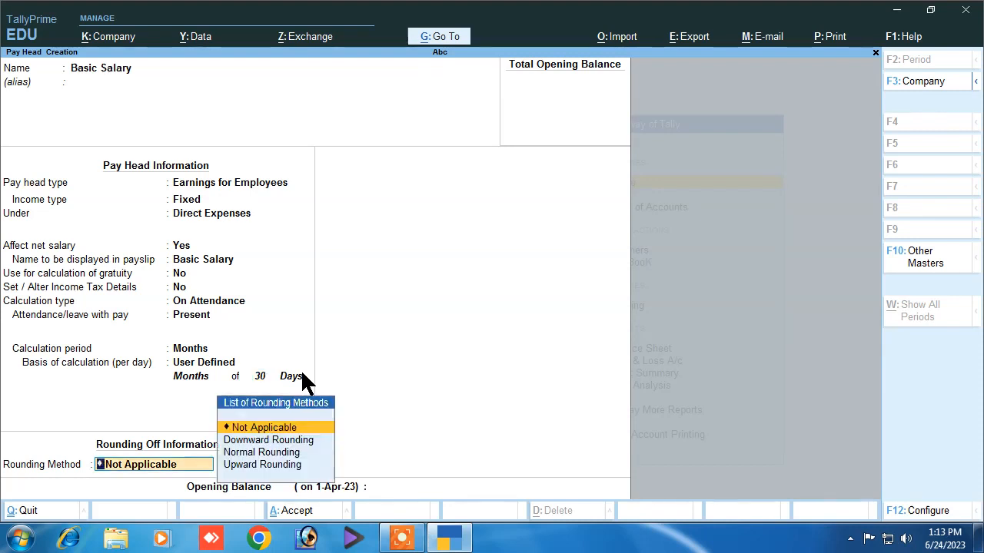
Set the Basic Salary rounding method to Normal Rounding, leave the opening balance empty, and save the pay head
key("Down")
key("Down")
key("Down")
key("Up")
key("Return")
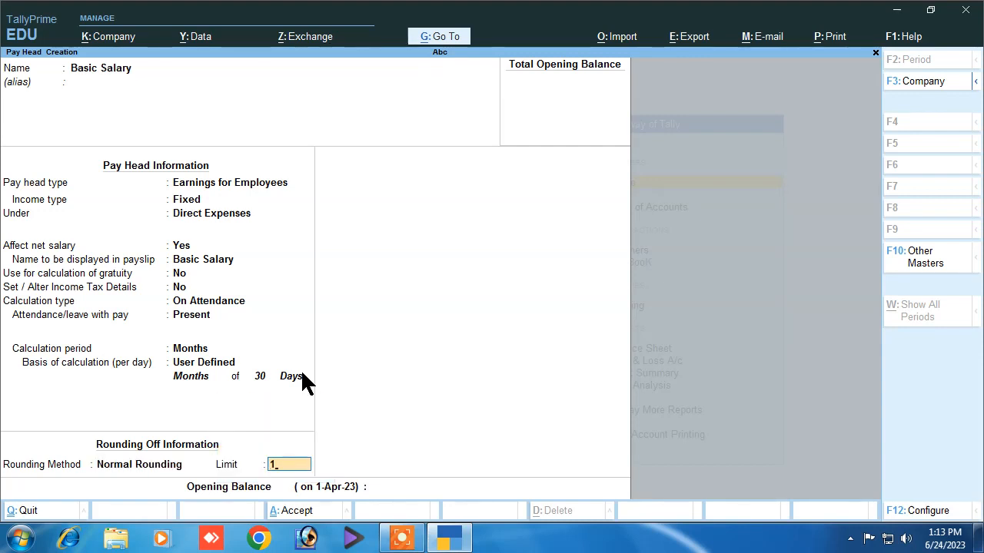
key("Return")
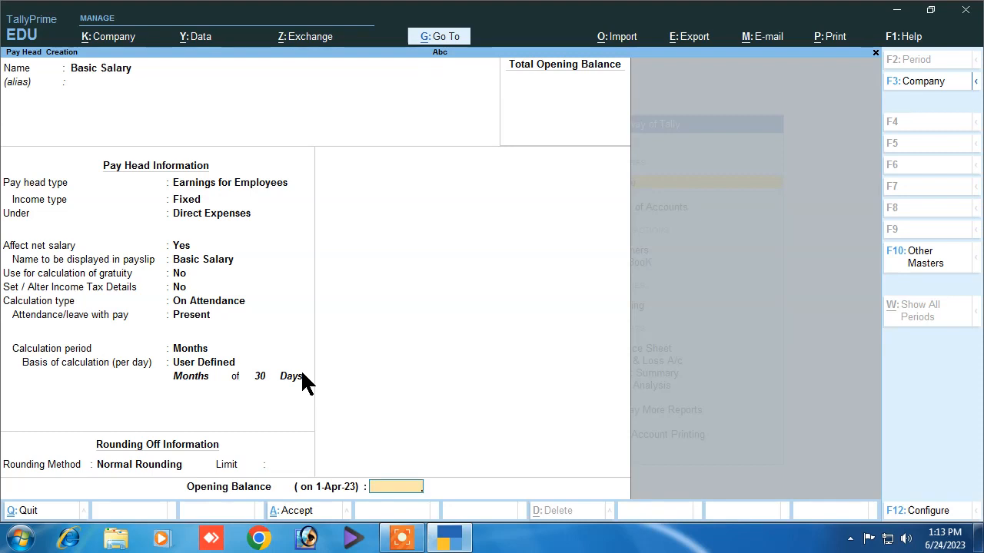
key("Return")
key("Return")
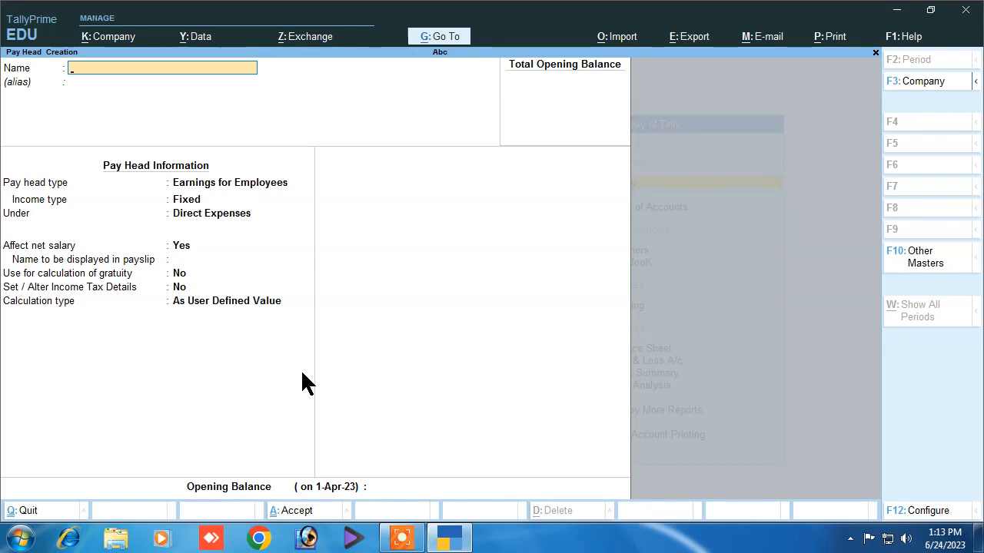
Name the new pay head TA, with pay head type Earnings for Employees and income type Fixed
type("Ta")
key("BackSpace")
type("A")
key("Return")
key("Return")
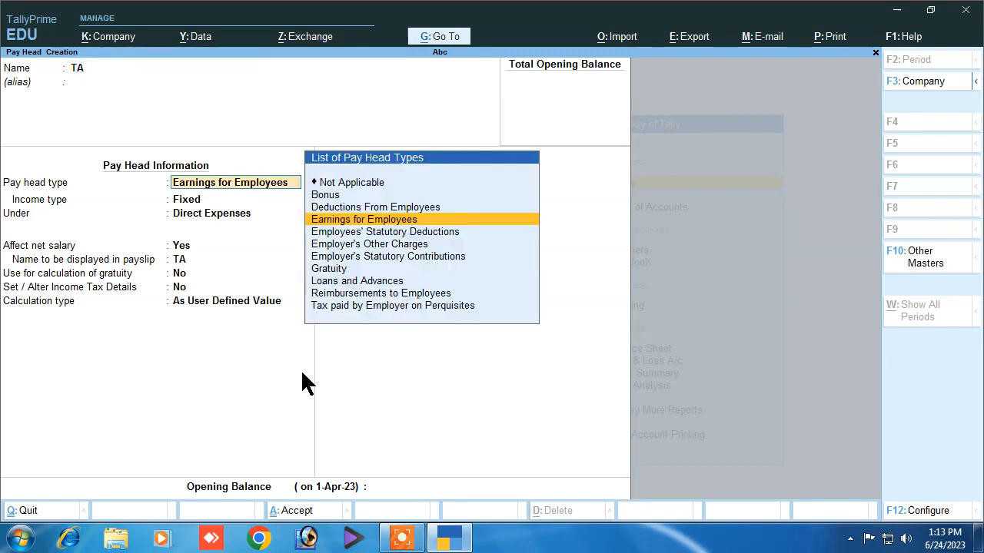
key("Return")
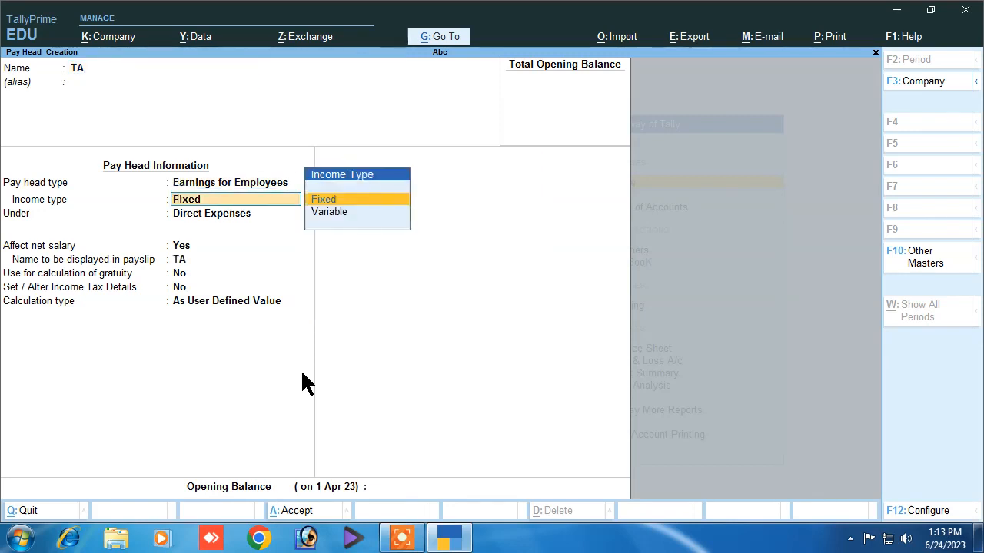
key("Return")
Place TA under Indirect Expenses, affecting net salary, payslip name TA, with gratuity and income tax details set to No
key("Down")
key("Down")
key("Down")
key("Return")
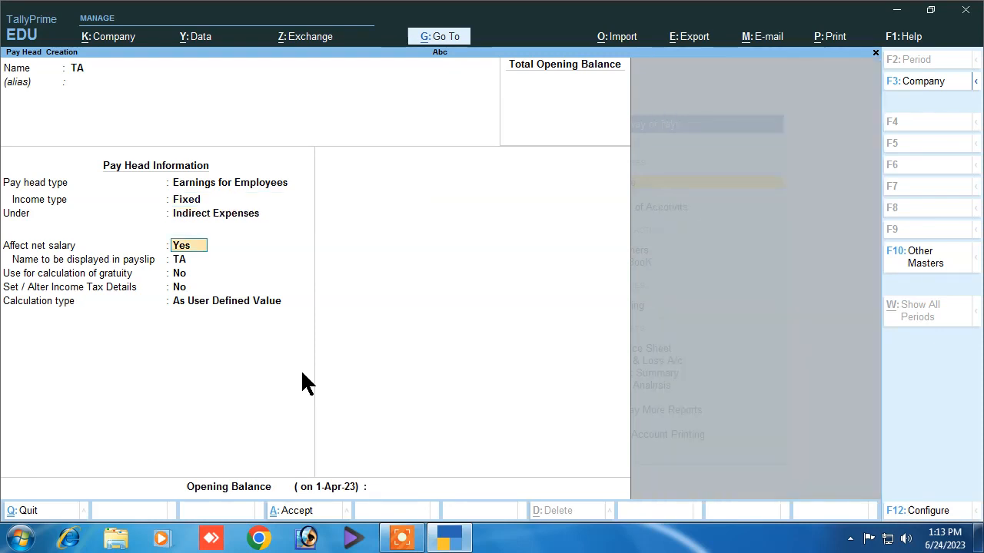
key("Return")
key("Return")
key("Return")
key("Return")
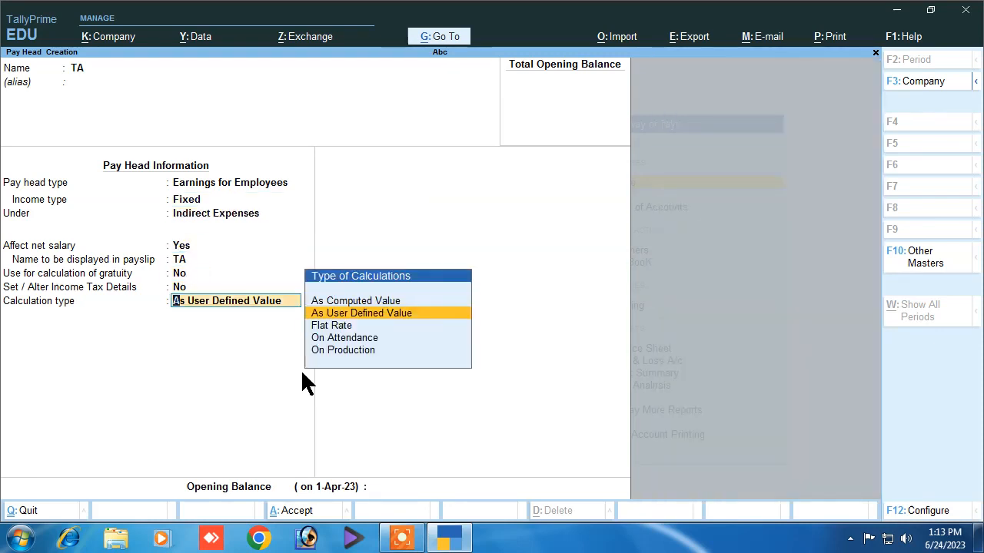
Set the TA calculation type to As Computed Value, with Normal Rounding and a limit of 0
key("Up")
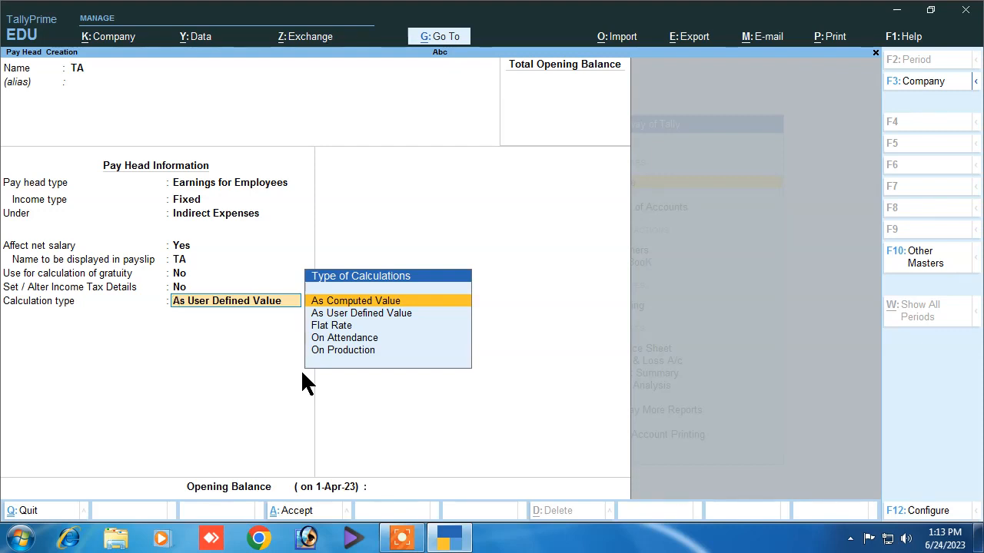
key("Return")
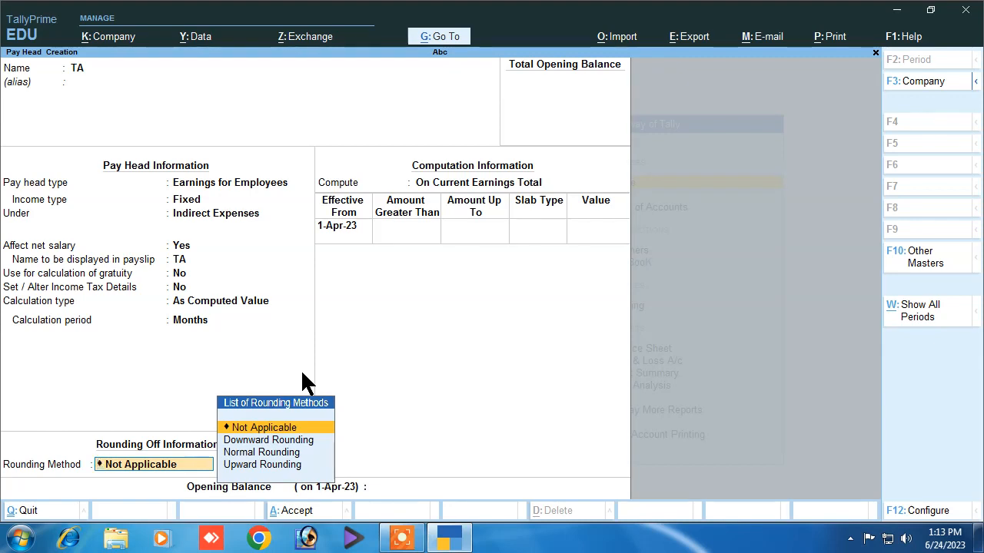
key("Down")
key("Down")
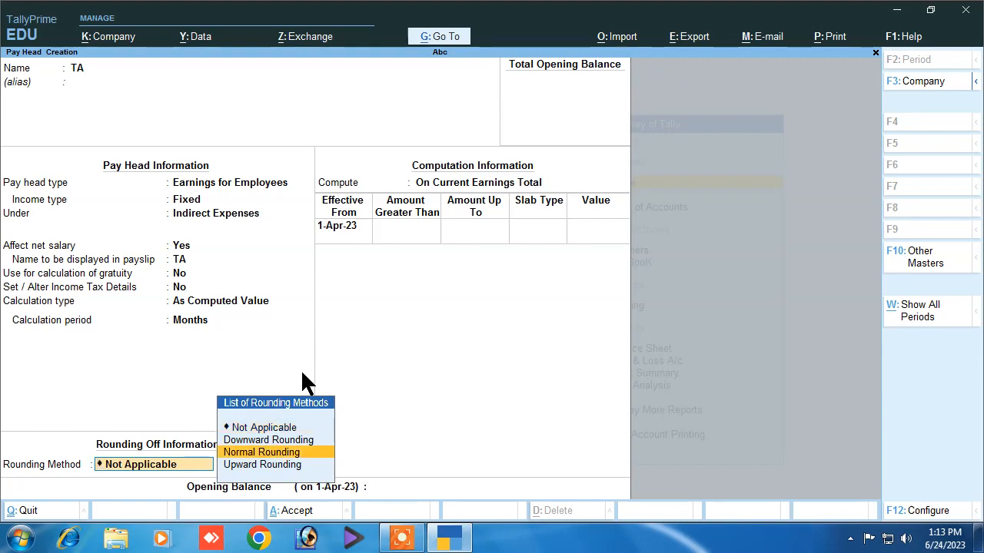
key("Return")
type("0")
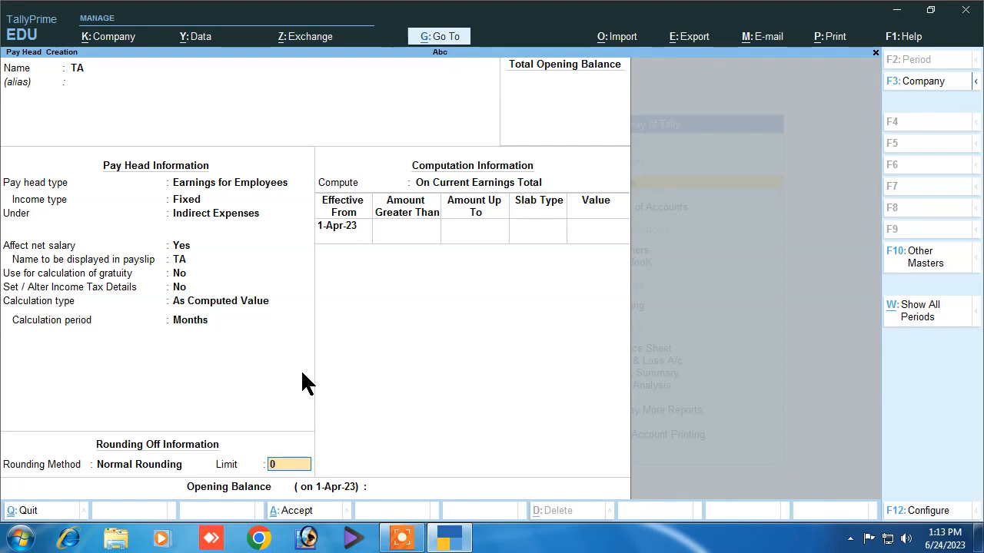
key("Return")
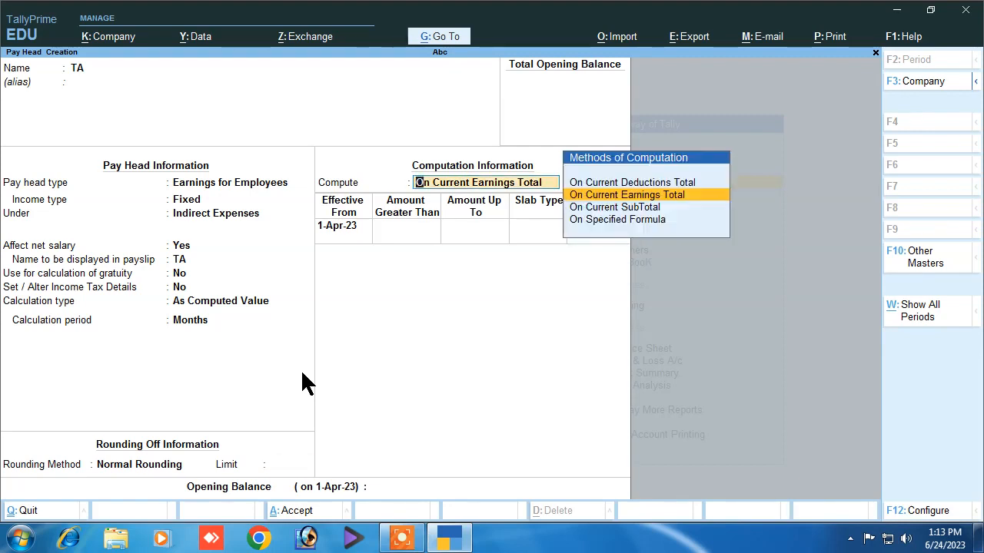
Compute TA On Specified Formula, adding the Basic Salary pay head as the only formula item
key("Down")
key("Down")
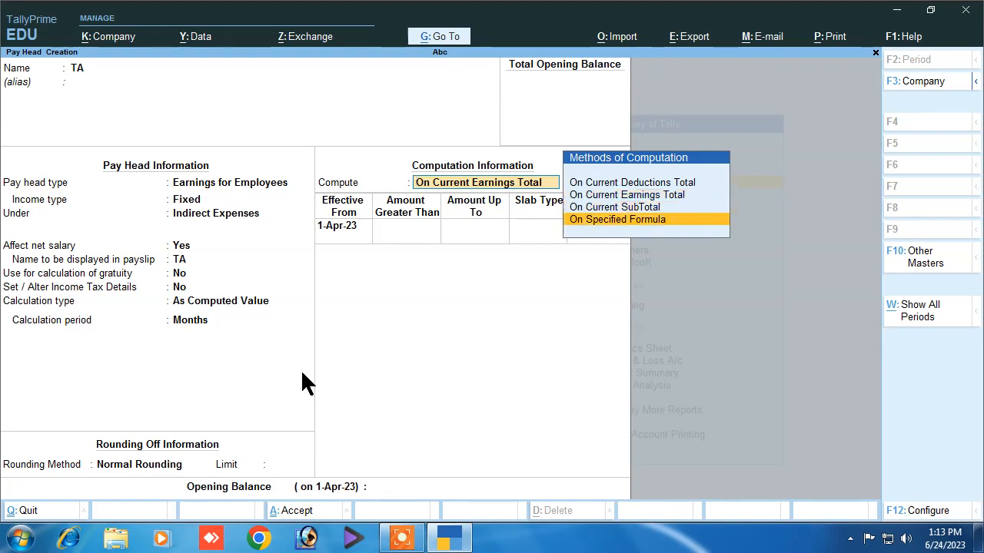
key("Return")
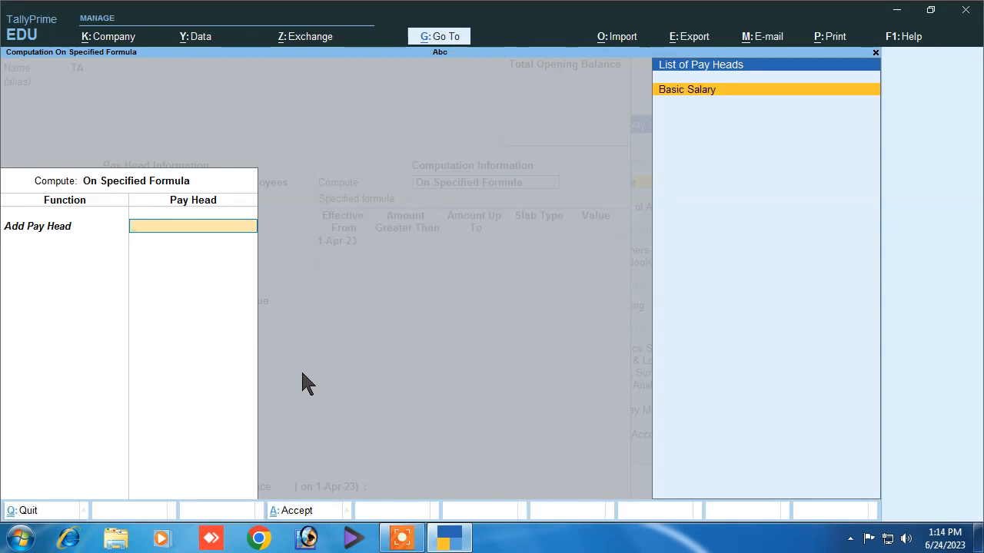
key("Return")
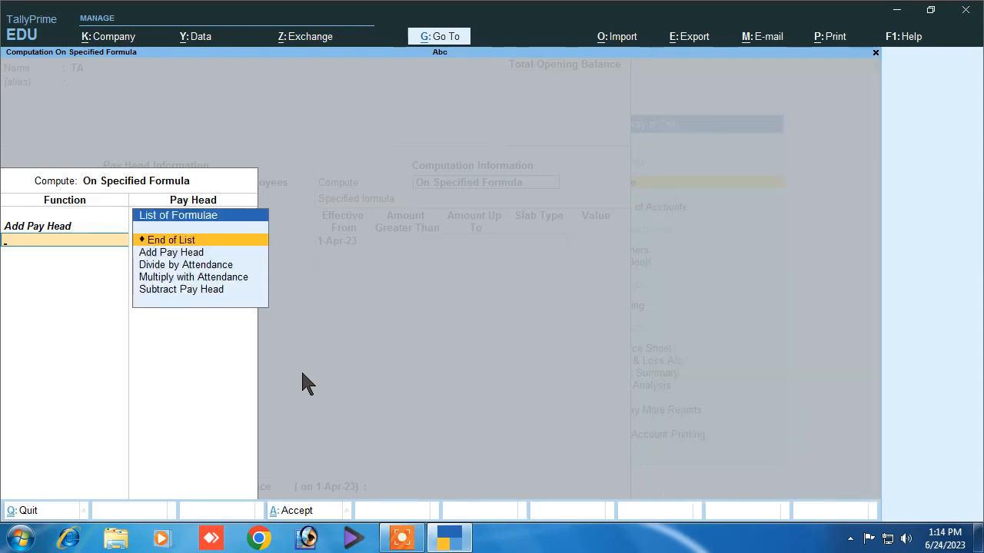
key("Return")
key("Return")
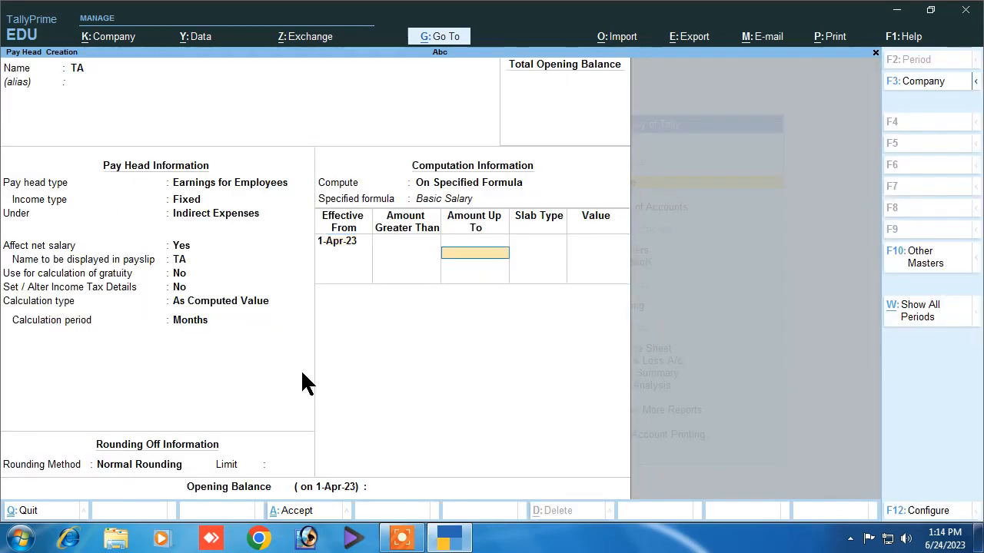
Give TA a Percentage slab of 5% effective from 1-Apr-23, and save the pay head without an opening balance
key("BackSpace")
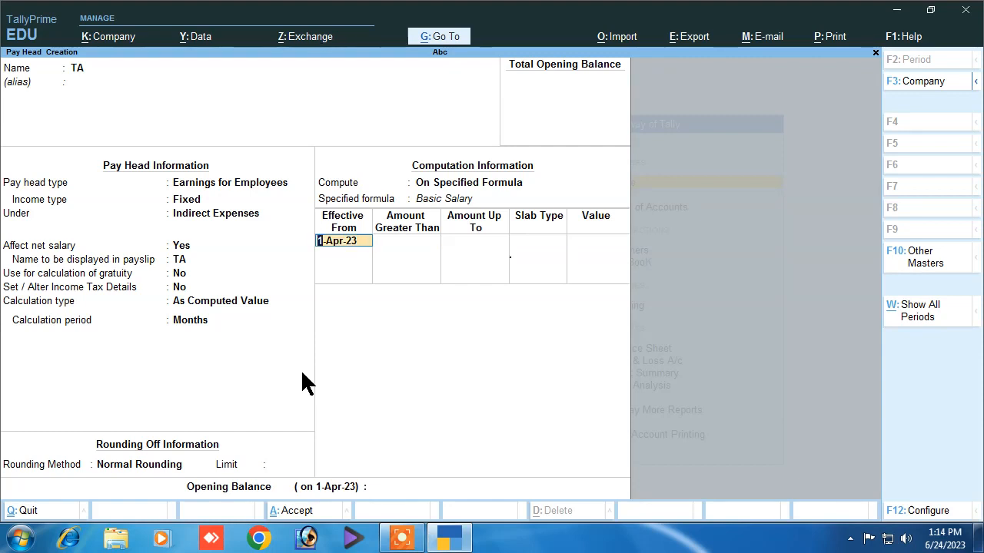
key("Return")
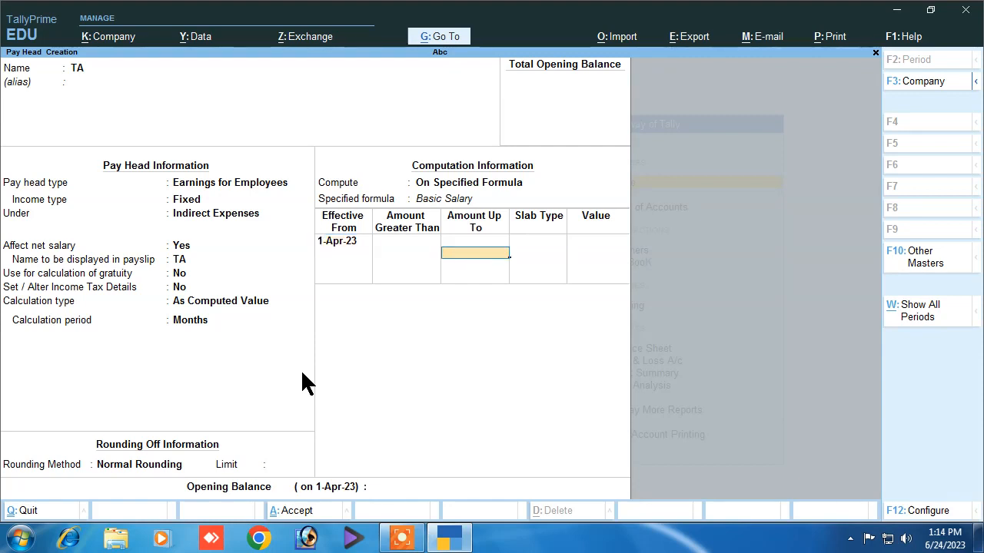
key("Return")
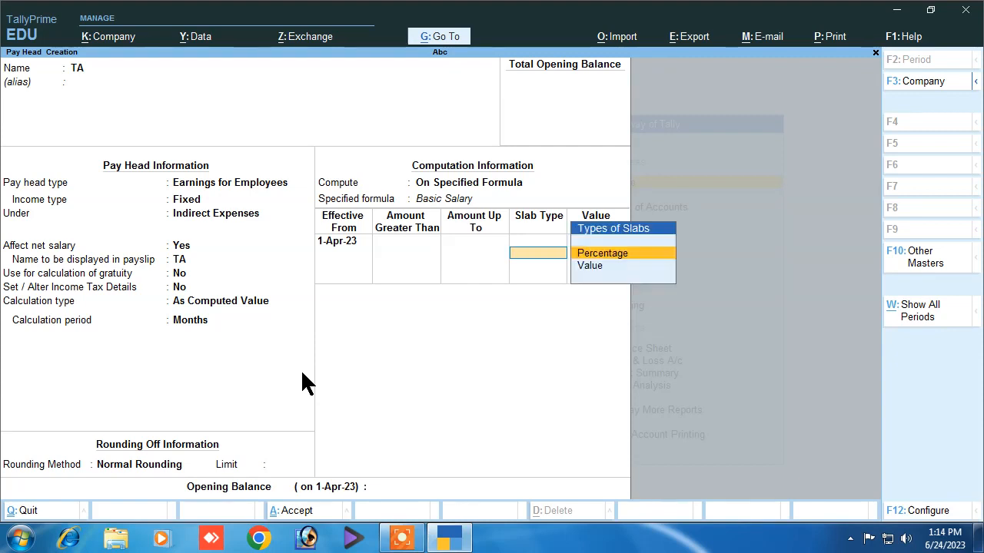
key("Return")
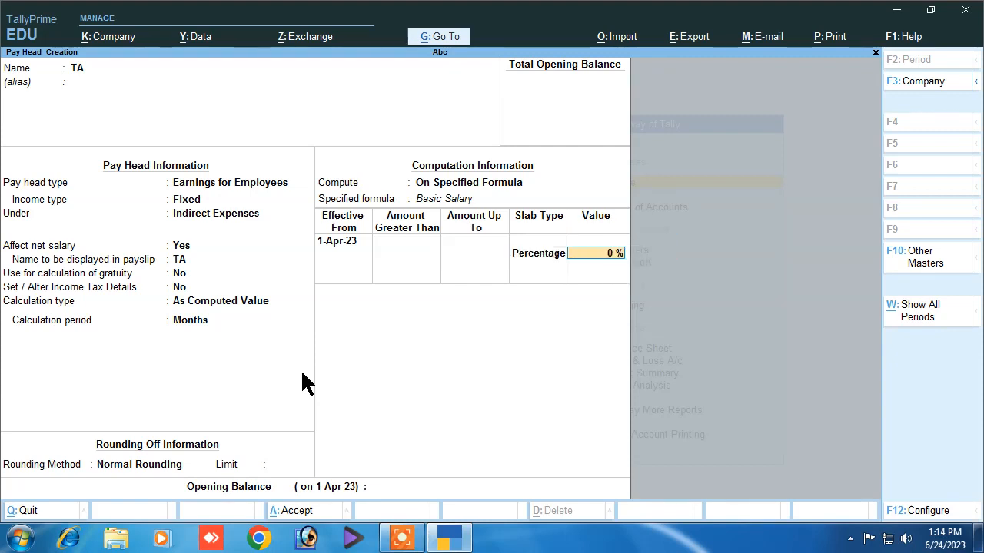
key("BackSpace")
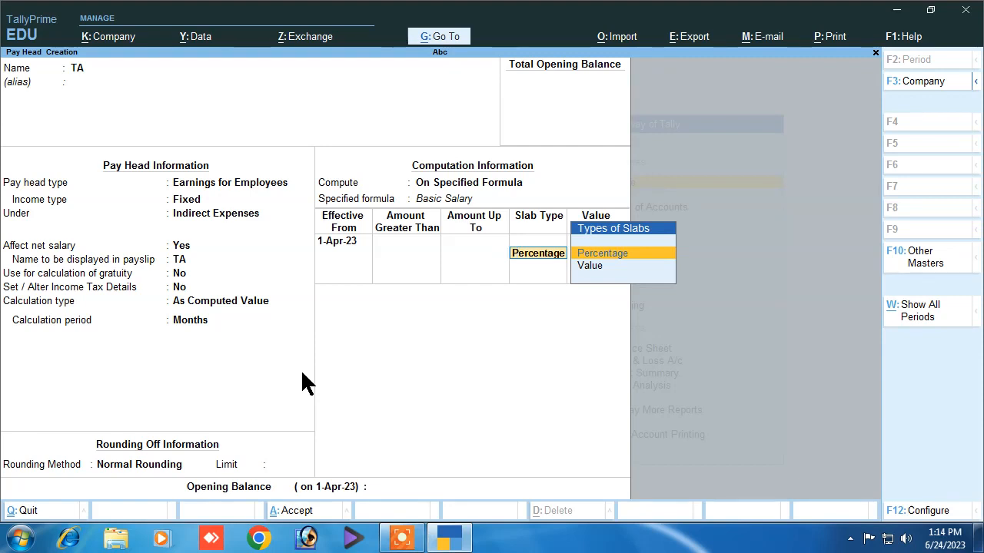
key("Return")
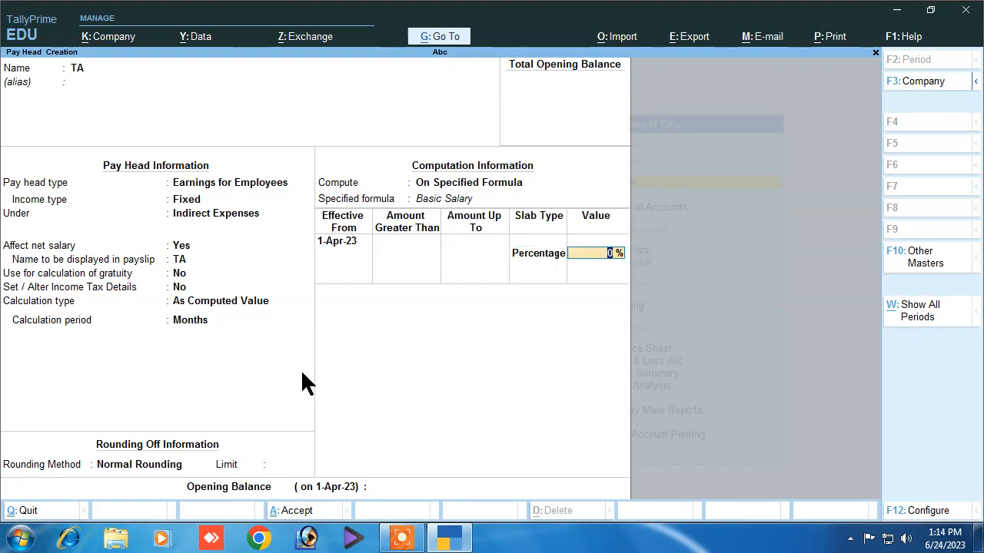
key("Return")
key("Return")
key("Return")
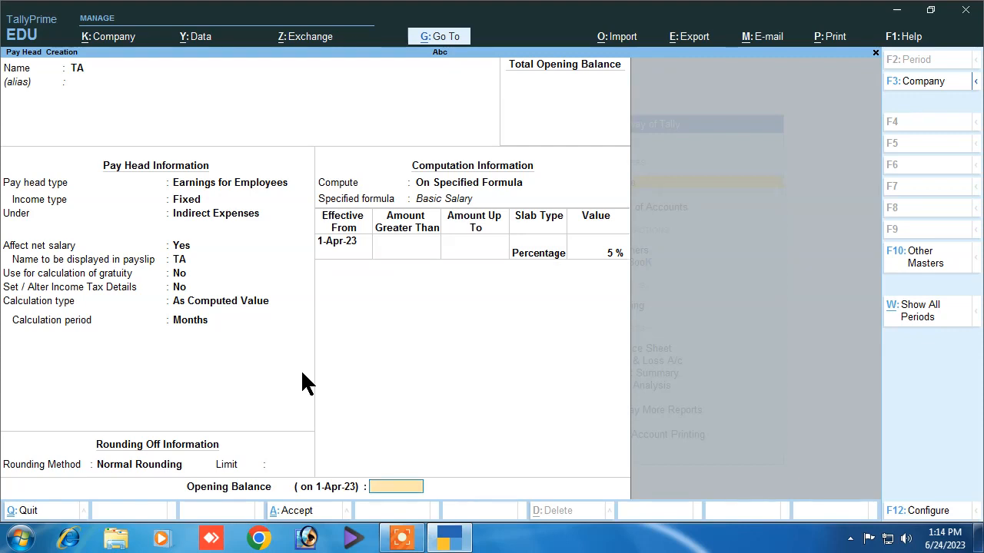
key("Return")
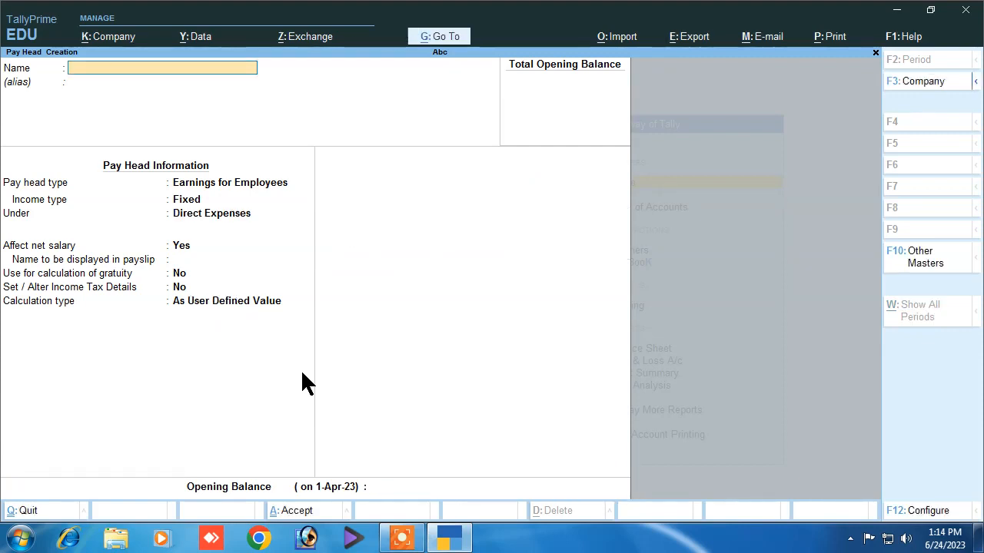
Name the new pay head DA, with pay head type Earnings for Employees and income type Fixed
type("DA")
key("Return")
key("Return")
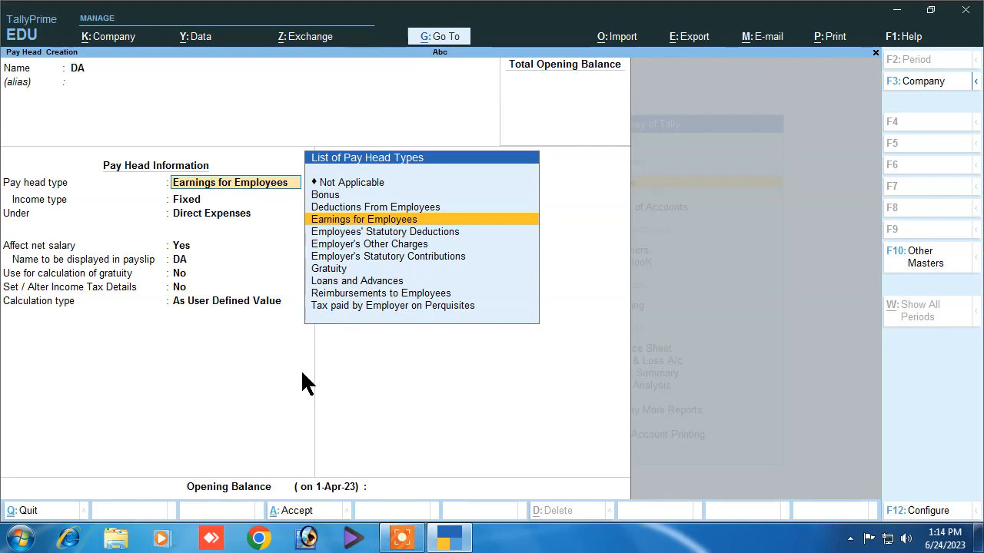
key("Return")
key("Return")
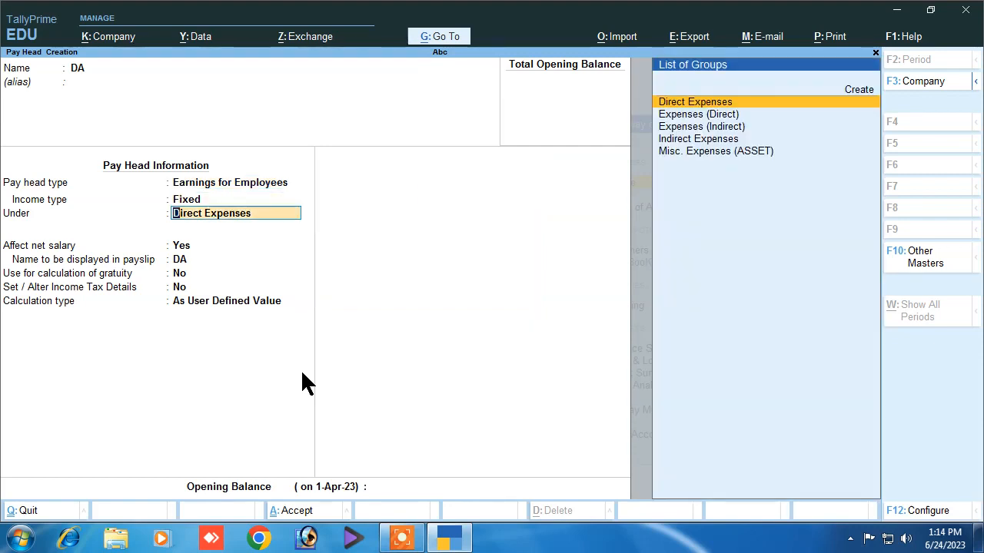
Place DA under Indirect Expenses, affecting net salary, payslip name DA, with gratuity and income tax details set to No
type("i")
key("Return")
key("Return")
key("Return")
key("Return")
key("Return")
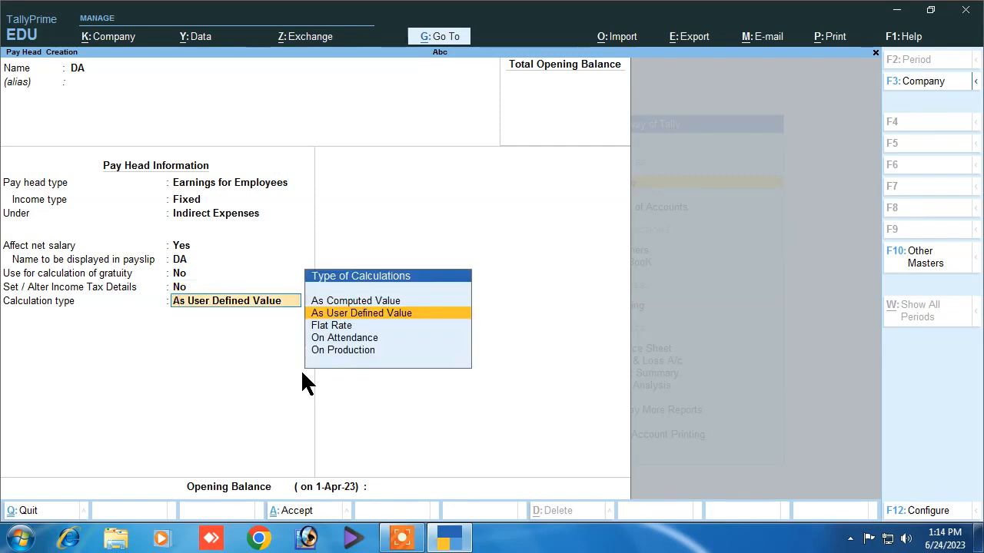
Set the DA calculation type to As Computed Value and its rounding method to Normal Rounding
key("Up")
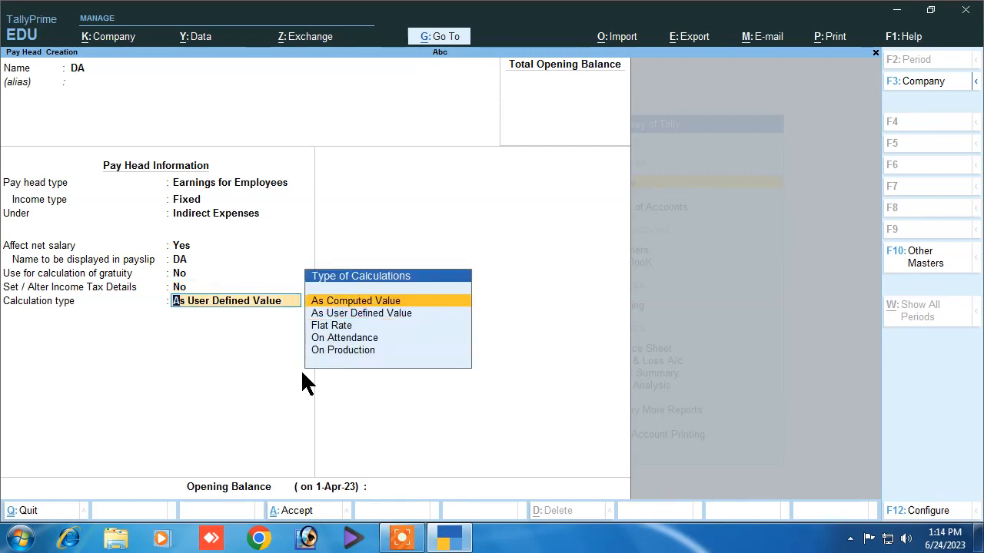
key("Return")
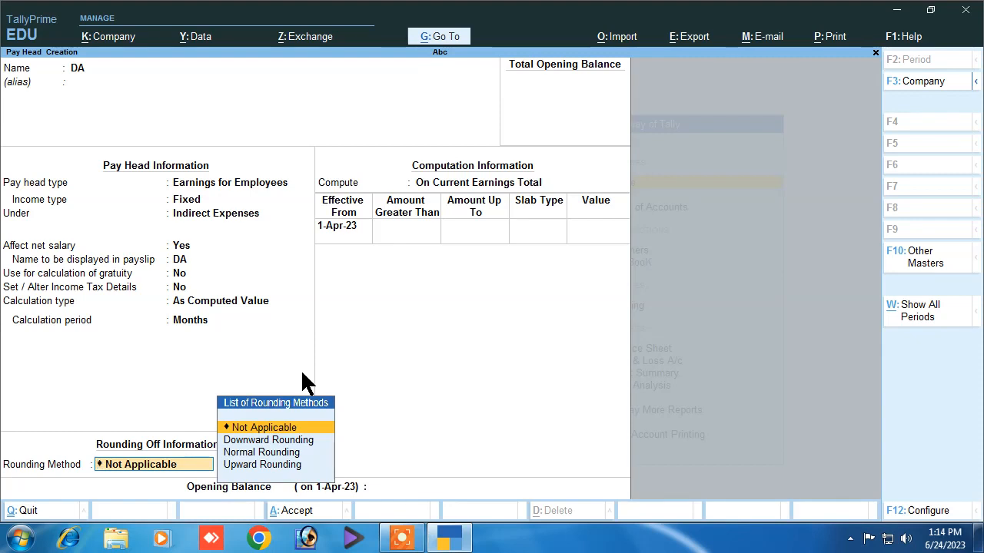
key("Down")
key("Down")
key("Down")
key("Up")
key("Return")
key("Return")
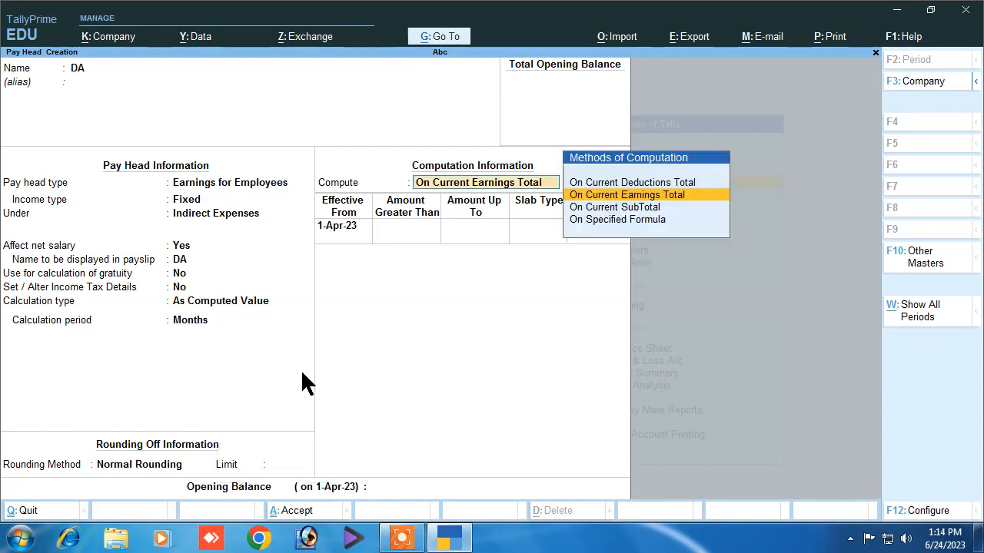
Compute DA On Specified Formula, adding the Basic Salary pay head as the only formula item
key("Down")
key("Down")
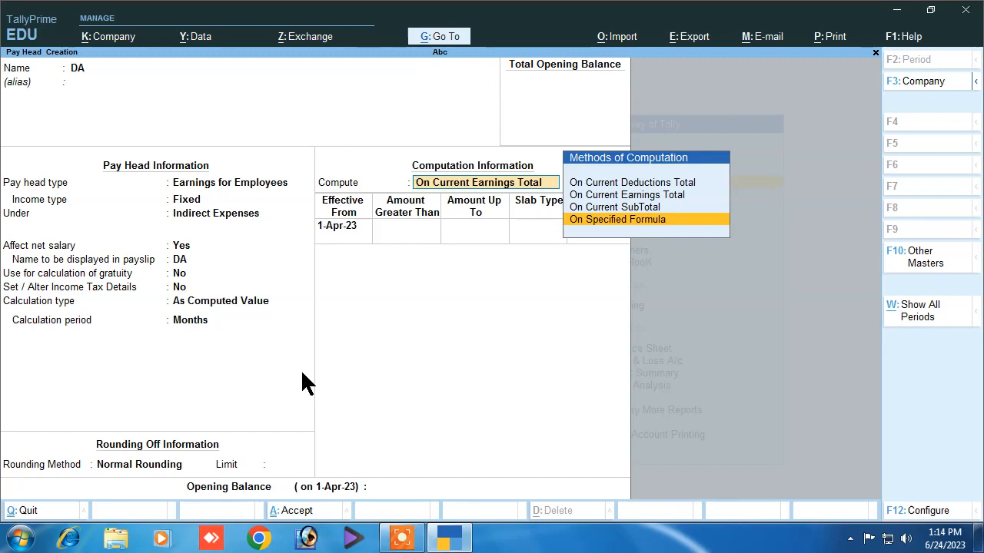
key("Return")
key("Return")
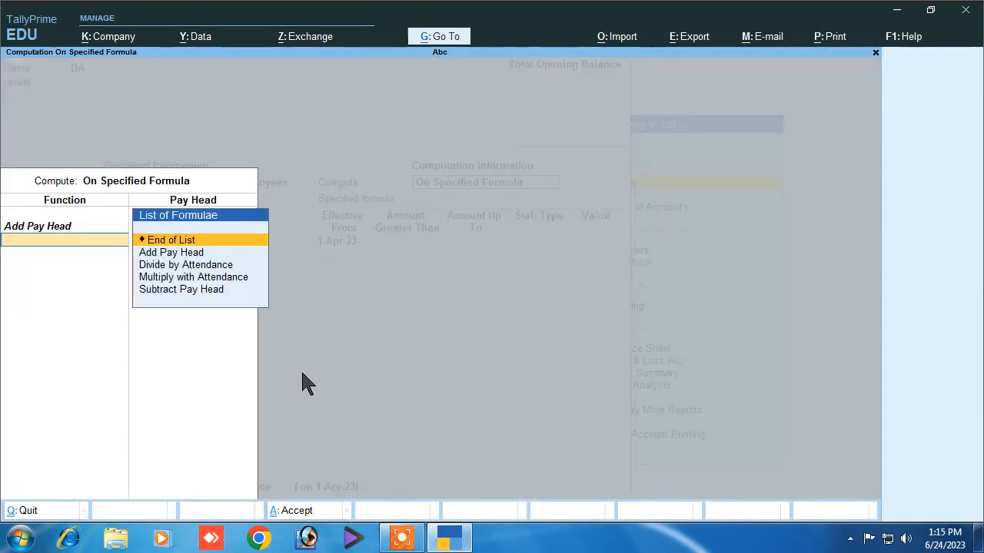
key("Return")
key("Return")
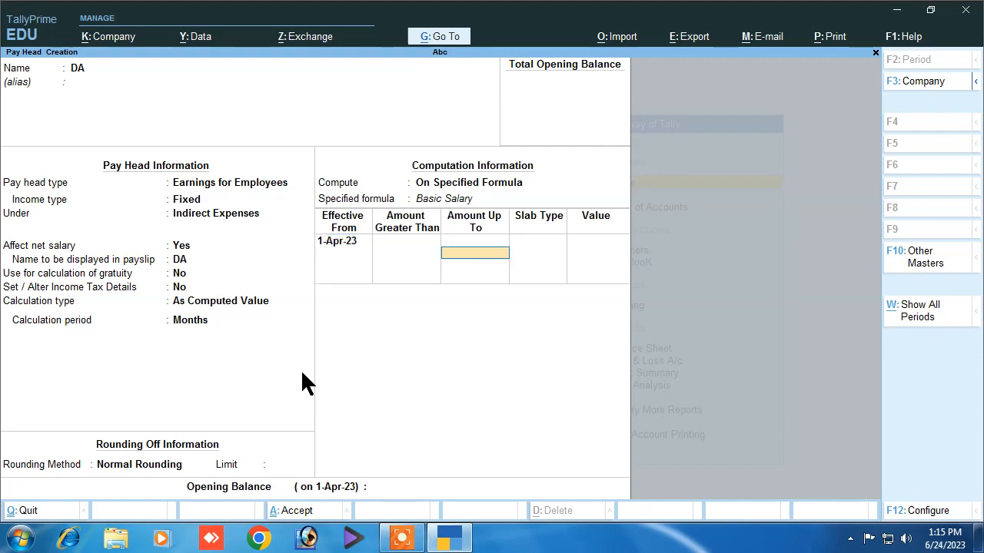
Set the DA slab to Percentage with a value of 9% and save the pay head without an opening balance
key("Return")
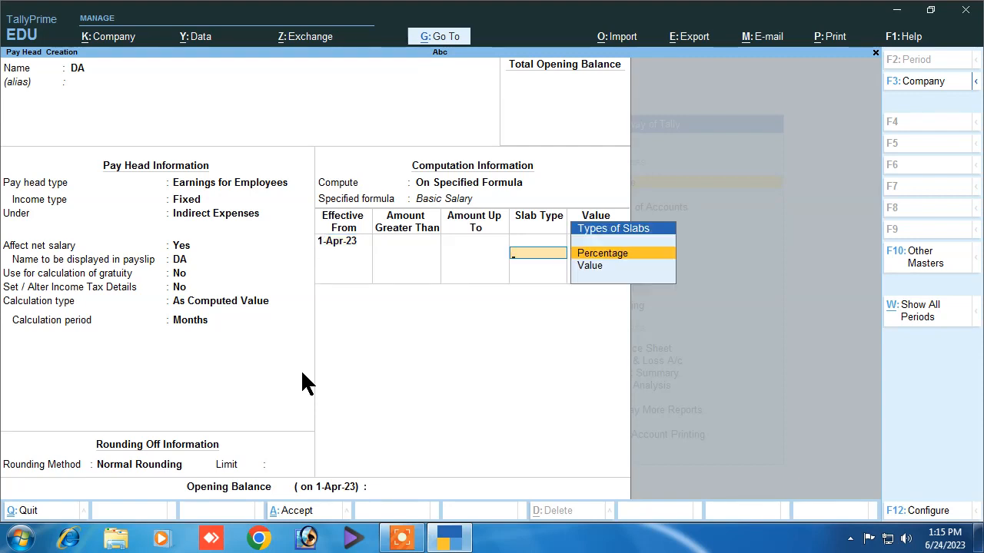
key("Return")
type("9")
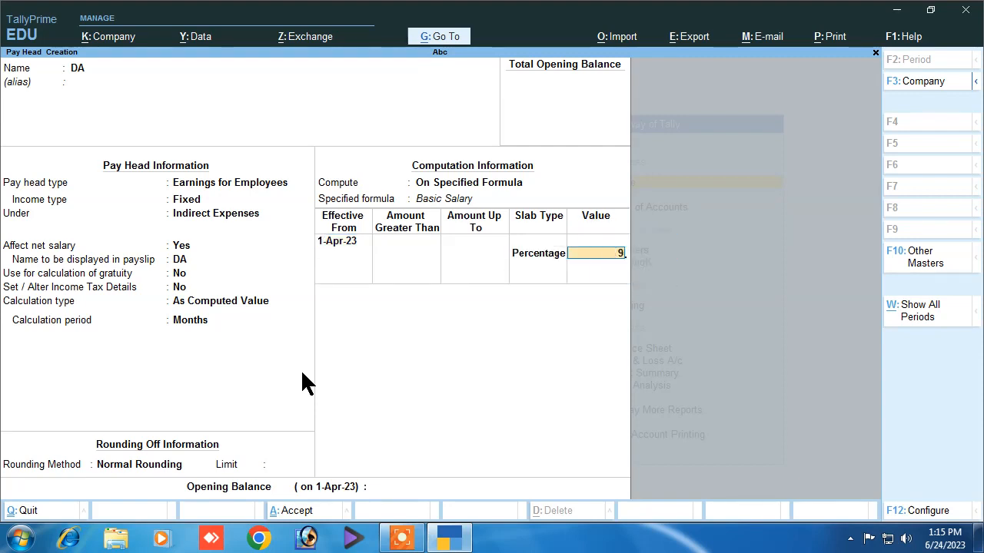
key("Return")
key("Return")
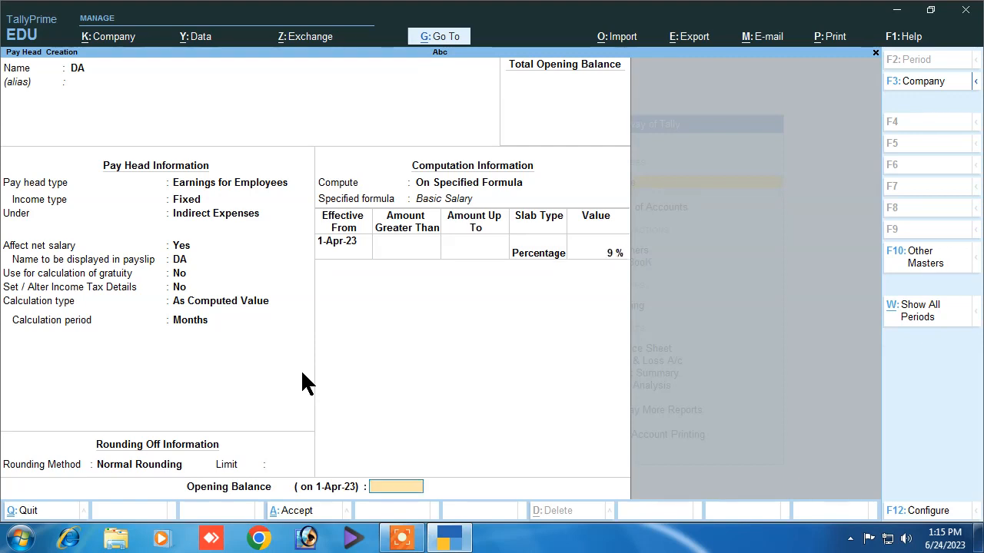
key("Return")
type("y")
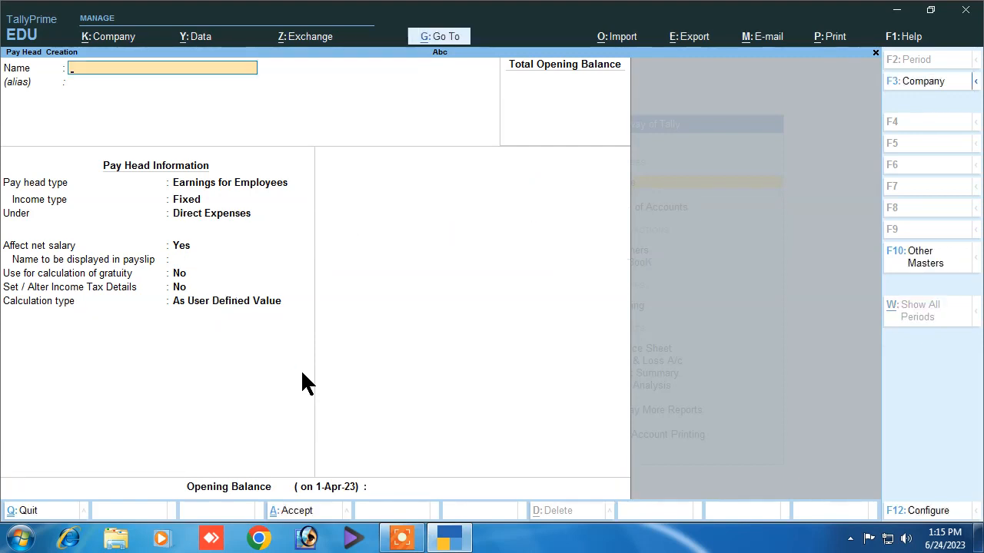
Name the new pay head HRA, with pay head type Earnings for Employees and income type Fixed
type("HRA")
key("Return")
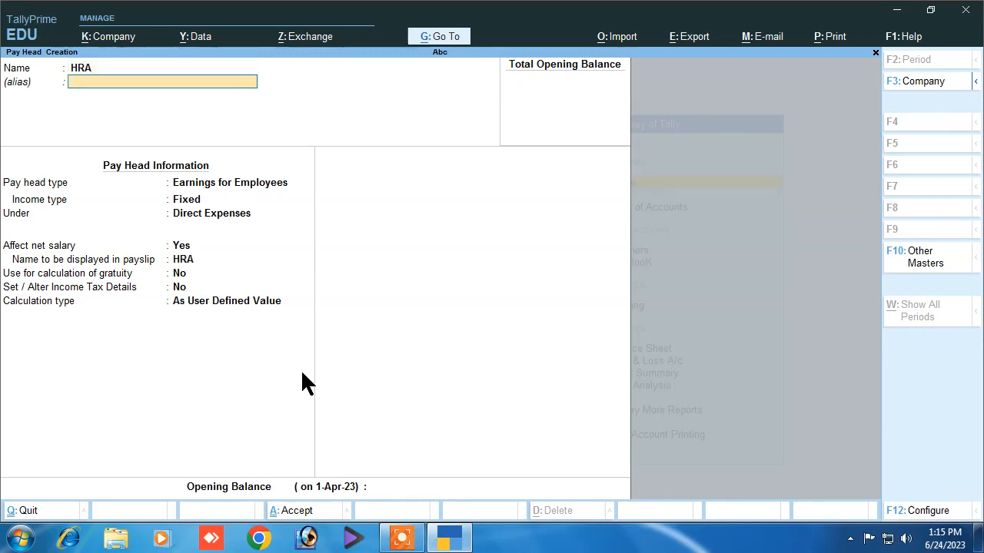
key("Return")
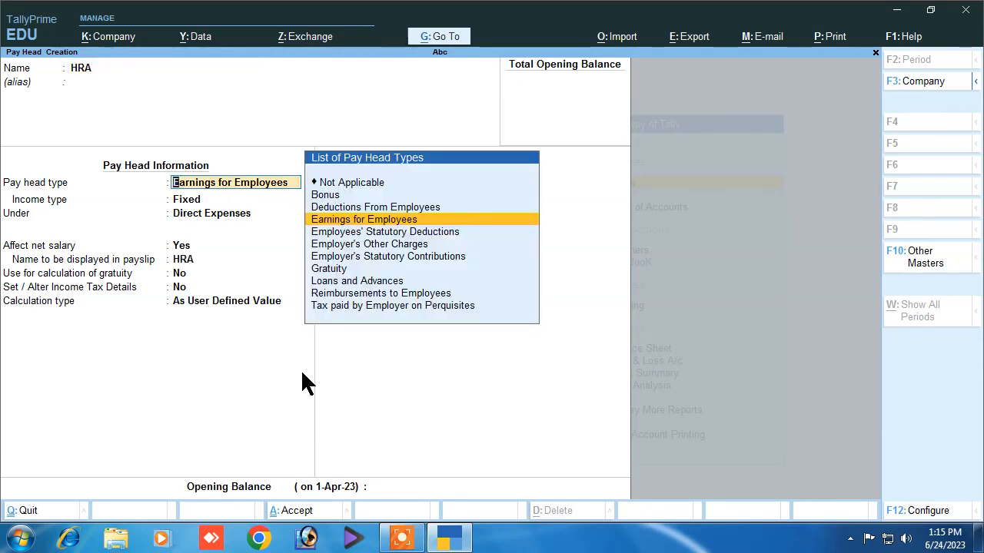
key("Return")
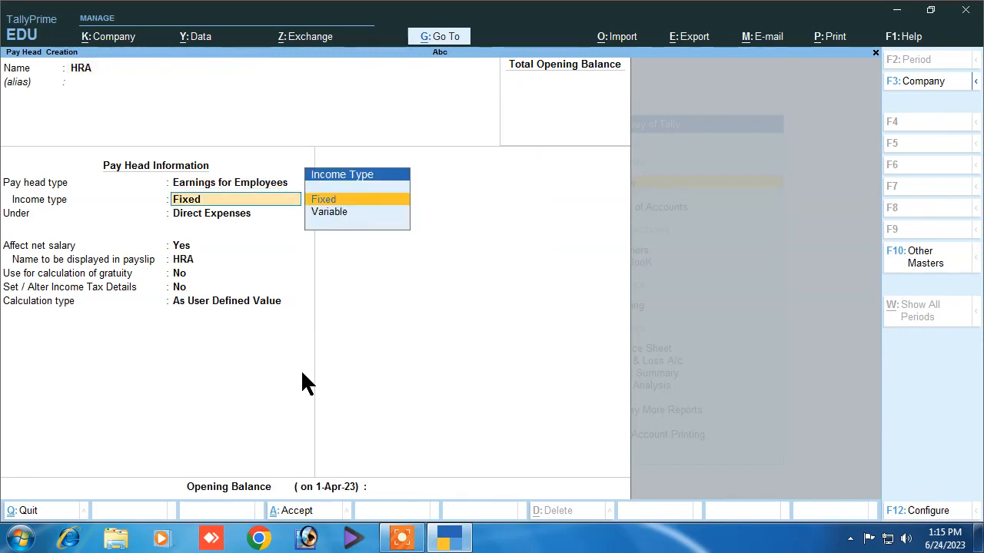
key("Return")
Place HRA under Indirect Expenses, affecting net salary, payslip name HRA, with gratuity and income tax details set to No
key("Down")
key("Down")
key("Down")
key("Return")
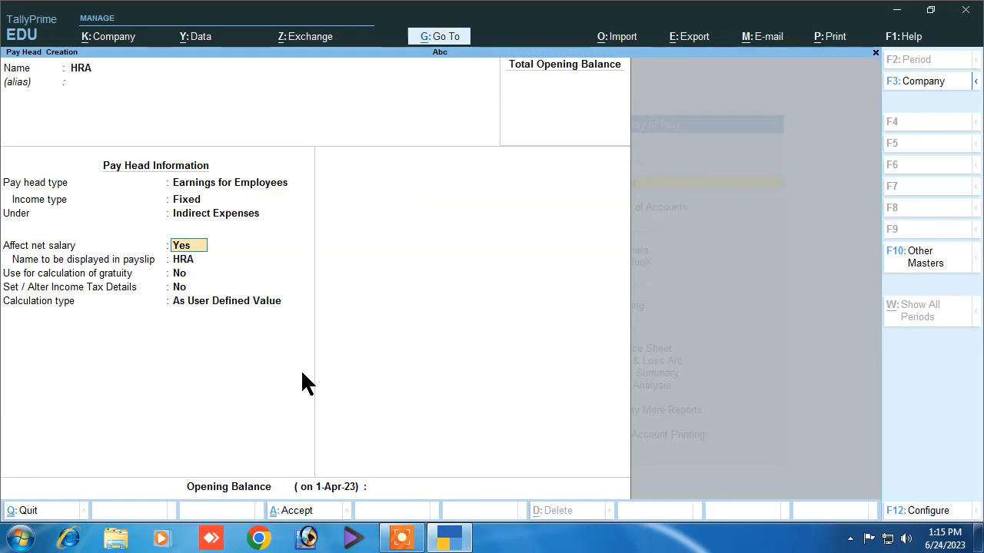
key("Return")
key("Return")
key("Return")
key("Return")
Set the HRA calculation type to As Computed Value by Months, with Normal Rounding as its rounding method
key("Up")
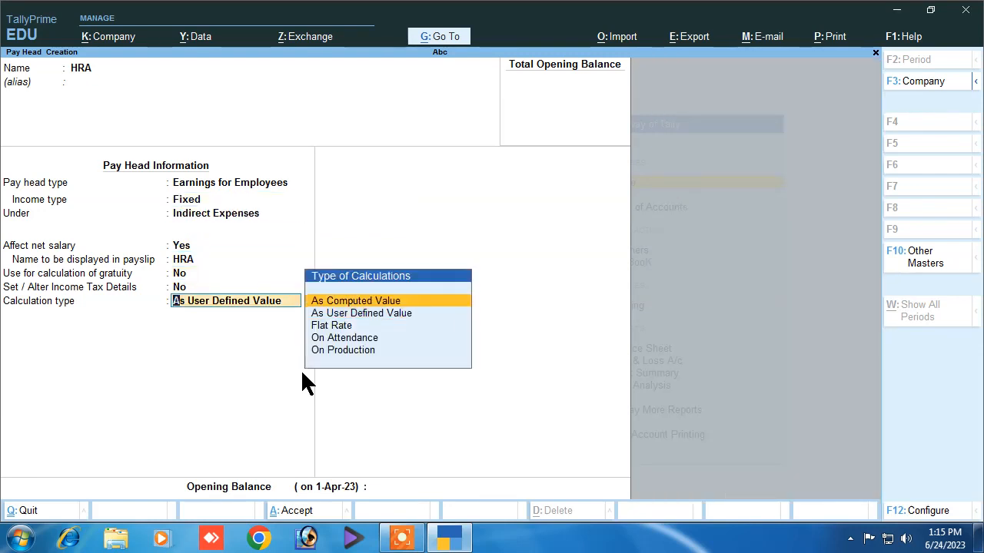
key("Return")
key("Return")
key("Down")
key("Down")
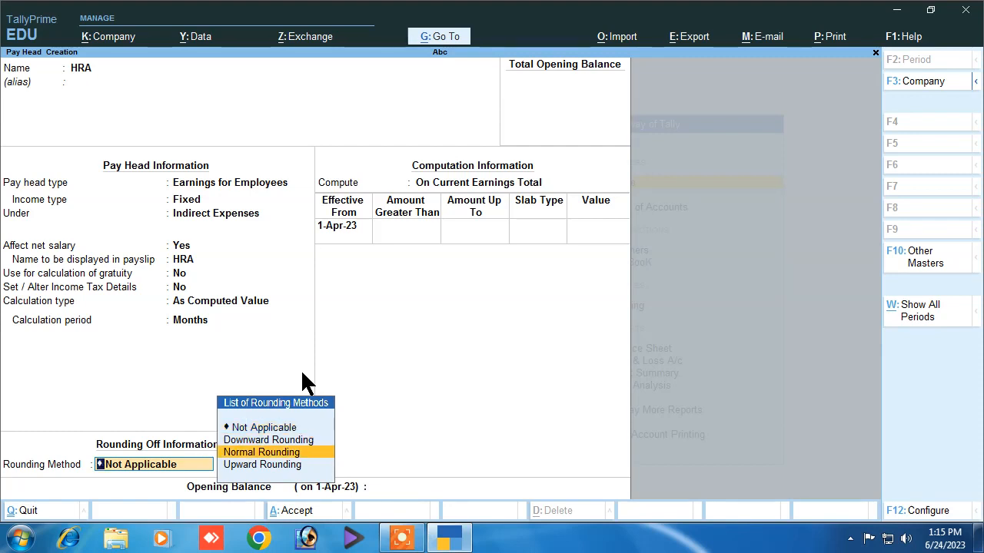
key("Return")
key("Return")
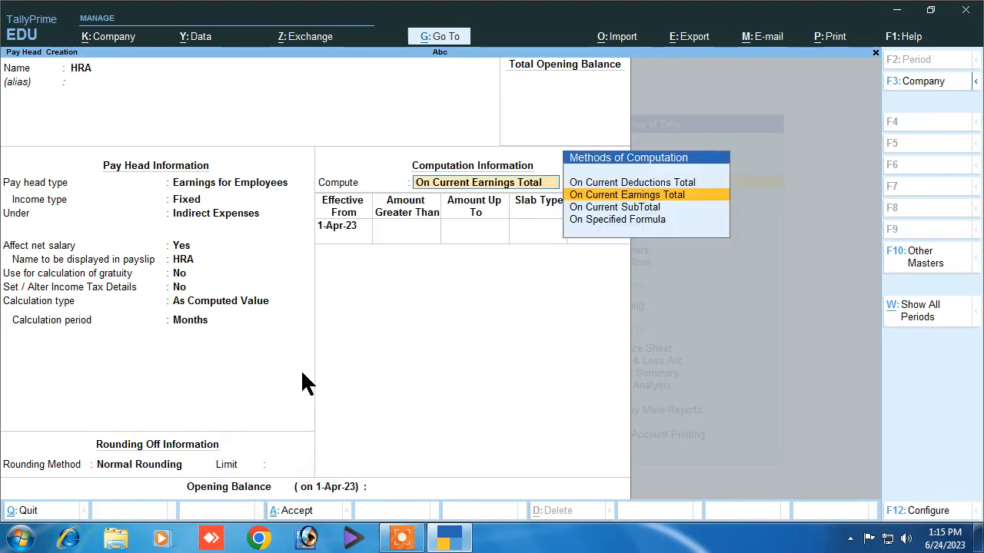
Compute HRA On Specified Formula, adding the Basic Salary pay head as the only formula item
key("Down")
key("Return")
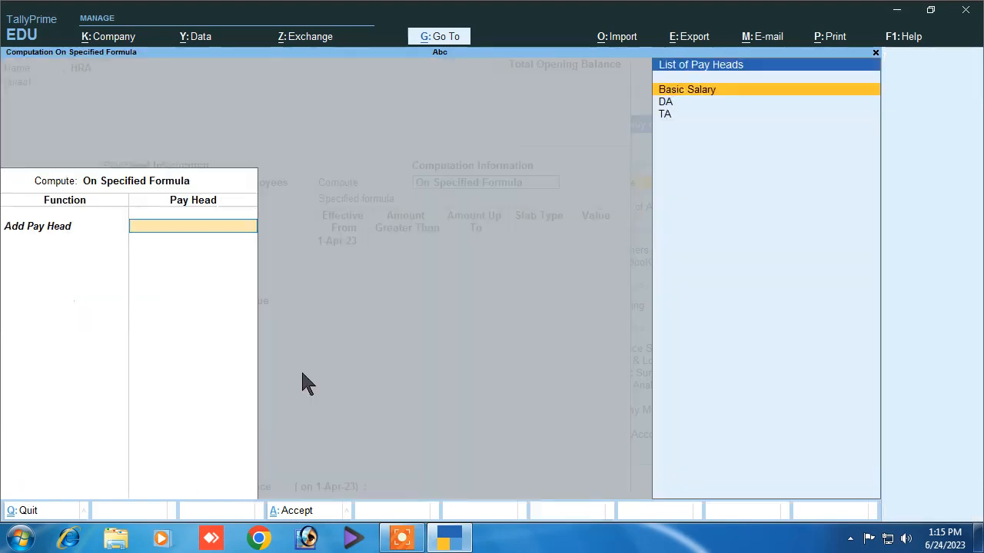
key("Return")
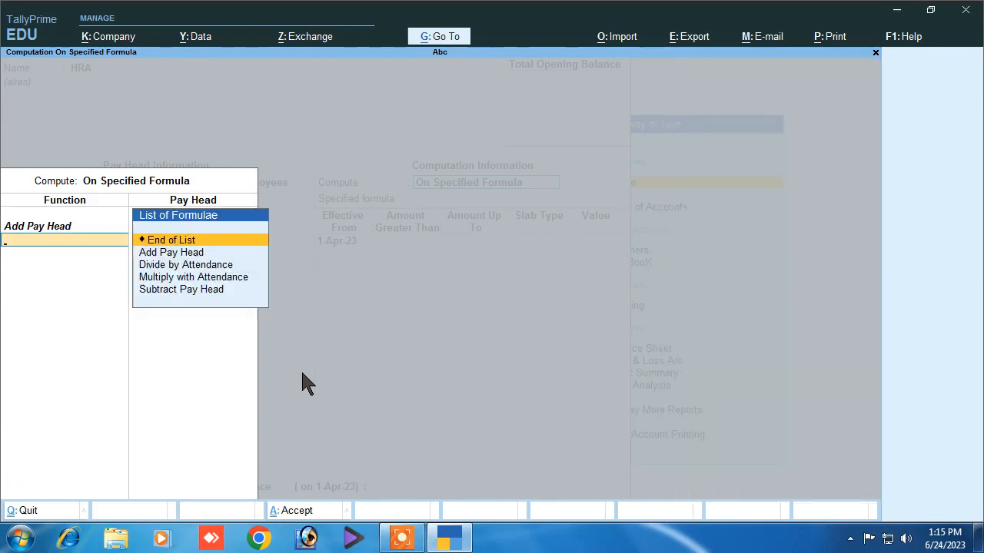
key("Return")
Set the HRA slab effective from 1-Apr-23 to Percentage with a value of 8% and save the pay head
key("Return")
key("Return")
key("Return")
key("Return")
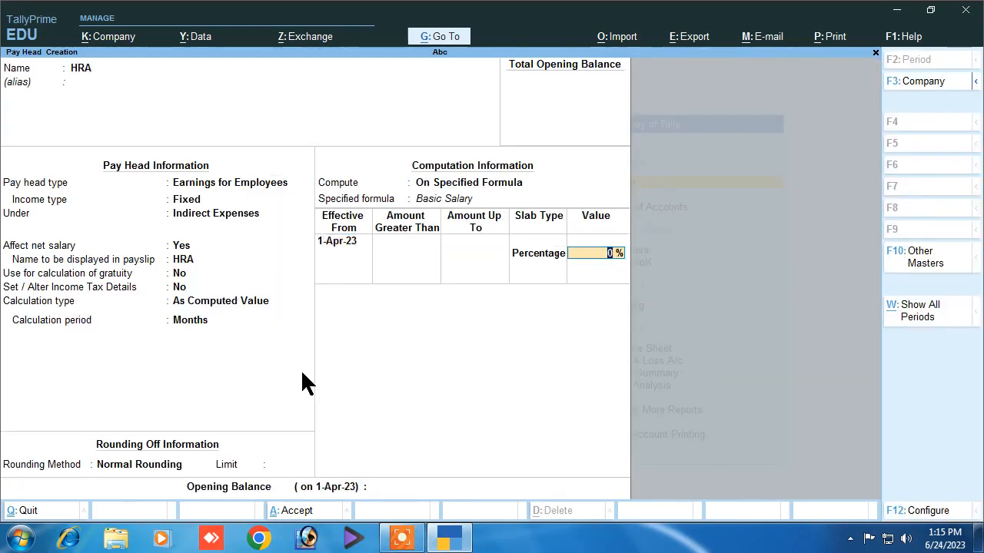
key("BackSpace")
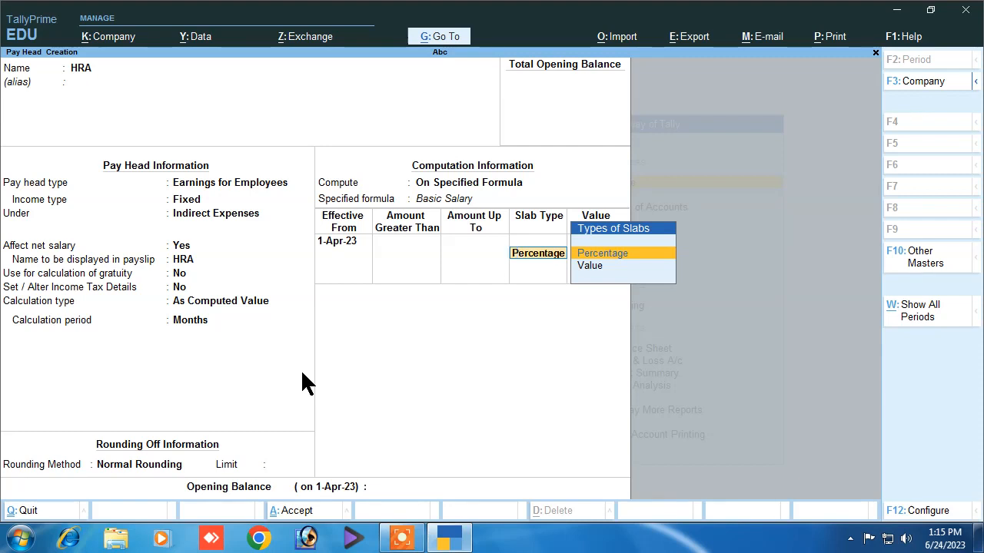
key("Return")
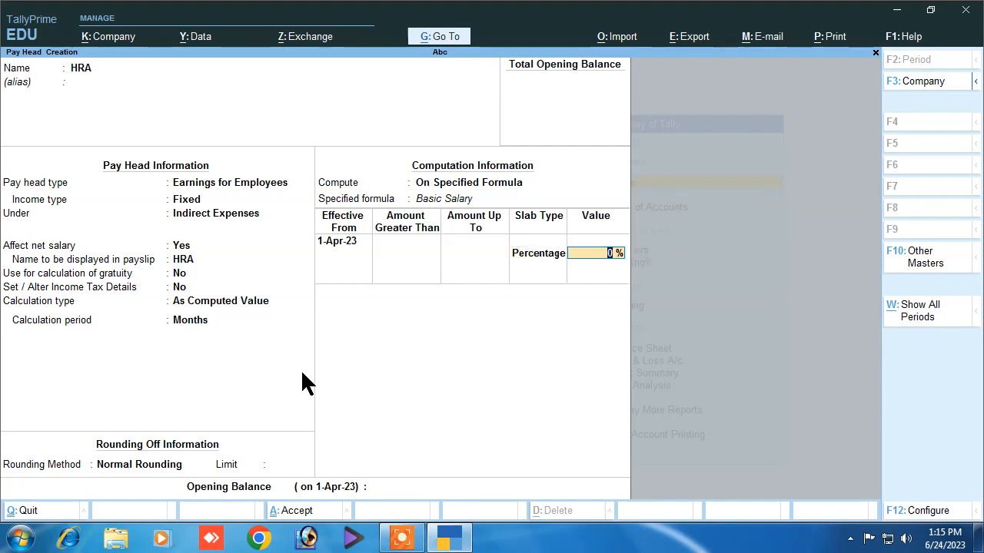
type("8")
key("Return")
key("Return")
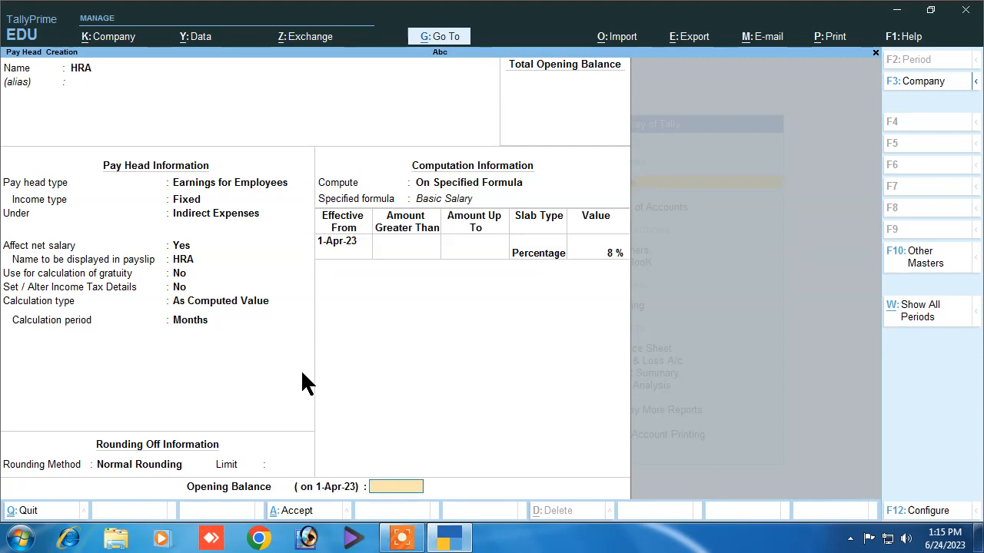
key("Return")
key("Return")
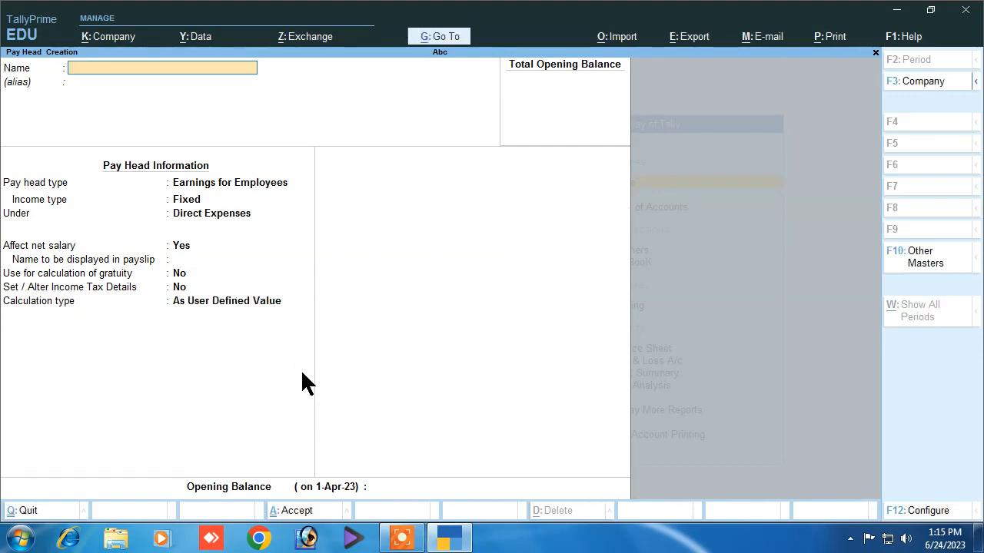
Name the new pay head Bouns, with pay head type Earnings for Employees and income type Fixed
type("Bouns")
key("Return")
key("Return")
key("Return")
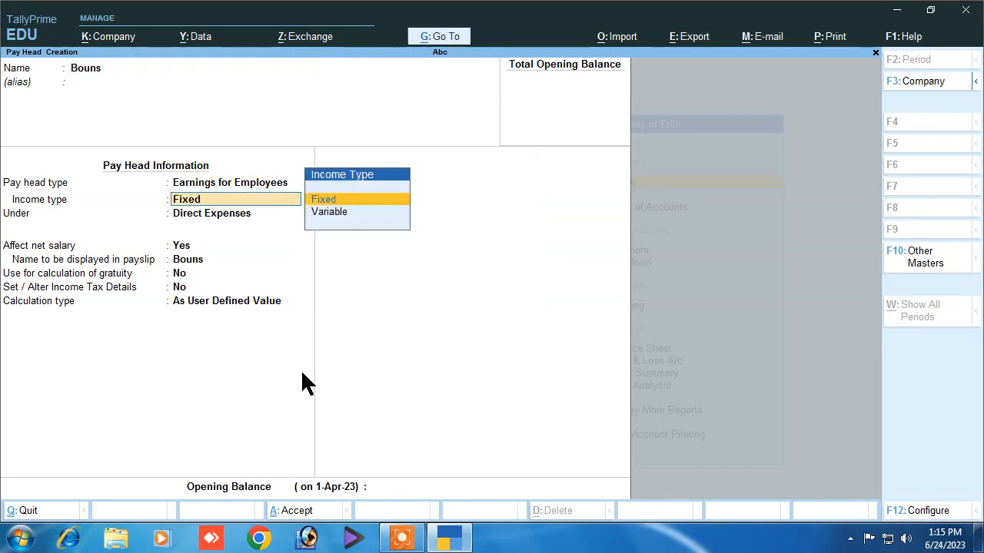
key("Return")
Place Bouns under Indirect Expenses, affecting net salary, payslip name Bouns, with gratuity and income tax details set to No
key("Down")
key("Down")
key("Down")
key("Return")
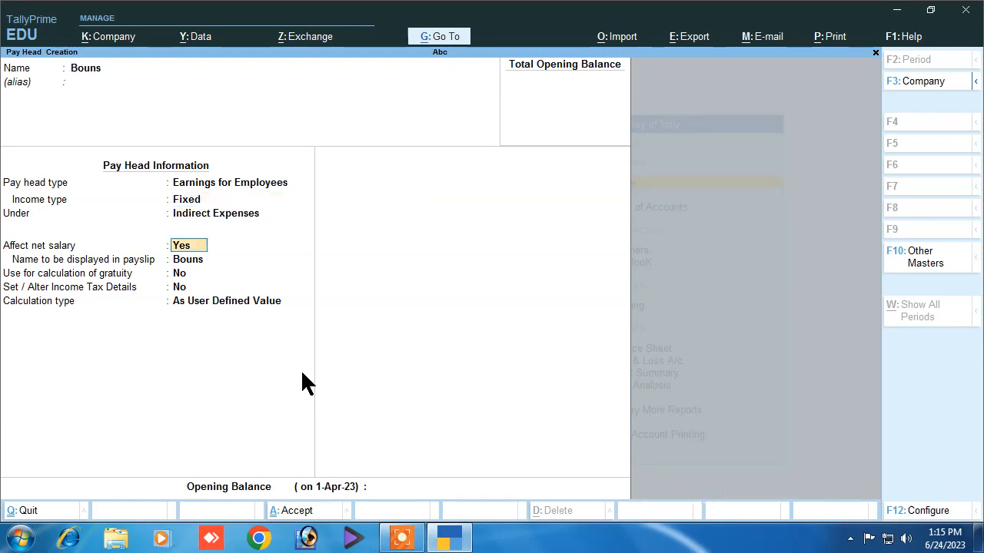
key("Return")
key("Return")
key("Return")
key("Return")
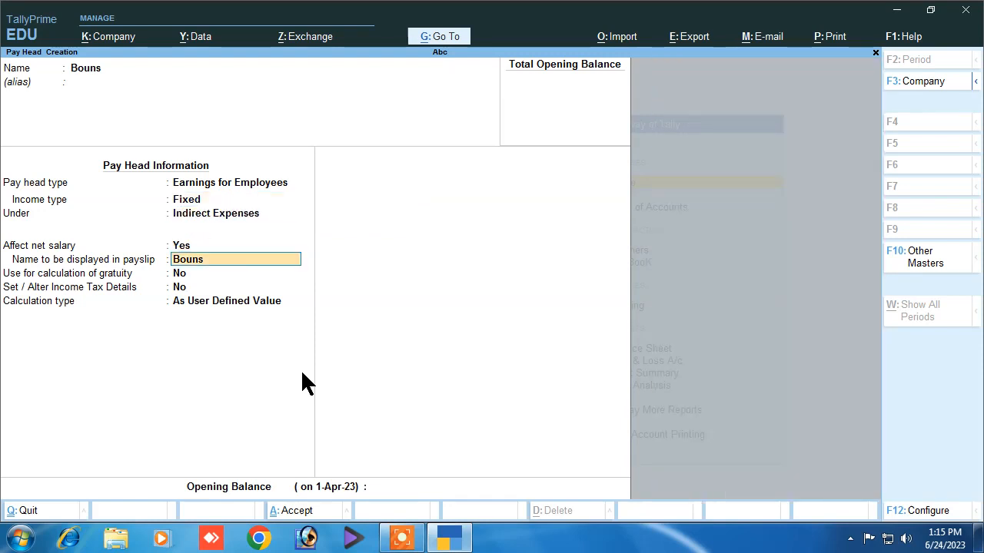
Set the Bouns calculation type to As Computed Value by Months, with Normal Rounding as its rounding method
key("Up")
key("Return")
key("Return")
key("Return")
key("Return")
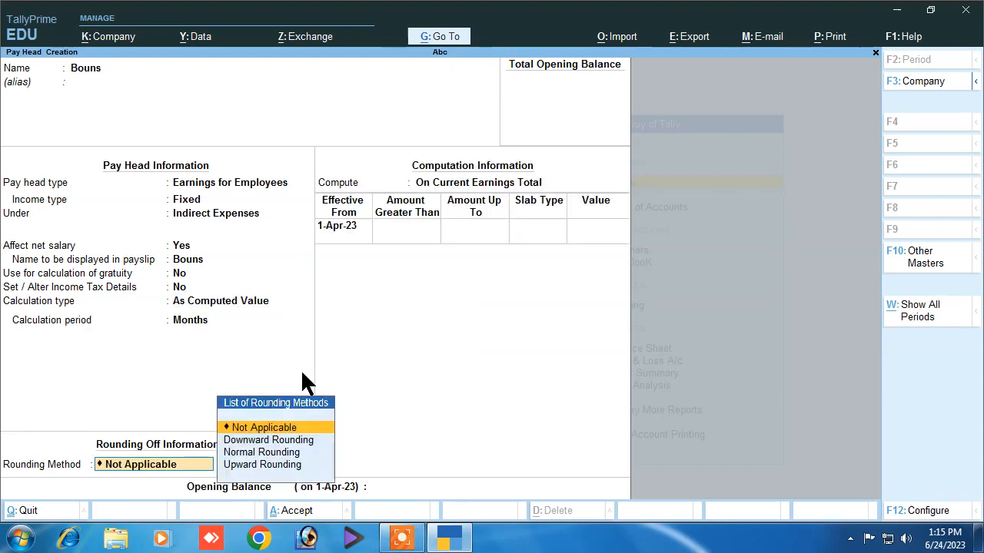
key("Down")
key("Down")
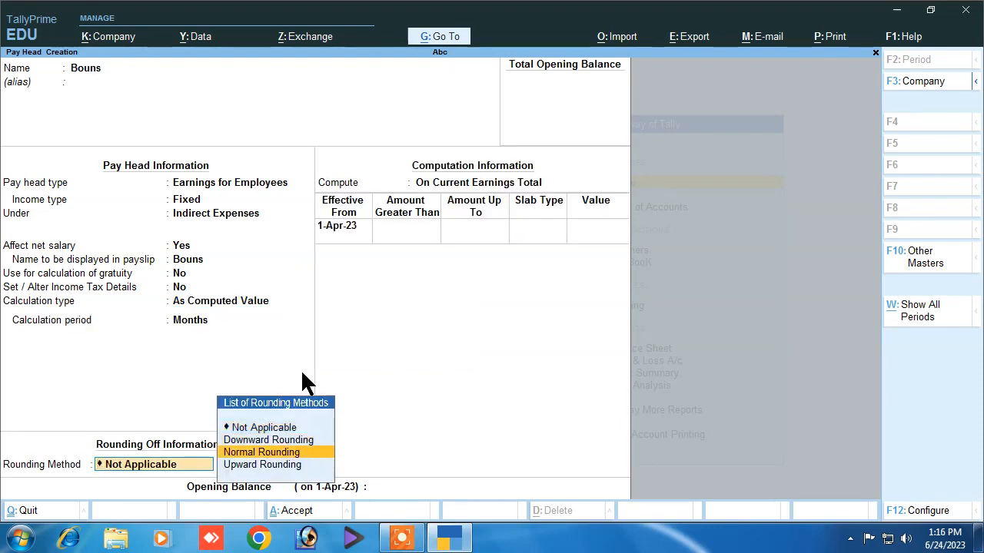
key("Return")
key("Return")
Compute Bouns On Specified Formula, adding the Basic Salary pay head as the only formula item
key("Down")
key("Down")
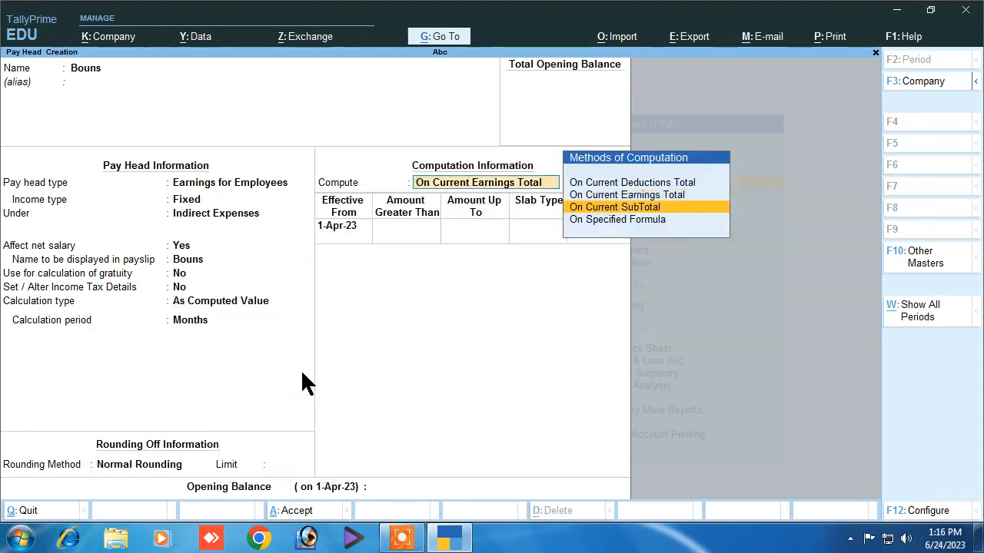
key("Return")
key("Return")
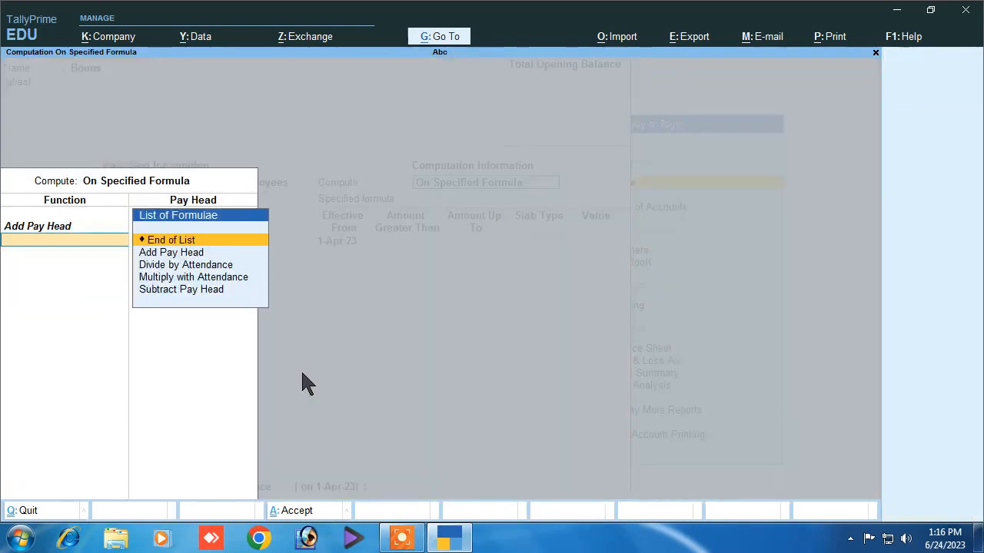
key("Return")
Set the Bouns slab to Percentage with a value of 5% and save the pay head without an opening balance
key("Return")
key("Return")
key("Return")
key("Return")
type("5")
key("Return")
key("Return")
key("Return")
key("Return")
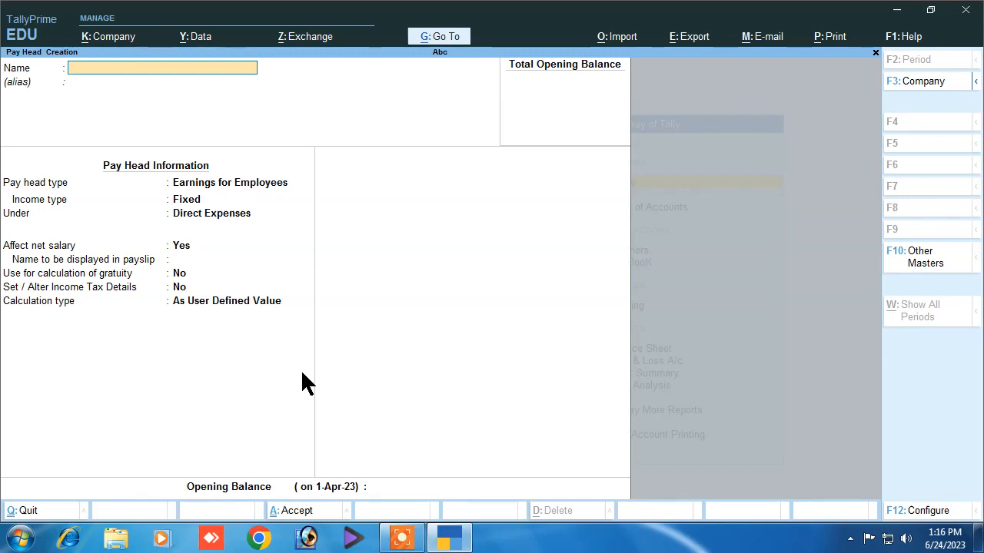
Name the new pay head Overtime, with pay head type Earnings for Employees and income type Variable
type("Overtime")
key("Return")
key("Return")
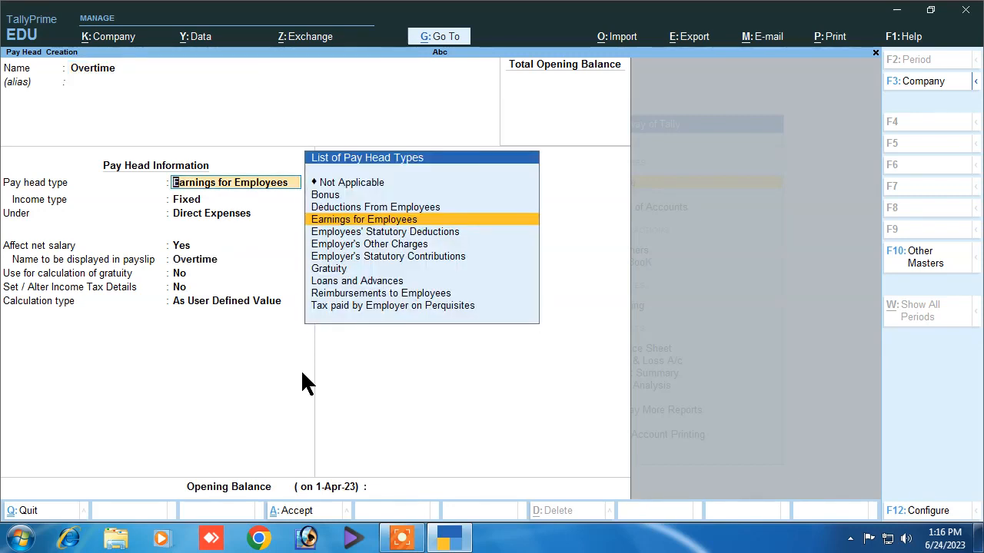
key("Return")
key("Down")
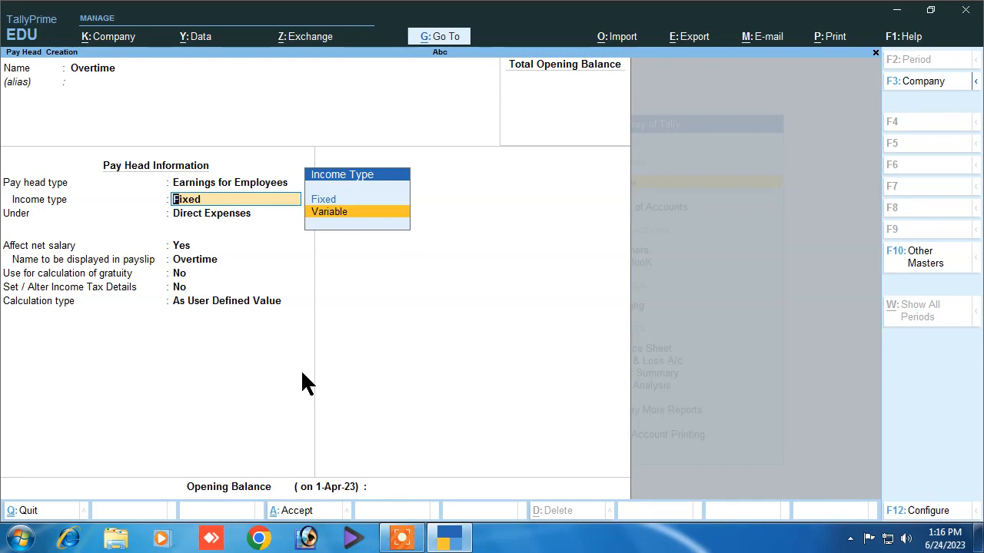
key("Return")
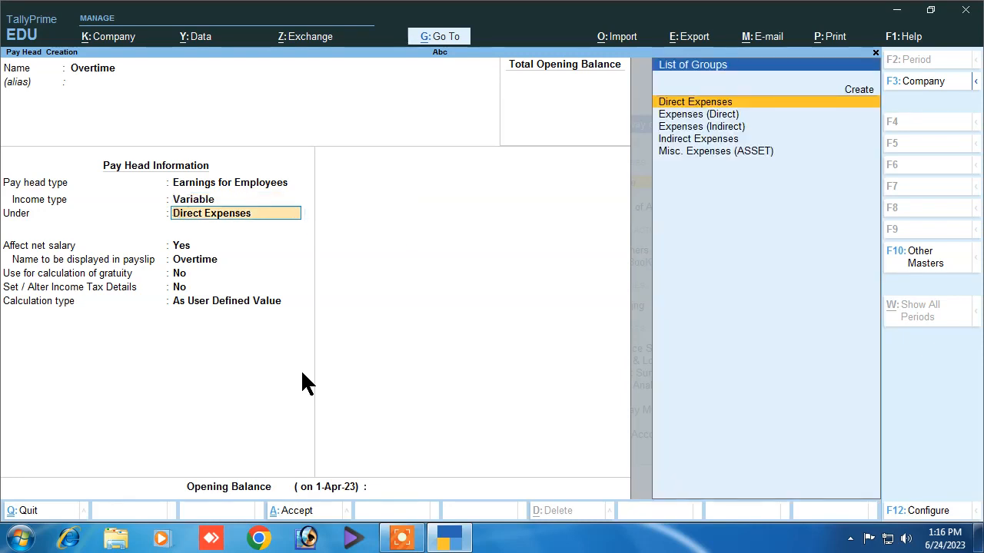
Place Overtime under Indirect Expenses, affecting net salary, payslip name Overtime, with gratuity and income tax details set to No
type("I")
key("Return")
key("Return")
key("Return")
key("Return")
key("Return")
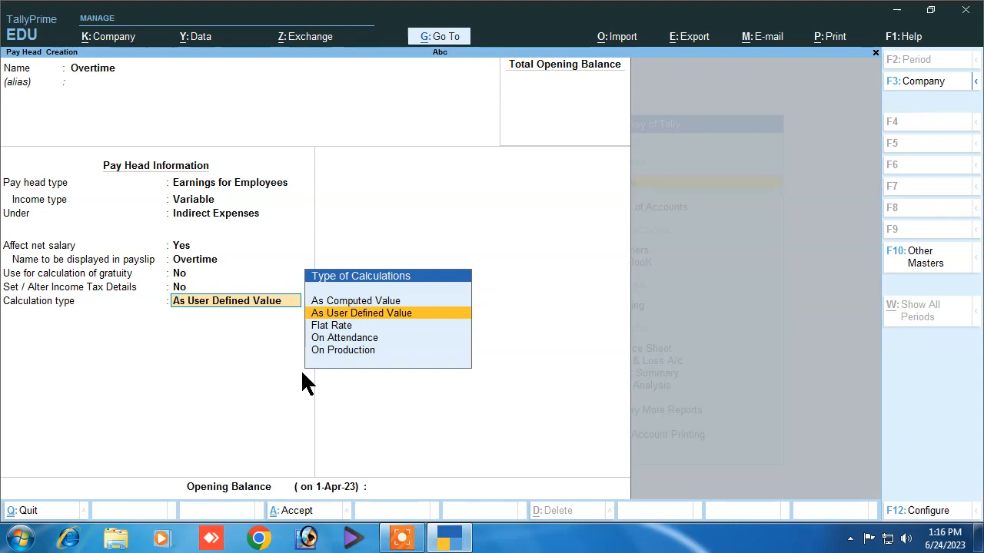
Set the Overtime calculation type to As User Defined Value and save the pay head without an opening balance
key("Return")
key("Return")
key("Return")
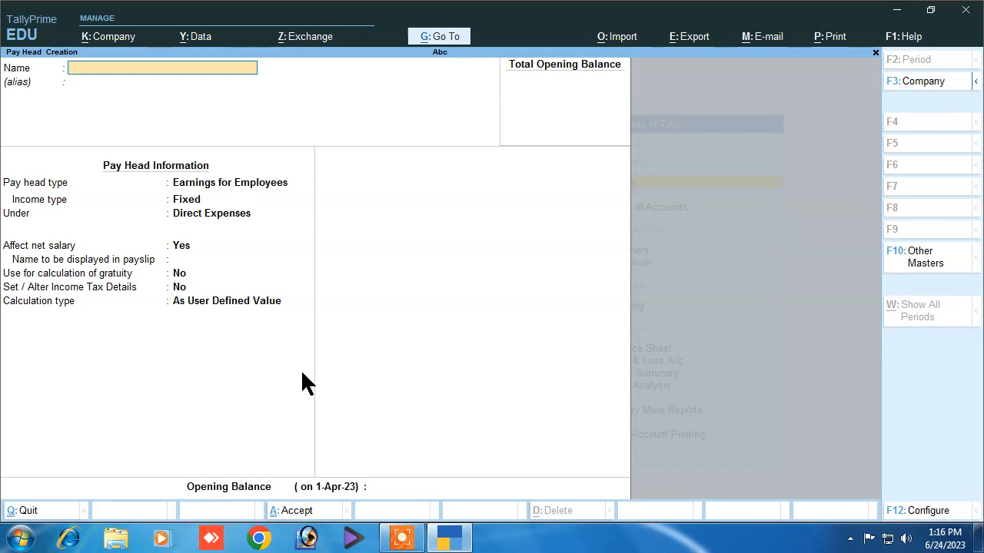
Name the new pay head Pf, without an alias, and set its pay head type to Deductions From Employees
type("P")
key("Return")
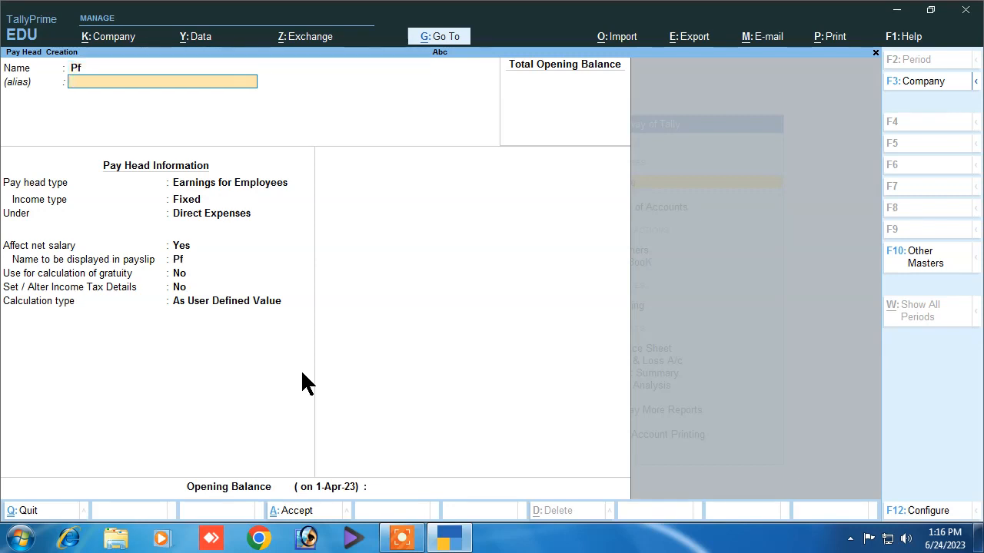
key("Return")
key("Up")
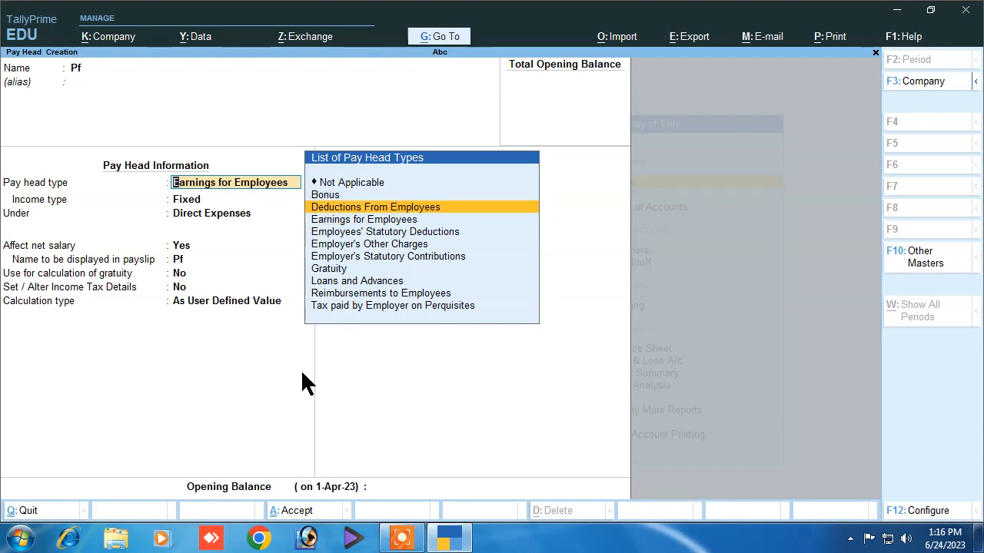
key("Return")
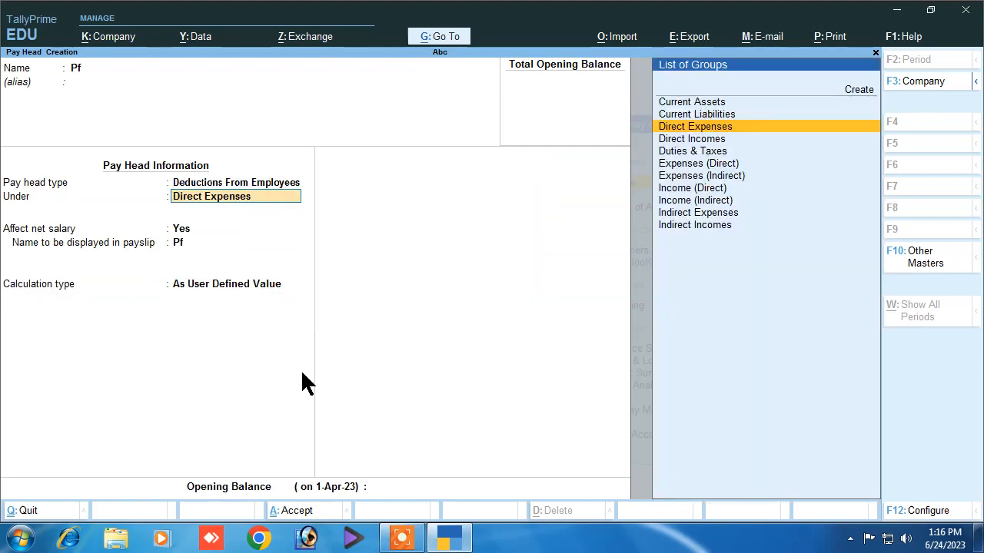
Place Pf under Current Liabilities, affecting net salary, with Pf as the payslip name
key("Up")
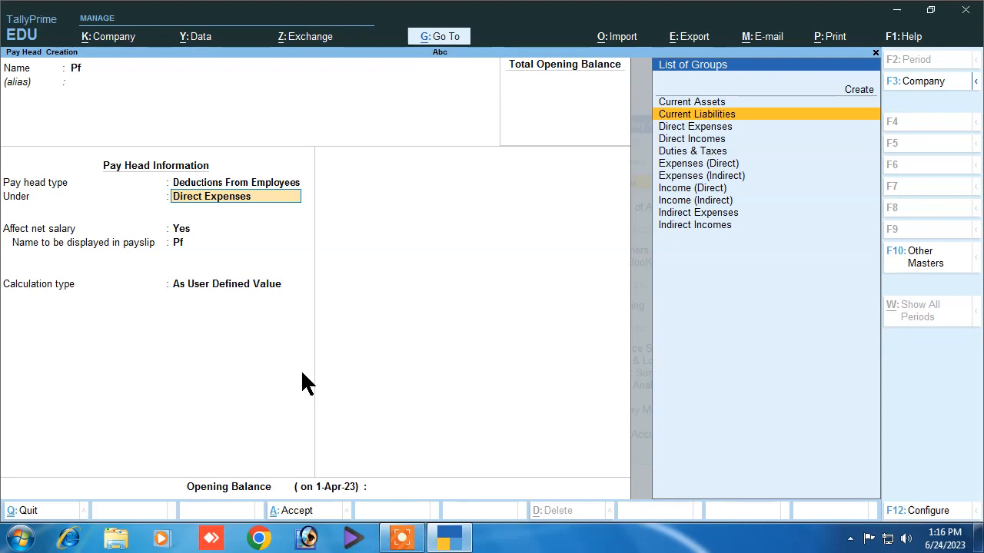
key("Return")
key("Return")
key("Return")
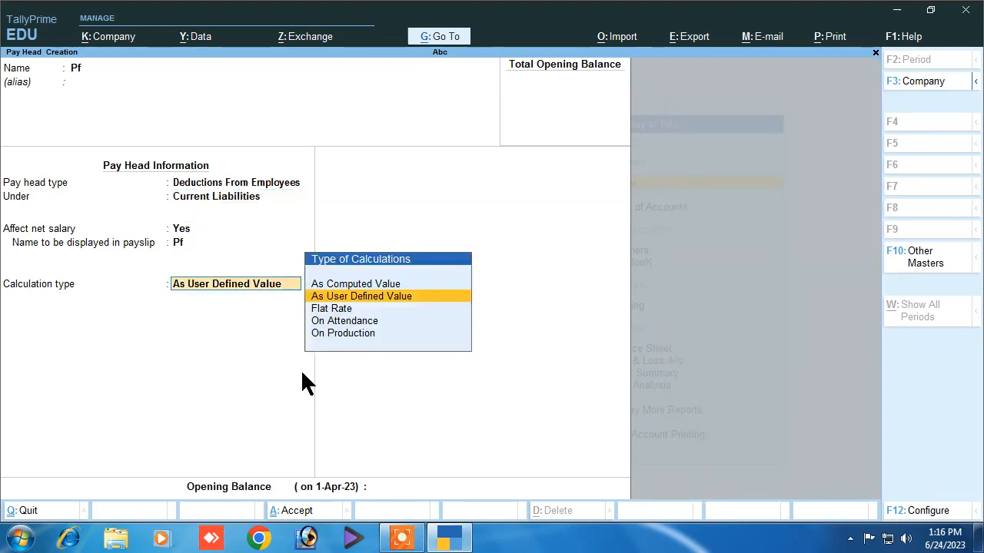
Set the Pf calculation type to As Computed Value with a Months period and Normal Rounding without a limit
key("Up")
key("Return")
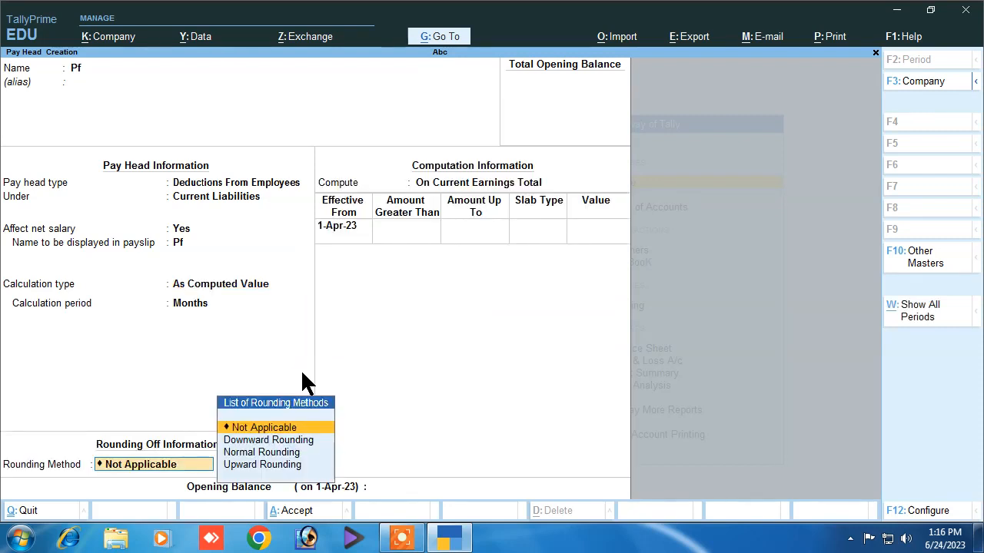
key("Down")
key("Down")
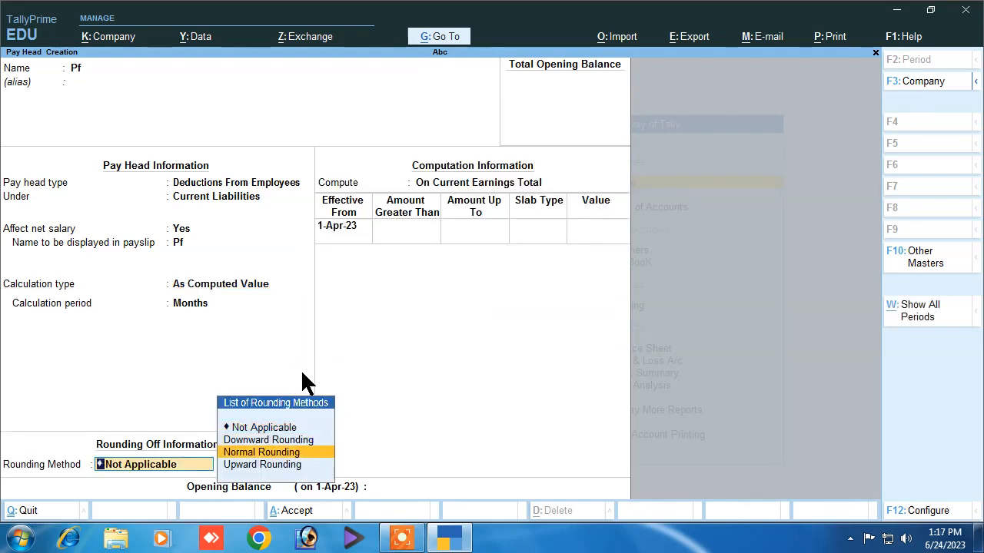
key("Return")
key("Return")
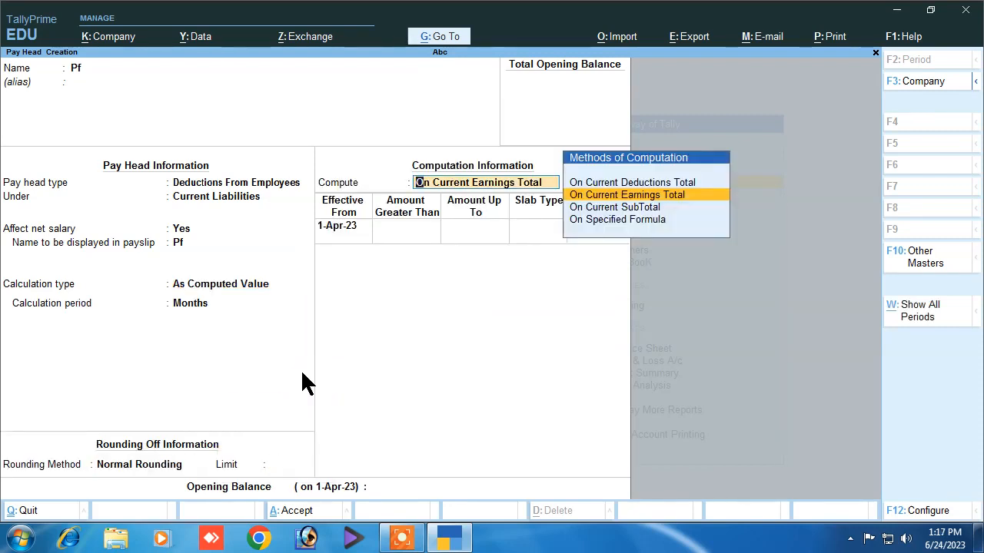
Compute Pf On Specified Formula using the Basic Salary pay head
key("Down")
key("Down")
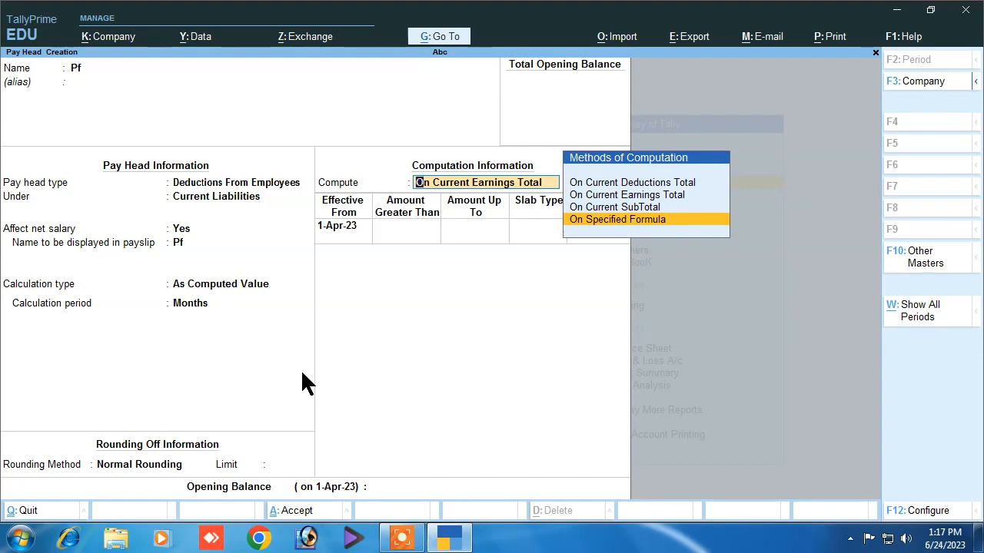
key("Return")
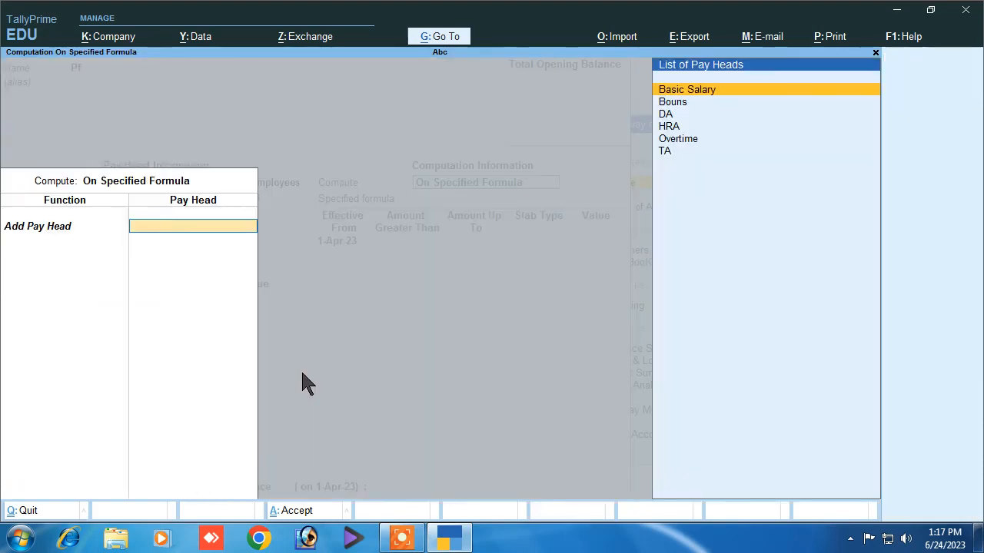
key("Return")
key("Return")
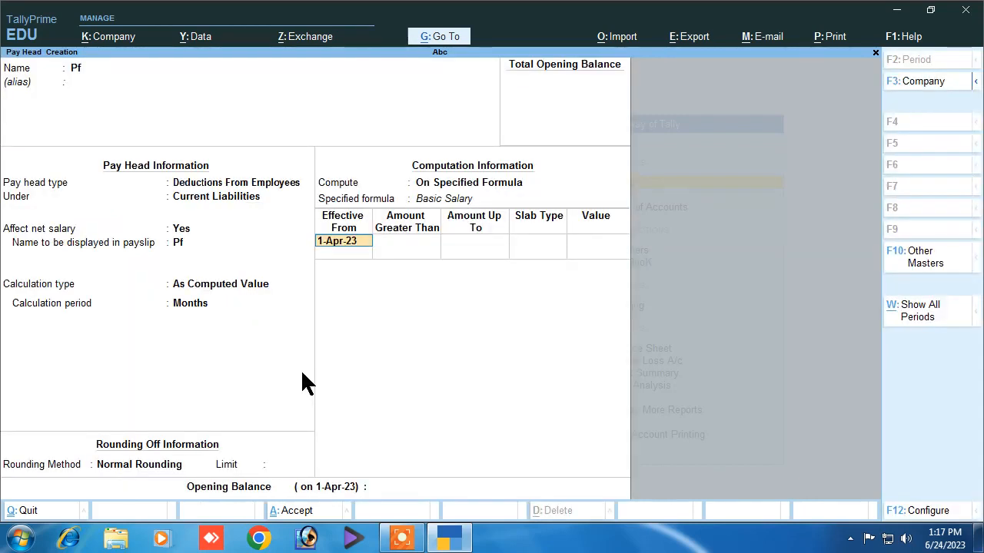
Set the Pf slab effective 1-Apr-23 to Percentage with a value of 12% and save the pay head without an opening balance
key("Return")
key("Return")
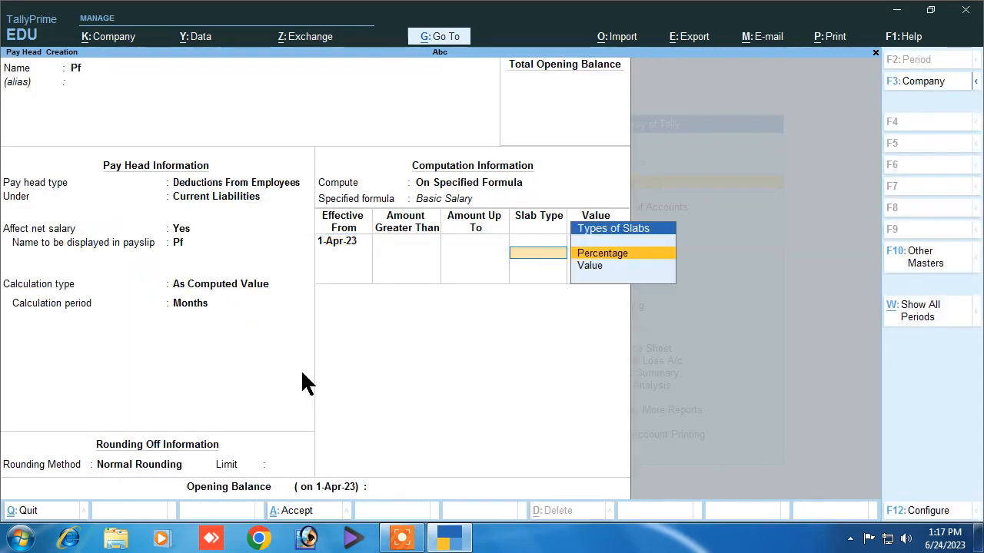
key("Return")
type("12")
key("Return")
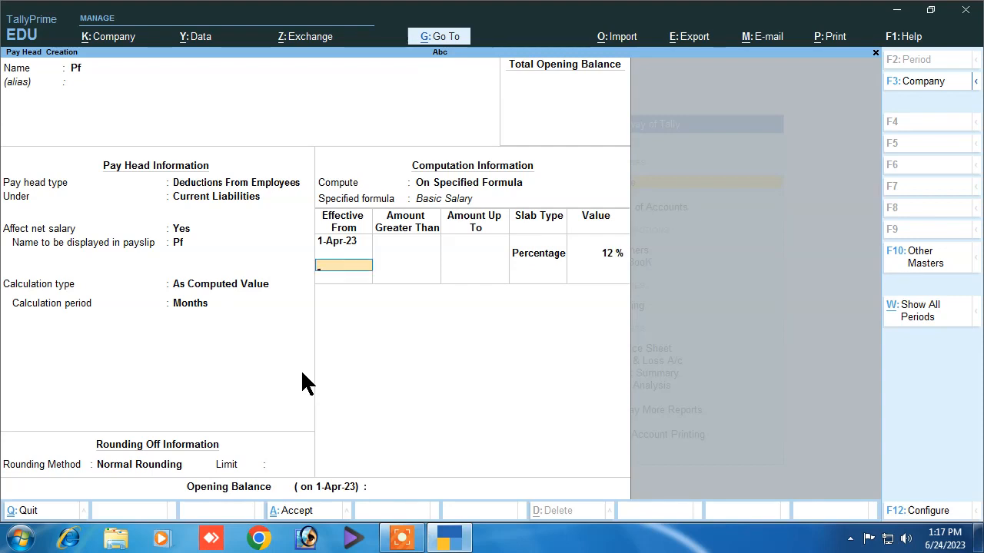
key("Return")
key("Return")
key("Return")
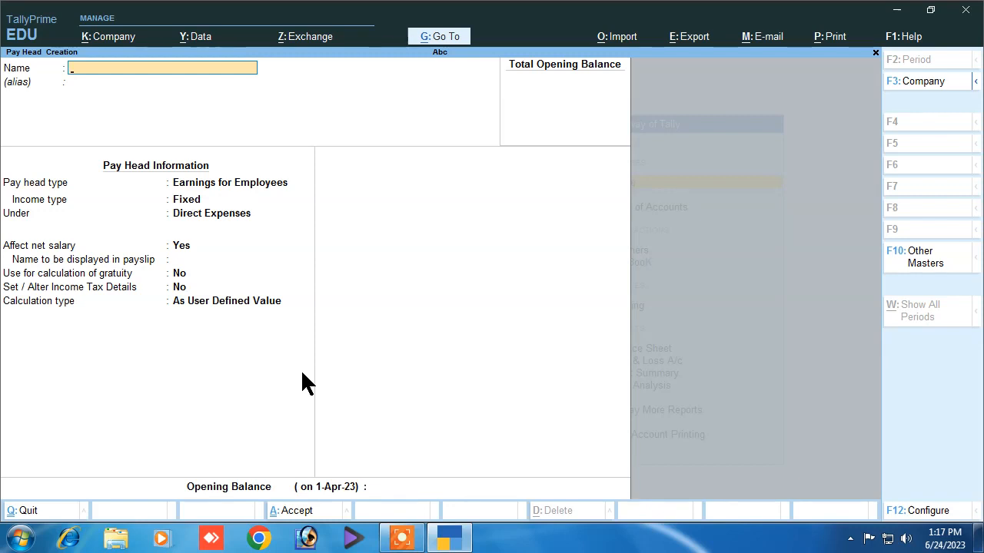
Leave pay head creation and reopen the list of masters for creating a new one
key("Escape")
key("Escape")
key("Return")
Review the payroll master types from Employee Group through Payroll Voucher Type
key("Down")
key("Down")
key("Down")
key("Down")
key("Down")
key("Down")
key("Down")
key("Down")
key("Down")
key("Down")
key("Down")
key("Down")
key("Down")
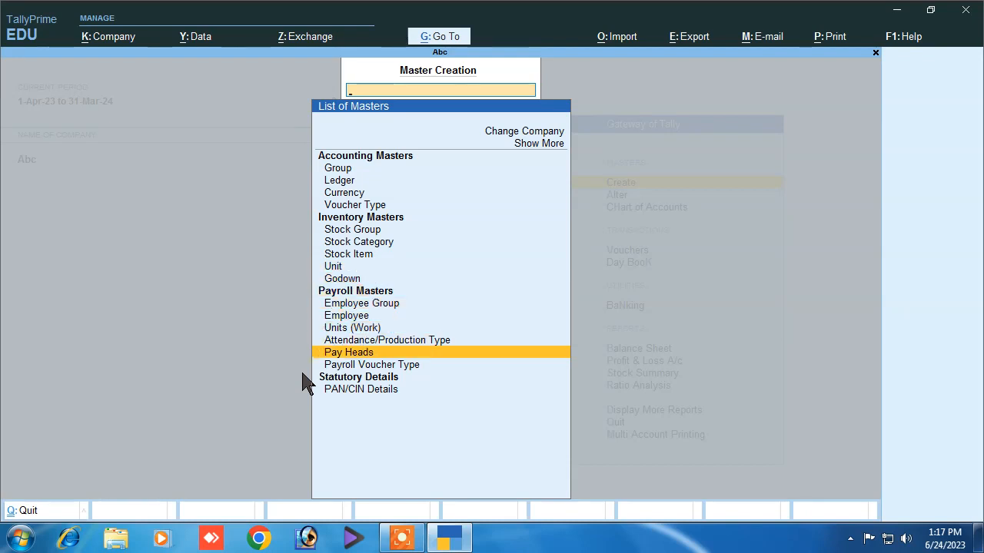
key("Down")
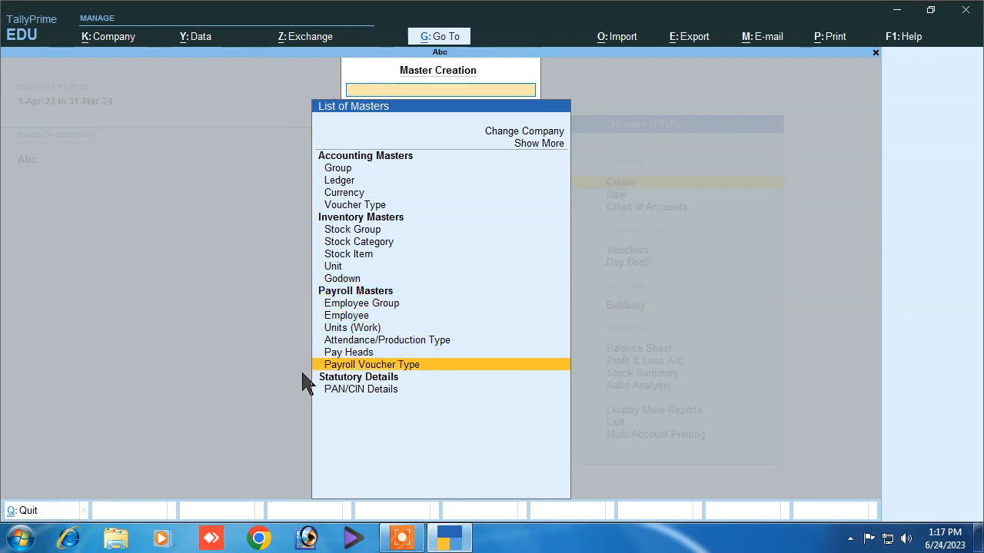
key("Up")
key("Up")
key("Up")
key("Up")
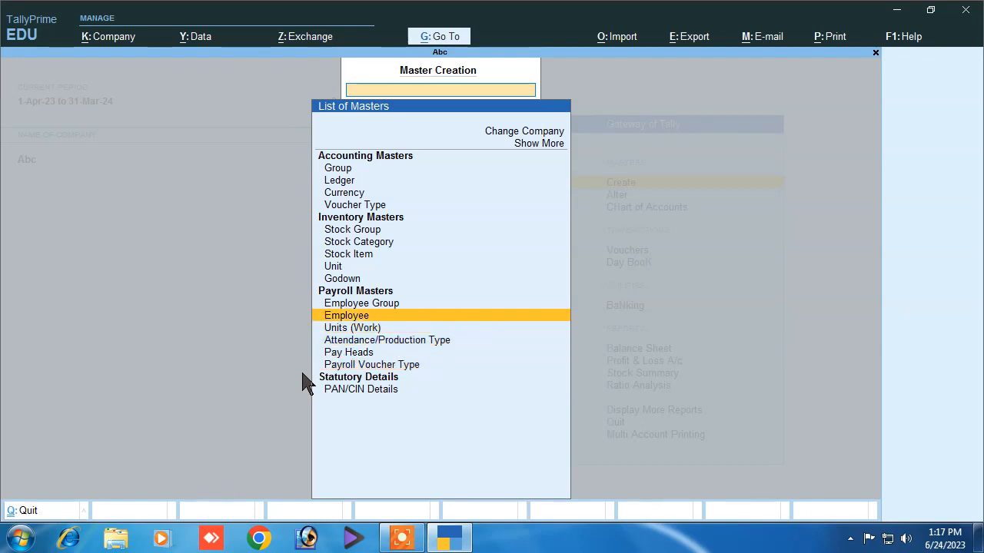
key("Up")
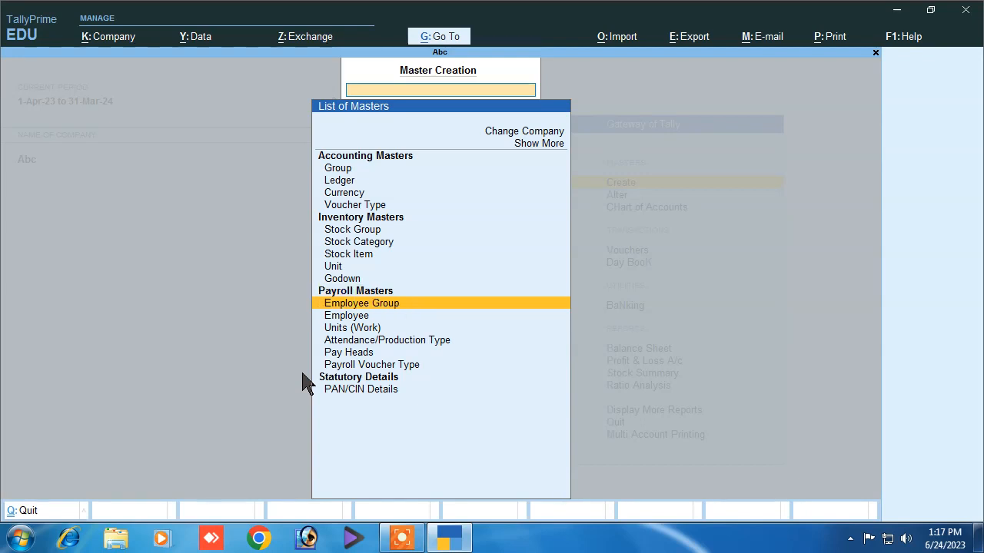
key("Down")
key("Down")
key("Down")
key("Down")
key("Down")
key("Down")
key("Up")
key("Up")
key("Up")
key("Up")
key("Up")
Start a new Employee master, enter the employee's name without an alias, and place it under the Engineer group
key("Up")
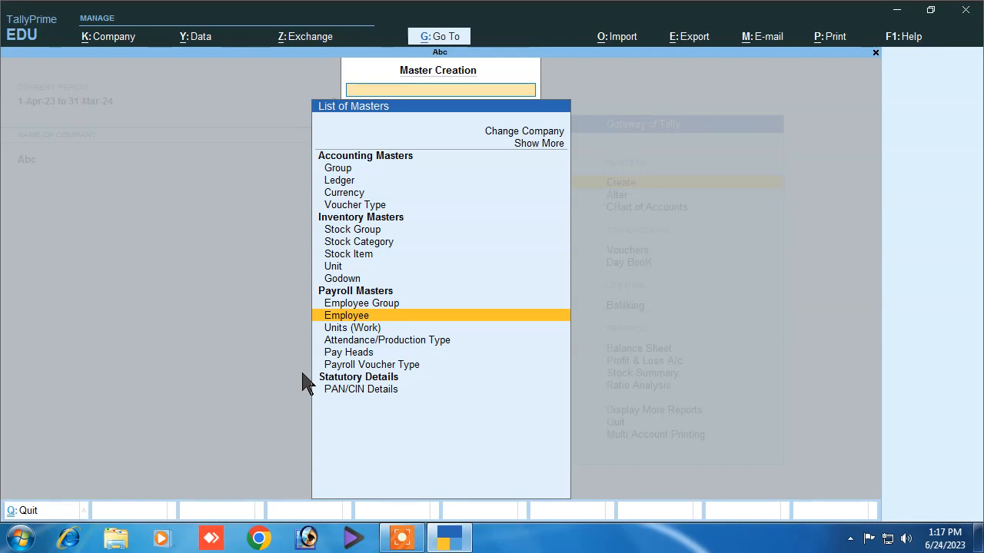
key("Return")
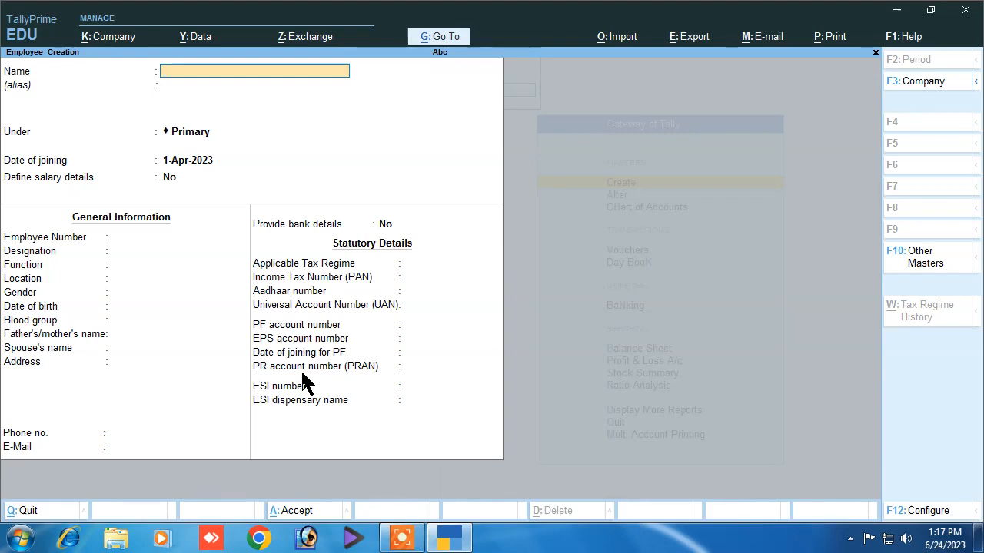
type("Mr Rahui")
key("BackSpace")
type("l")
key("Return")
type("R")
key("Down")
key("Down")
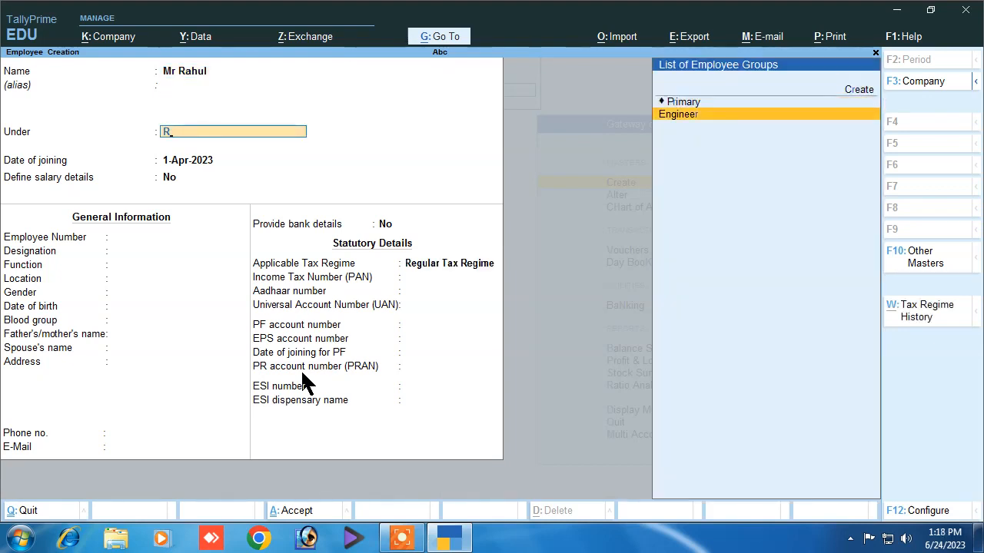
key("Return")
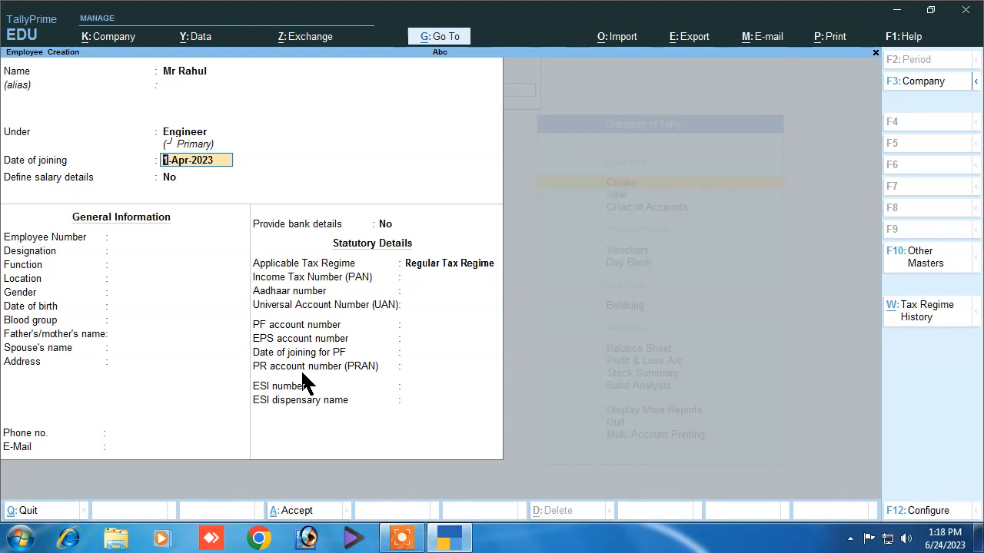
Accept joining date 1-Apr-2023, enable salary details, and enter Basic Salary at a rate of 40,000 effective 1-Apr-23
key("Return")
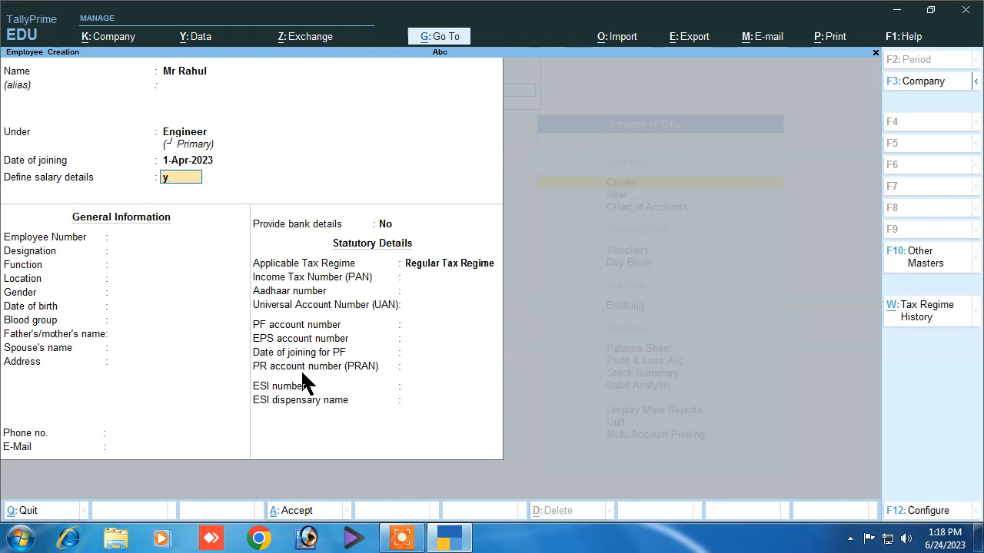
key("Return")
key("Down")
key("Return")
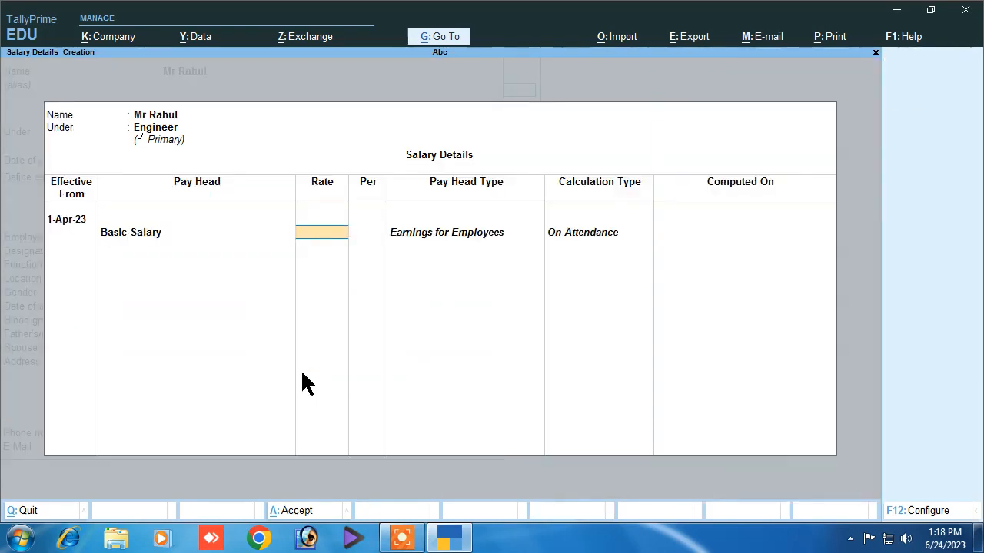
type("40,000")
key("Return")
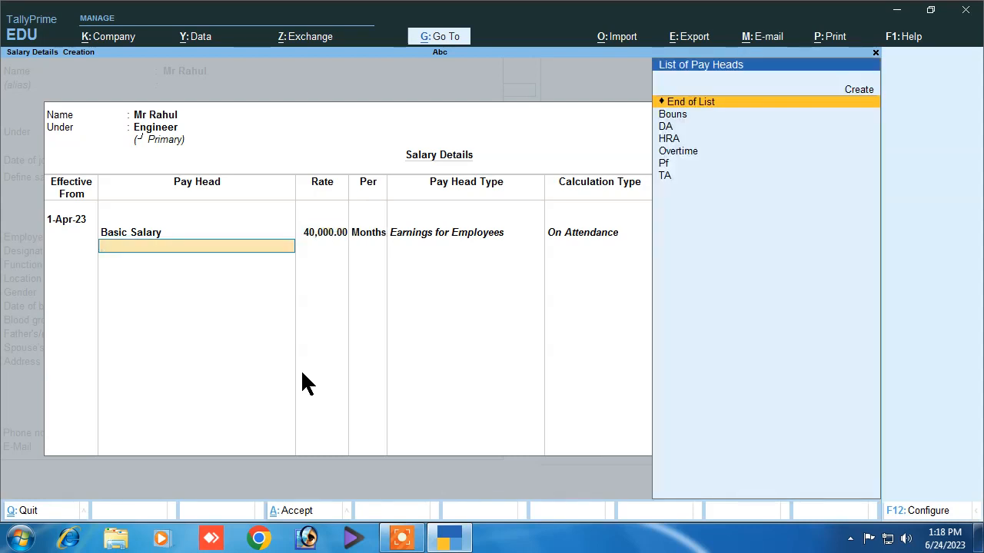
Add the pay heads DA, Bouns, HRA and TA to the employee's salary details
key("Down")
key("Down")
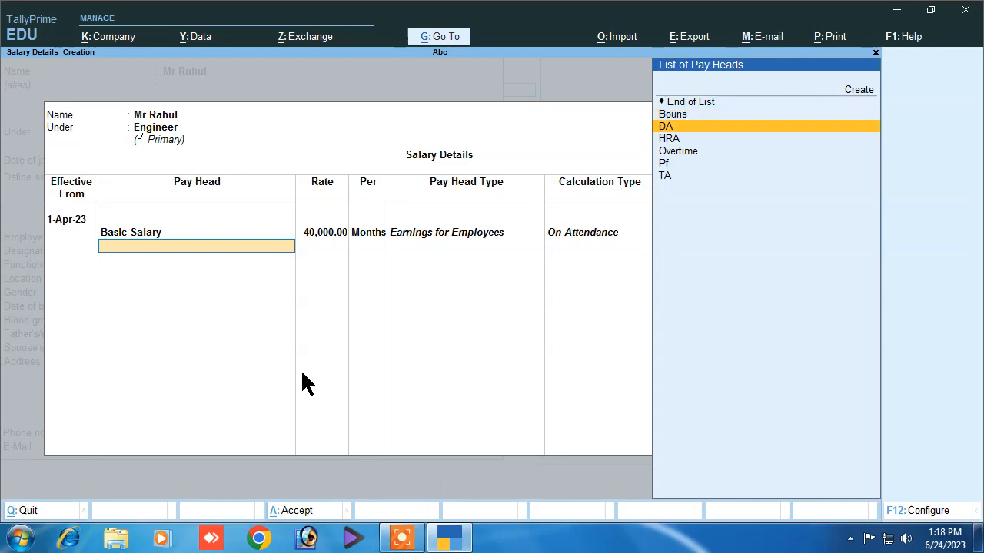
key("Return")
key("Down")
key("Down")
key("Up")
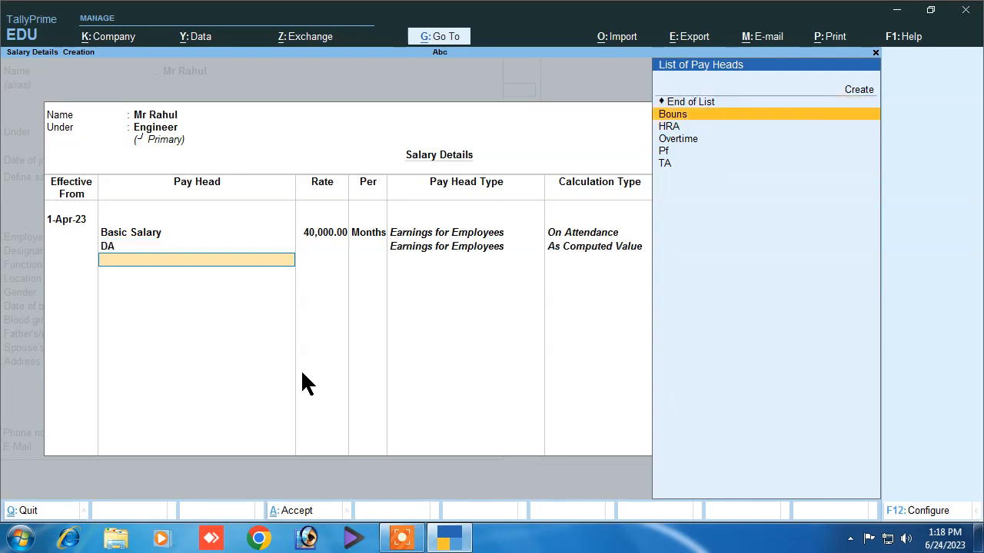
key("Return")
key("Down")
key("Return")
key("Down")
key("Down")
key("Return")
Add the pay heads Overtime and Pf to the employee's salary details
key("Up")
key("Up")
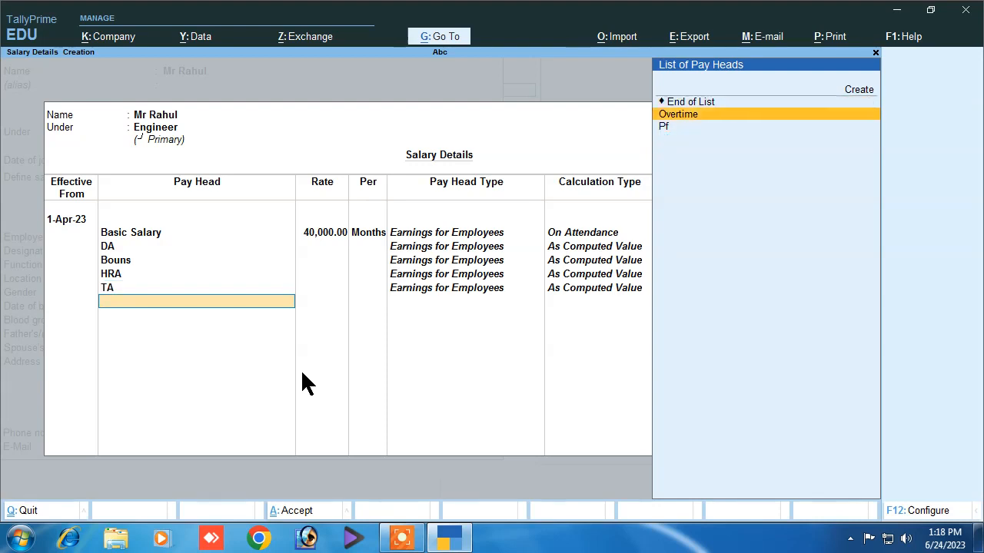
key("Return")
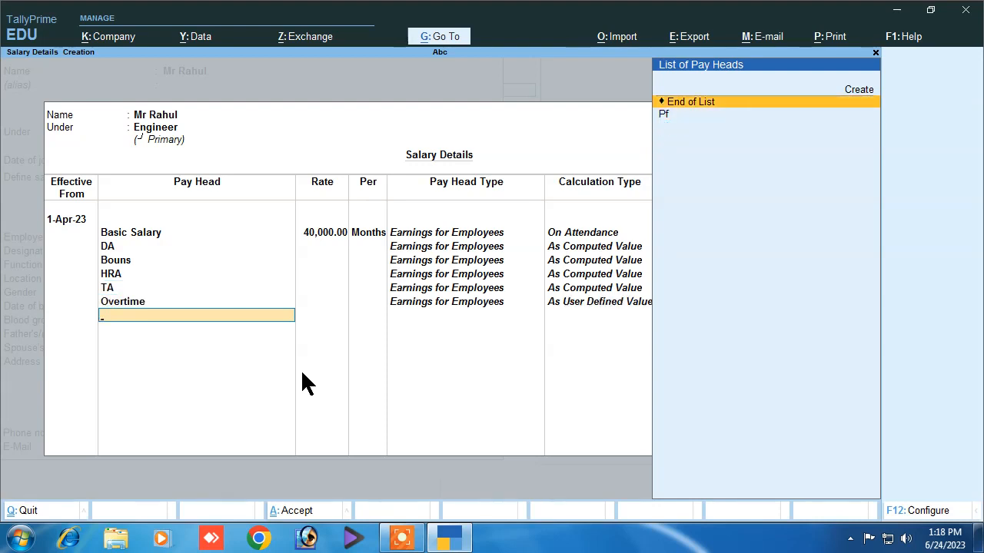
key("Down")
key("Return")
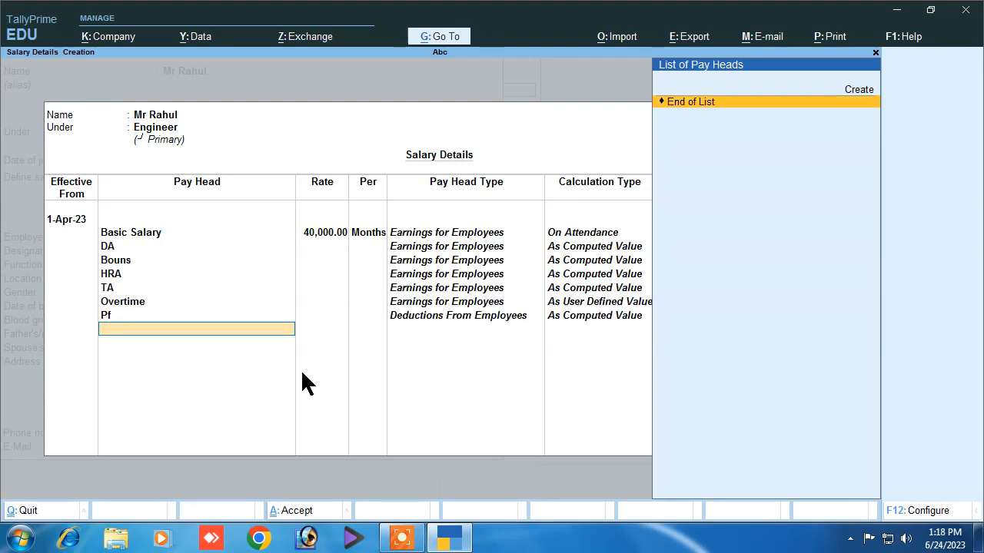
Open the Overtime pay head for alteration from its row in the salary details, keeping its name
key("Up")
key("Up")
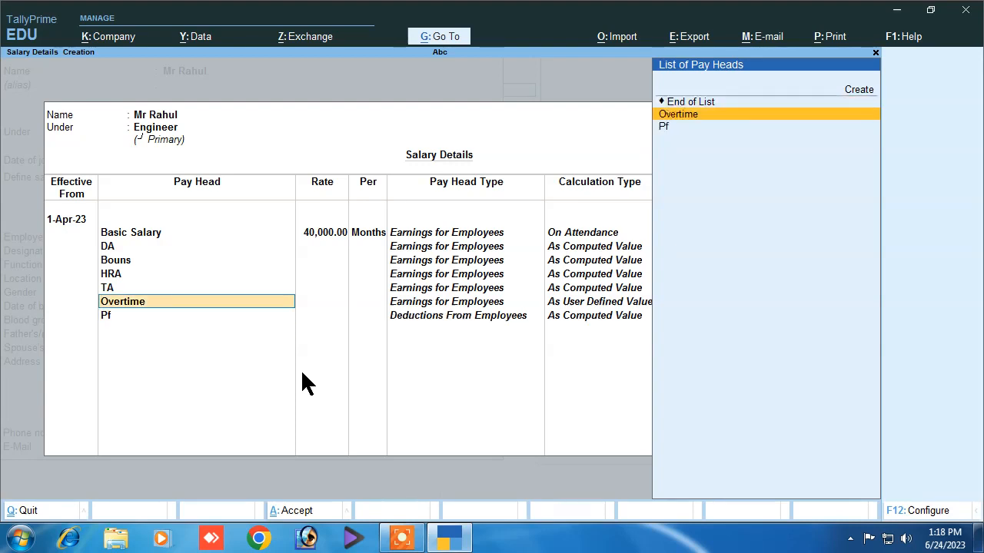
key("ctrl+Return")
key("Return")
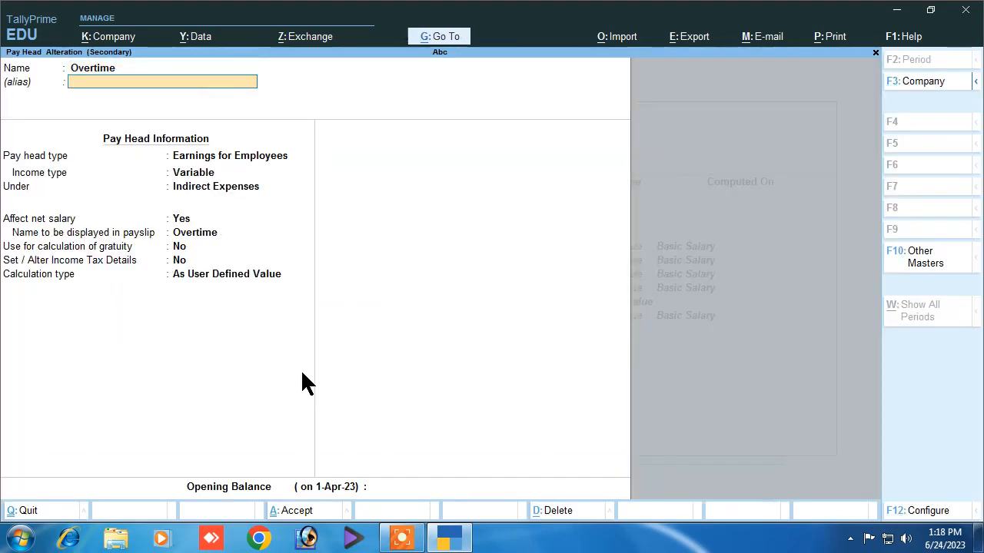
Try Flat Rate as the calculation type of the Overtime pay head, keeping its other pay head information
key("Return")
key("BackSpace")
key("Return")
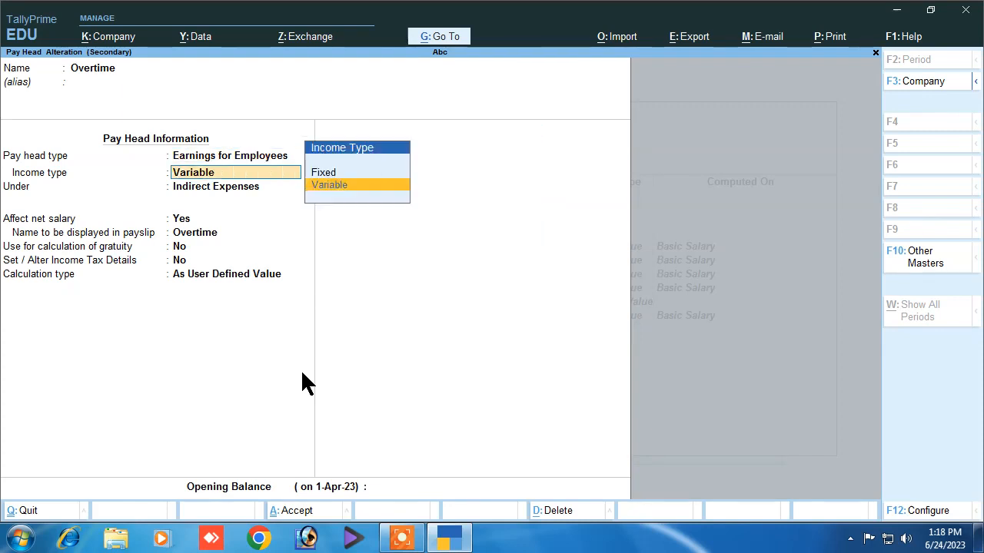
key("Return")
key("Return")
key("Return")
key("Return")
key("Return")
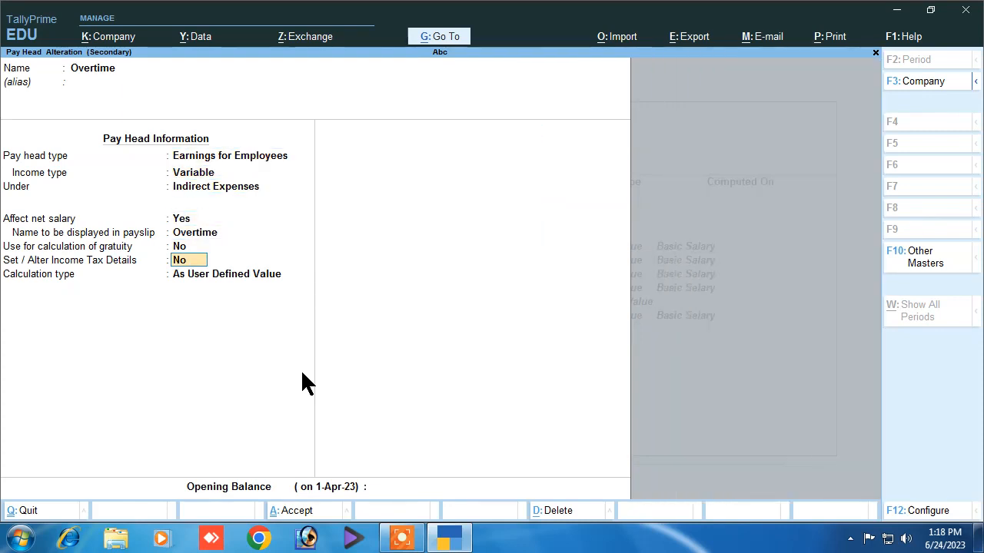
key("Return")
key("Down")
key("Down")
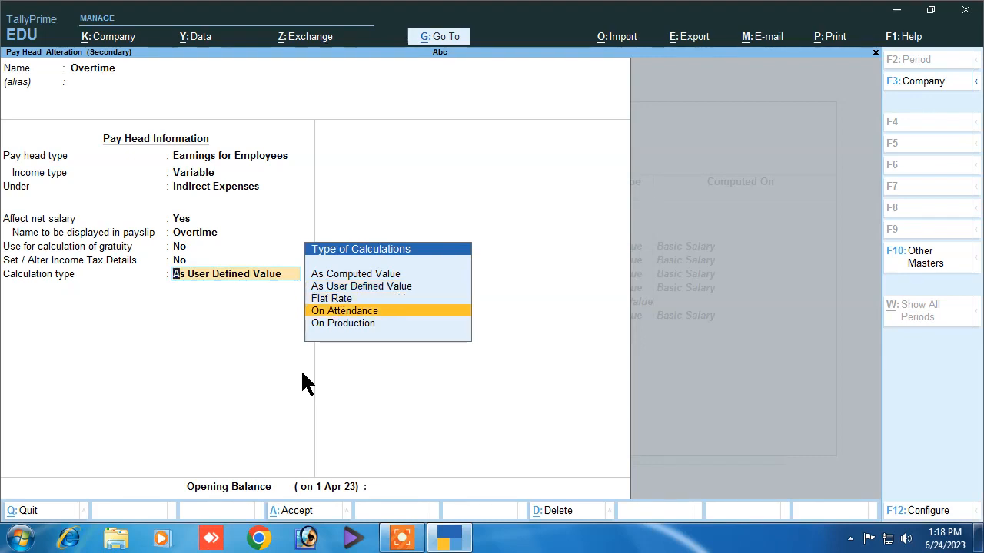
key("Up")
key("Up")
key("Up")
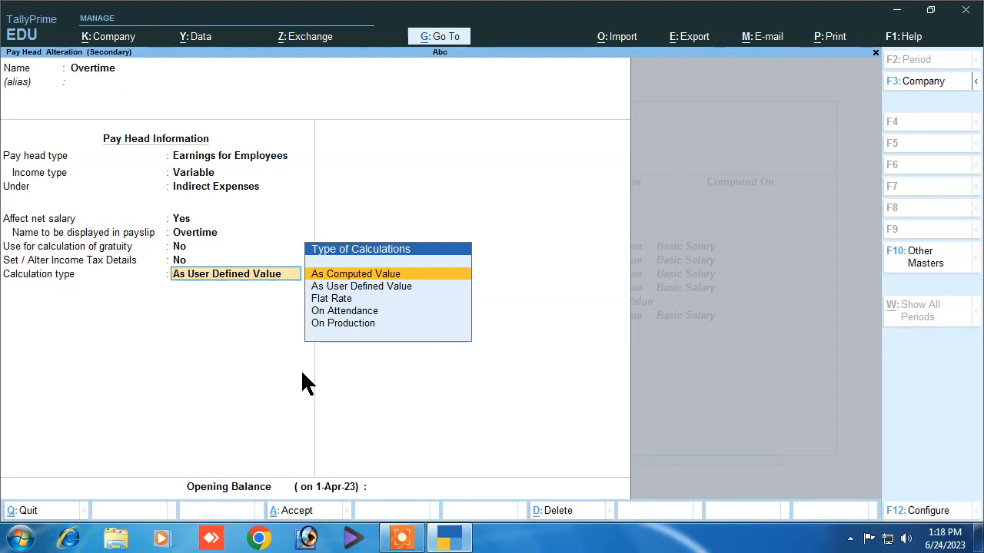
key("Down")
key("Down")
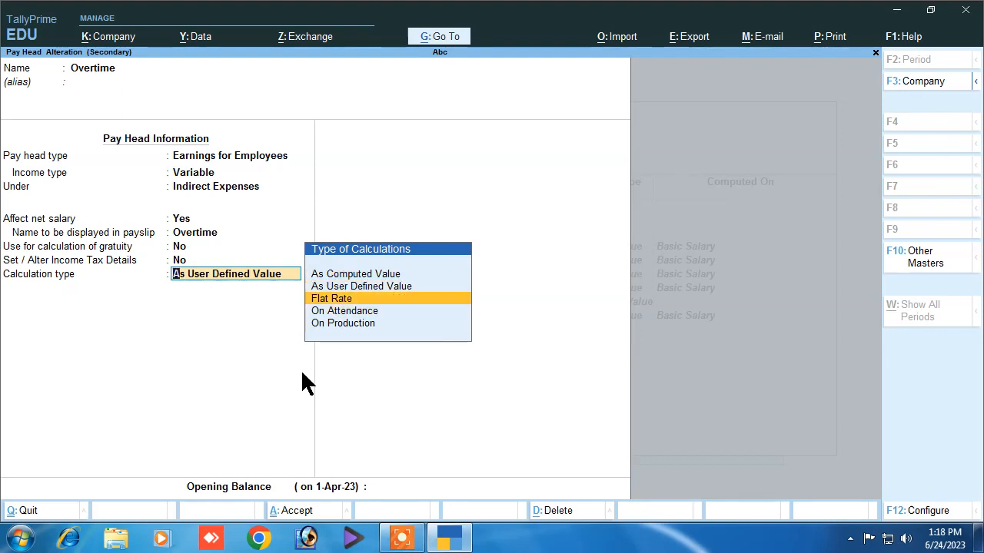
key("Return")
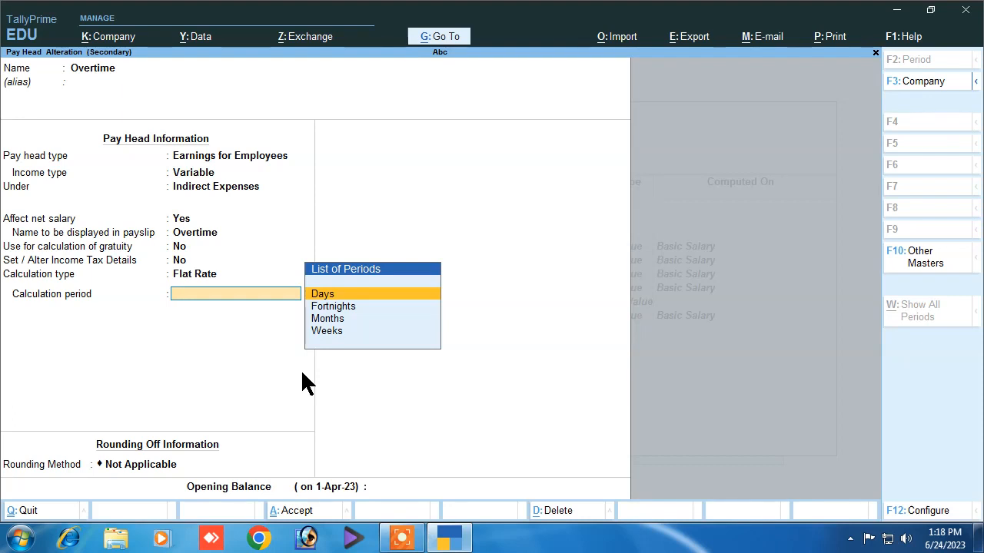
Set the Overtime pay head's calculation type to On Production with Overtime as the production type
key("BackSpace")
key("Down")
key("Down")
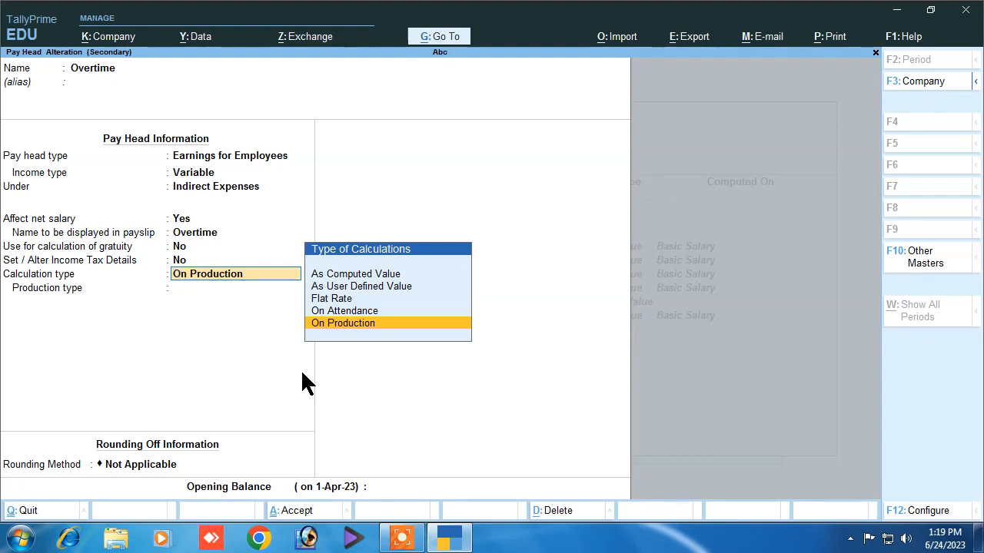
key("Up")
key("Up")
key("Up")
key("Down")
key("Down")
key("Down")
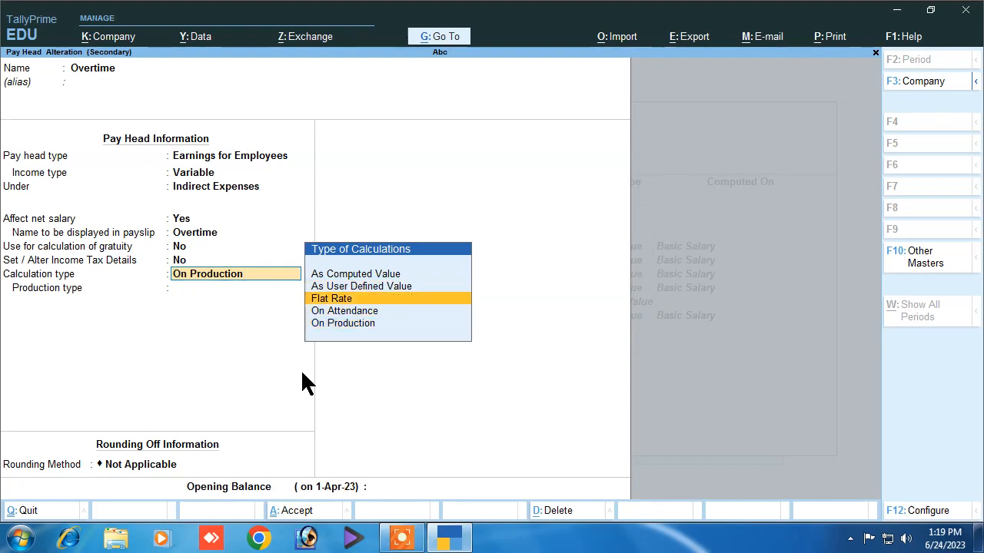
key("Return")
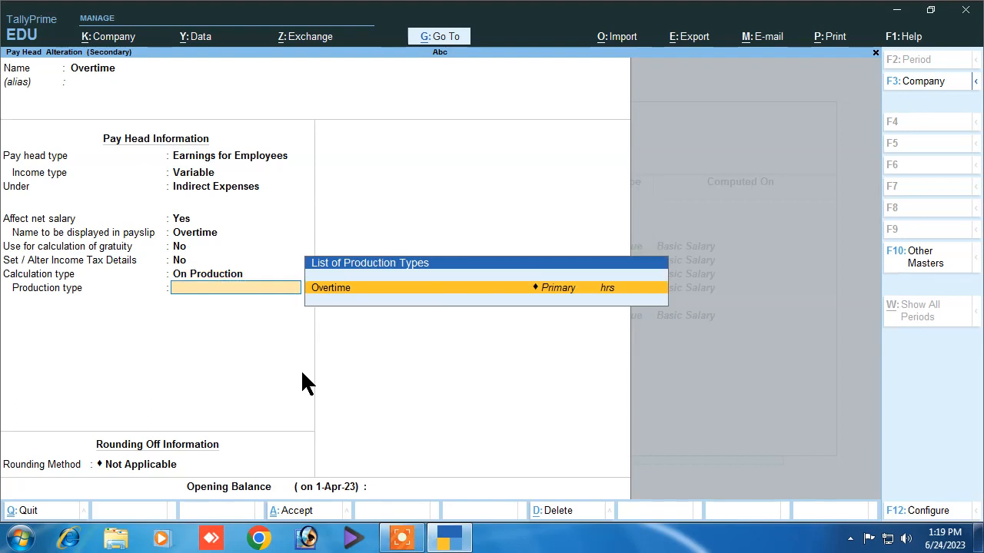
key("Return")
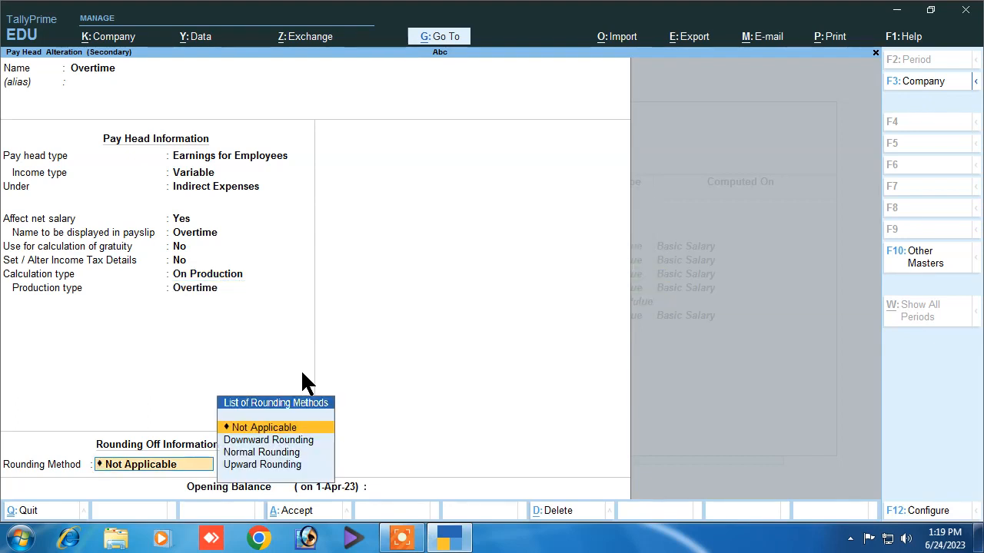
Set the Overtime pay head's rounding method to Normal Rounding and save the alteration
key("Down")
key("Down")
key("Down")
key("Up")
key("Return")
key("Return")
key("Return")
key("Return")
key("BackSpace")
key("Return")
key("BackSpace")
key("Return")
key("BackSpace")
key("Return")
key("BackSpace")
key("Return")
key("BackSpace")
key("Return")
key("BackSpace")
key("Return")
key("BackSpace")
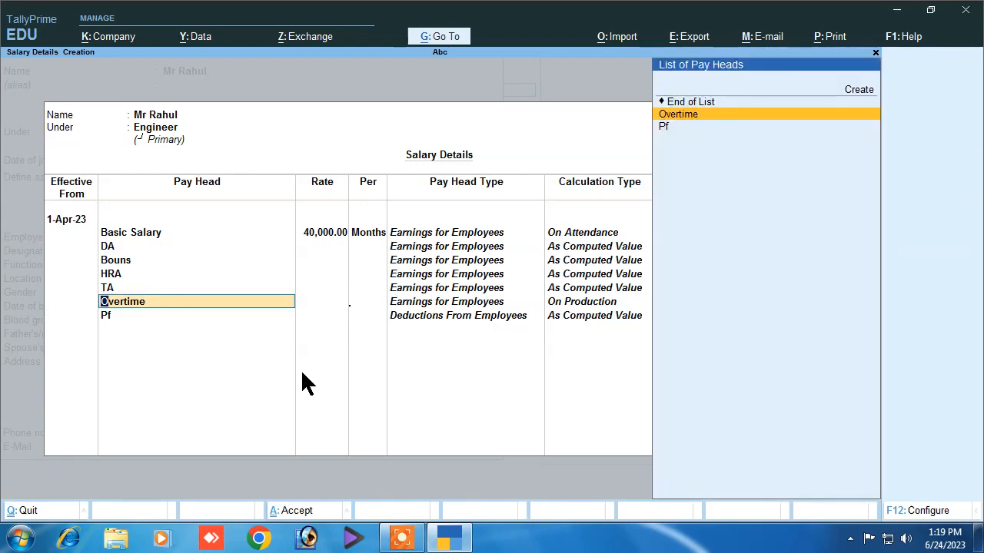
Reopen the Overtime pay head from its salary details row, keep all its settings and save it again
key("ctrl+Return")
key("Return")
key("Return")
key("Return")
key("Return")
key("Return")
key("Return")
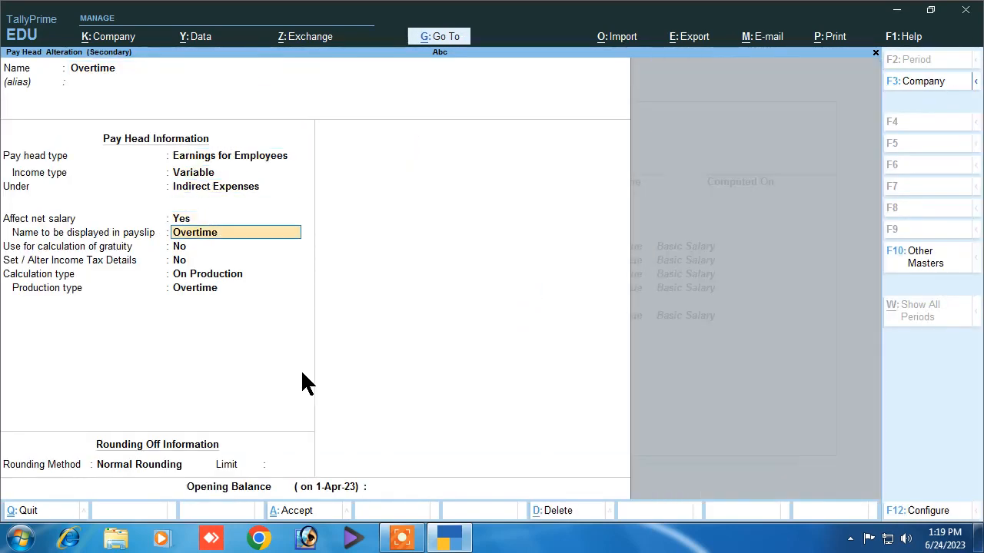
key("Return")
key("Return")
key("Return")
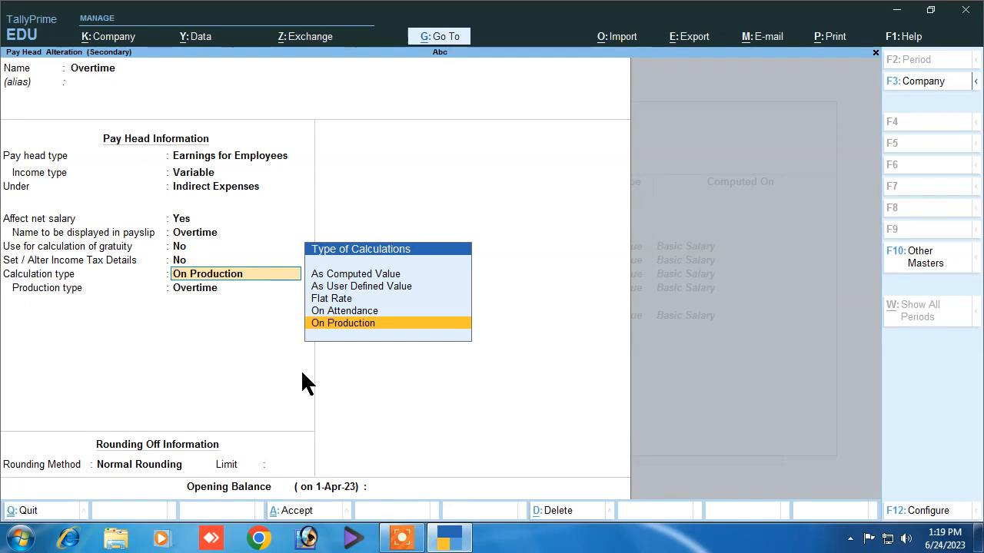
key("Return")
key("Return")
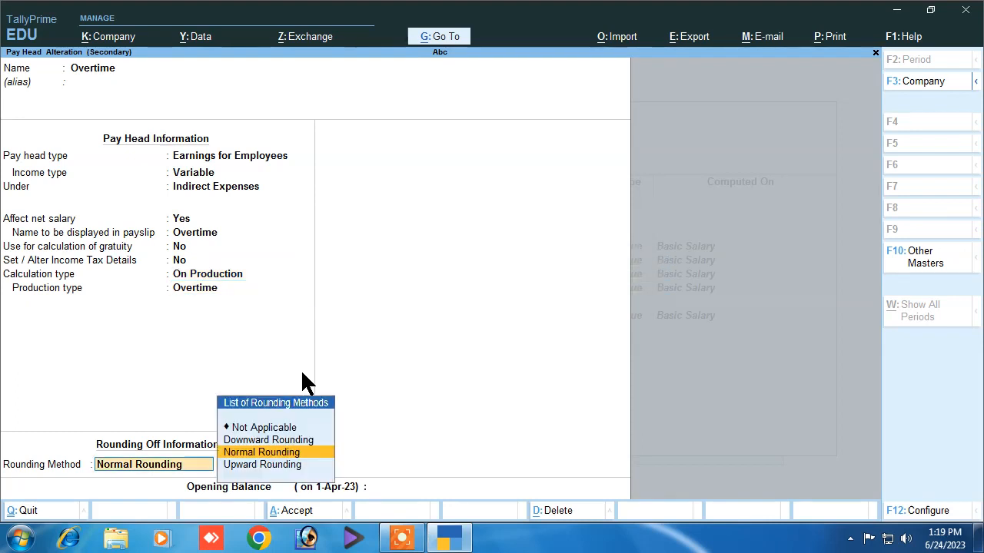
key("Return")
key("Return")
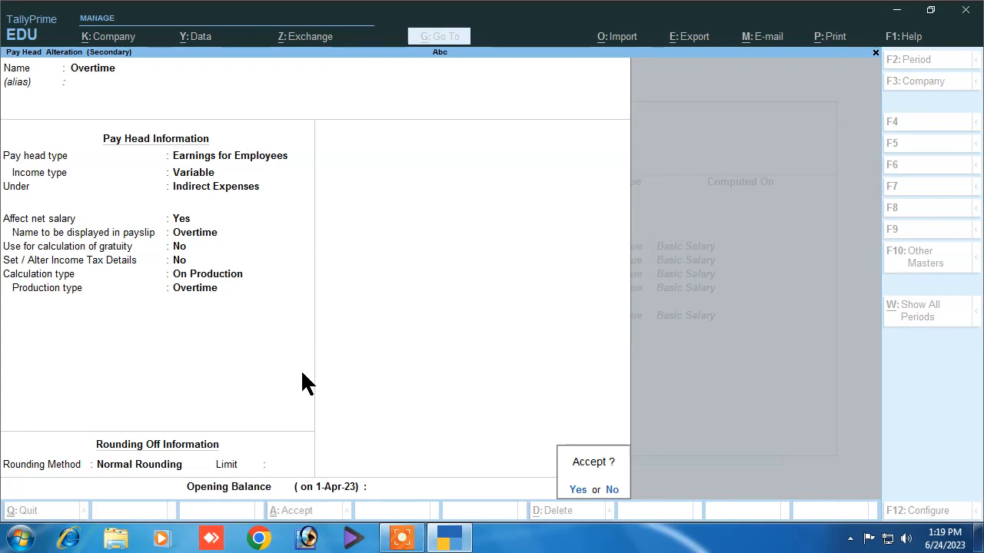
key("Return")
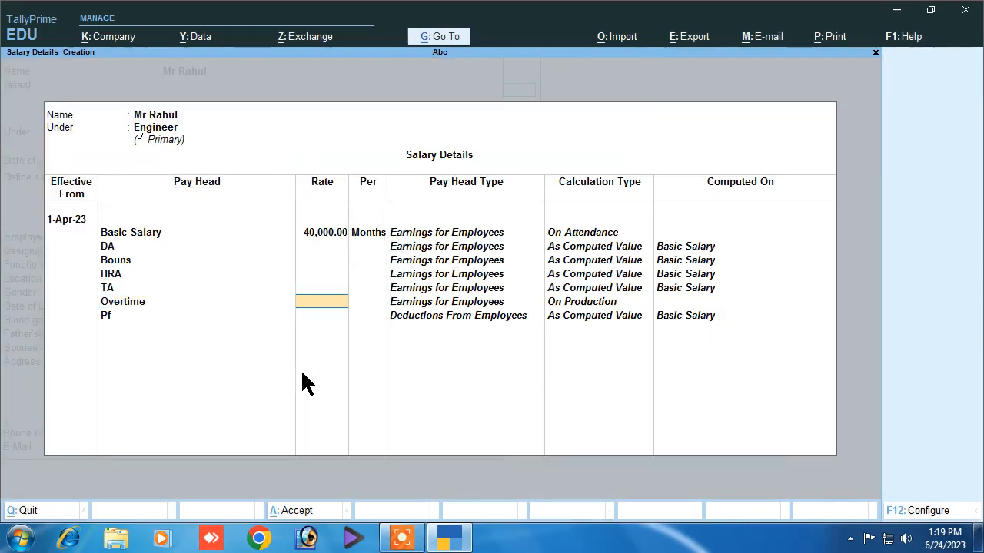
Enter an Overtime rate of 40 per hour, keep the Pf row and save the employee's salary details
type("40.")
key("Return")
key("Return")
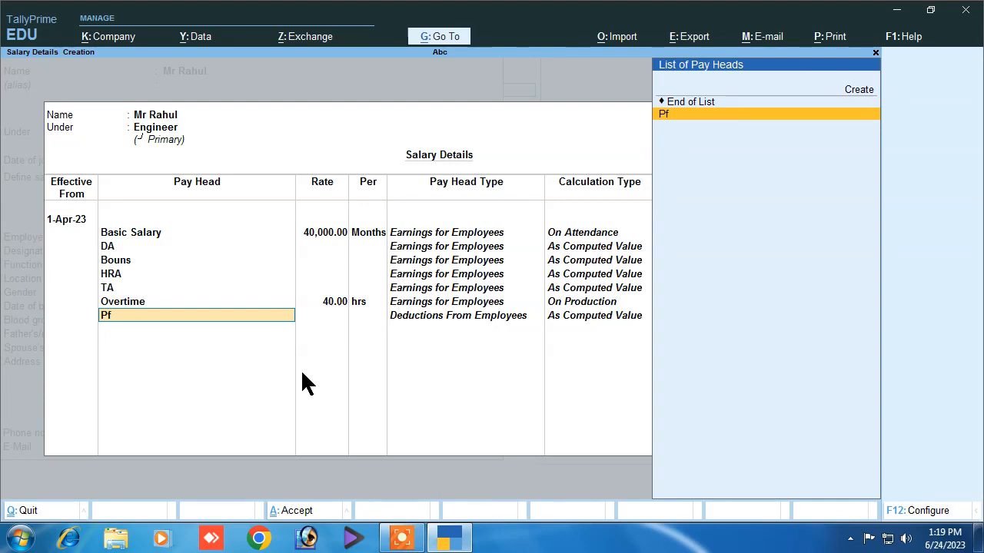
key("Return")
key("Return")
key("Return")
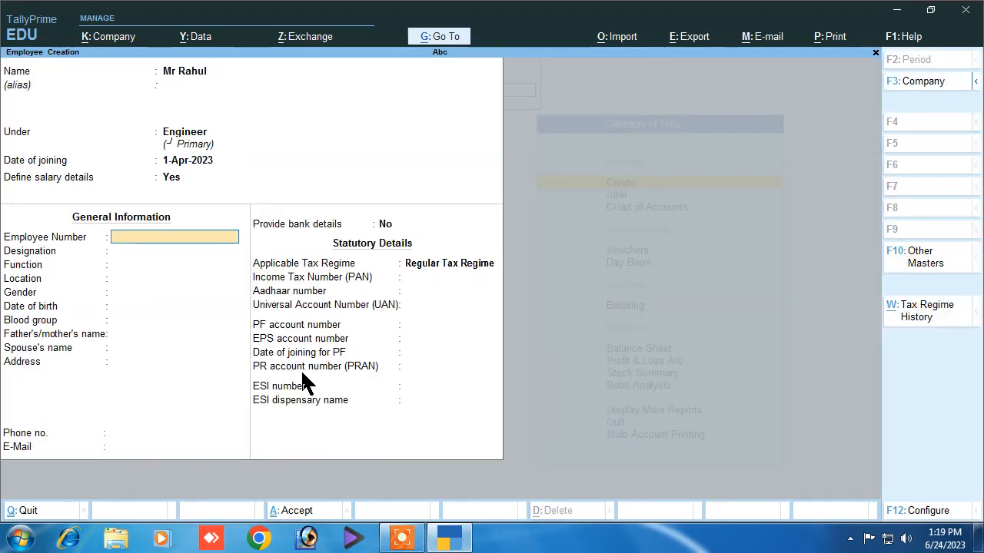
Fill in the employee number, enter 5465 as the designation and set the gender to Male
type("454")
key("Return")
type("5465")
key("Return")
key("Return")
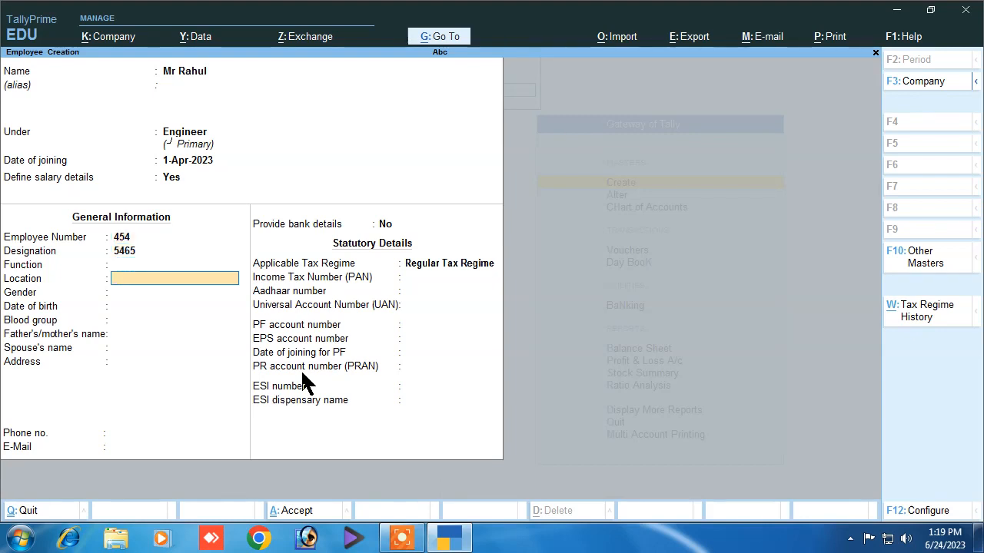
key("Return")
key("Down")
key("Down")
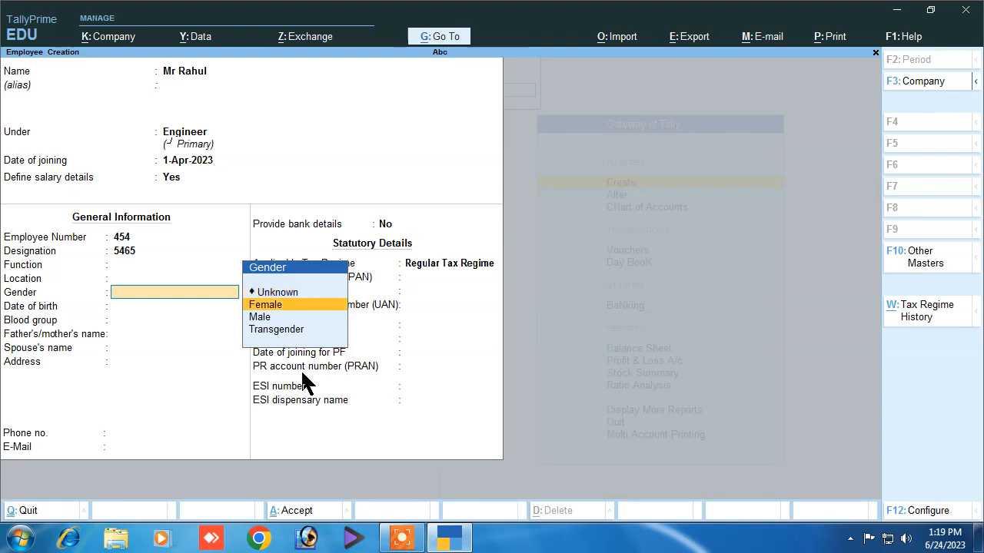
key("Return")
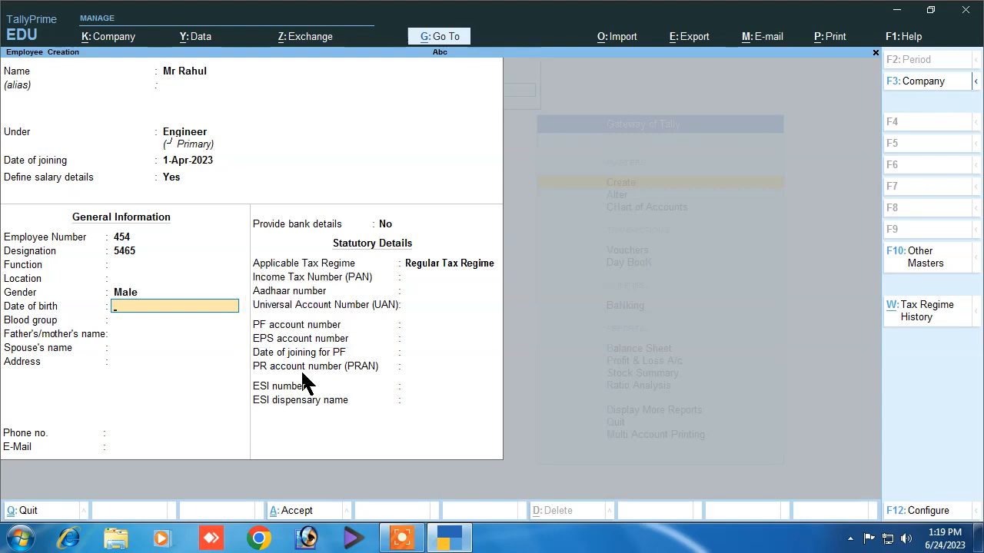
Leave the remaining general information blank with blood group Unknown, and keep bank details at No and the Regular Tax Regime
key("Return")
key("Return")
key("Return")
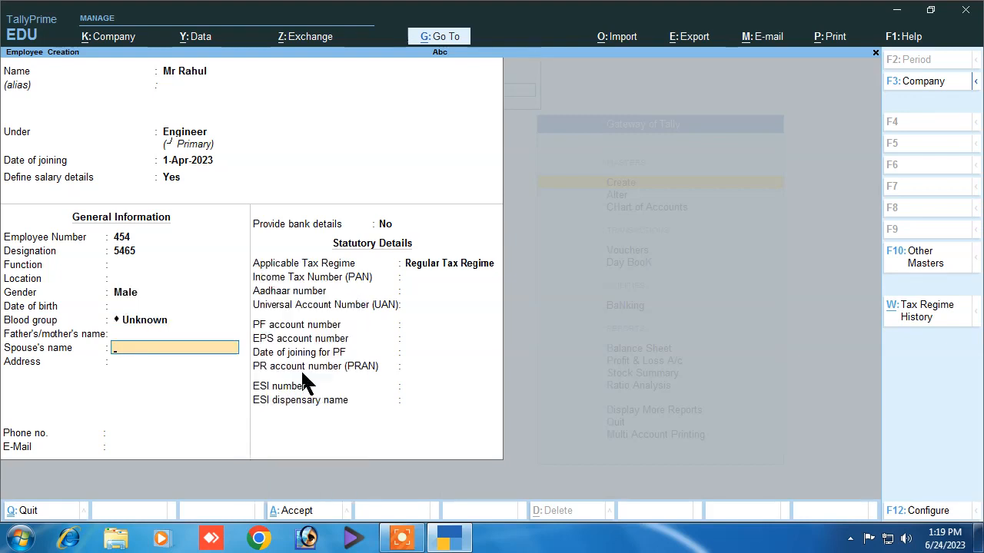
key("Return")
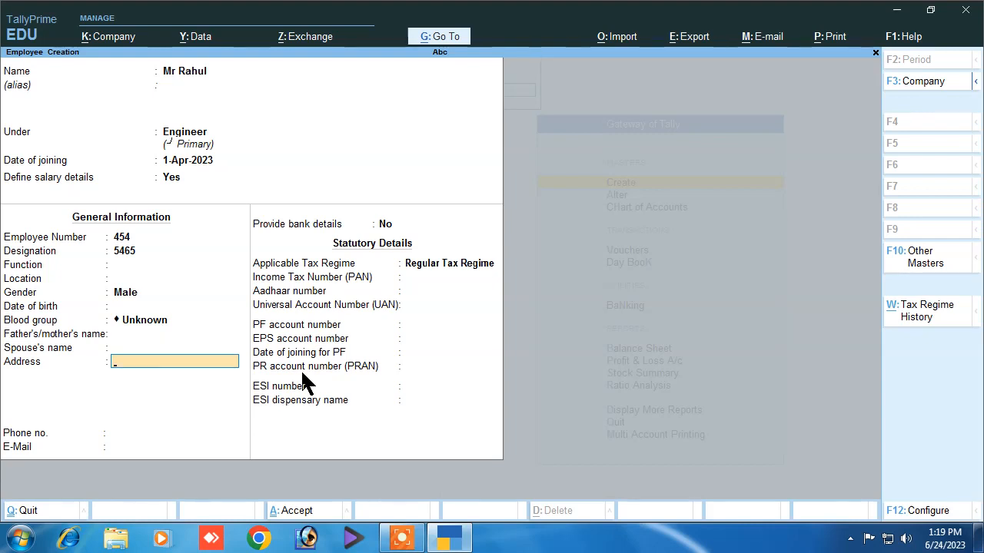
key("Return")
key("Return")
key("Return")
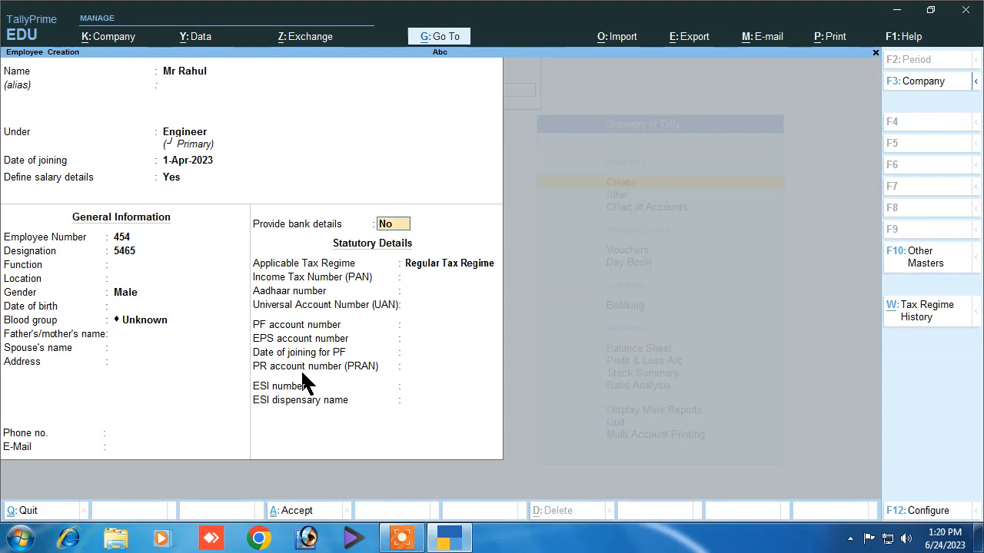
key("Return")
key("Return")
Try to enter an income tax number (PAN) for the employee and clear the entry
type("GF5H44")
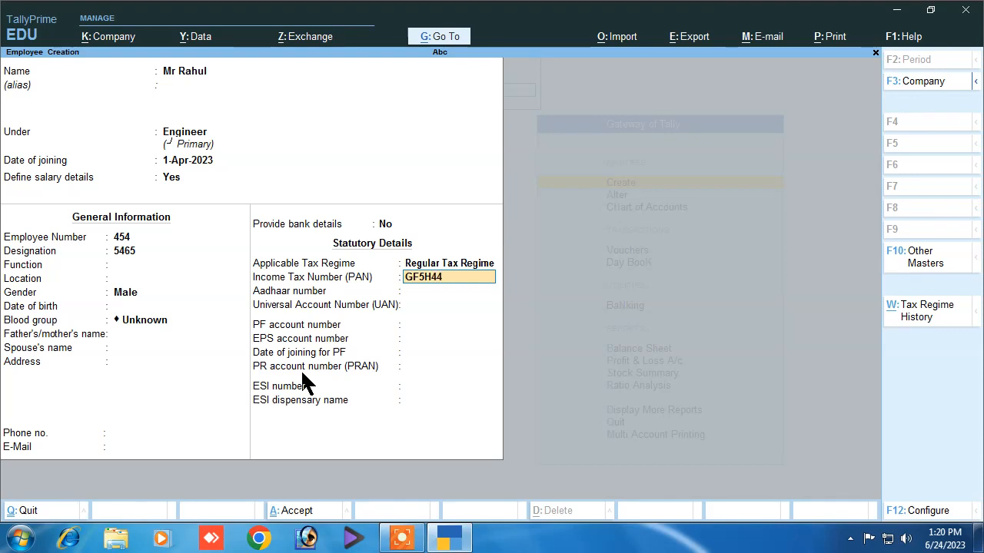
key("Return")
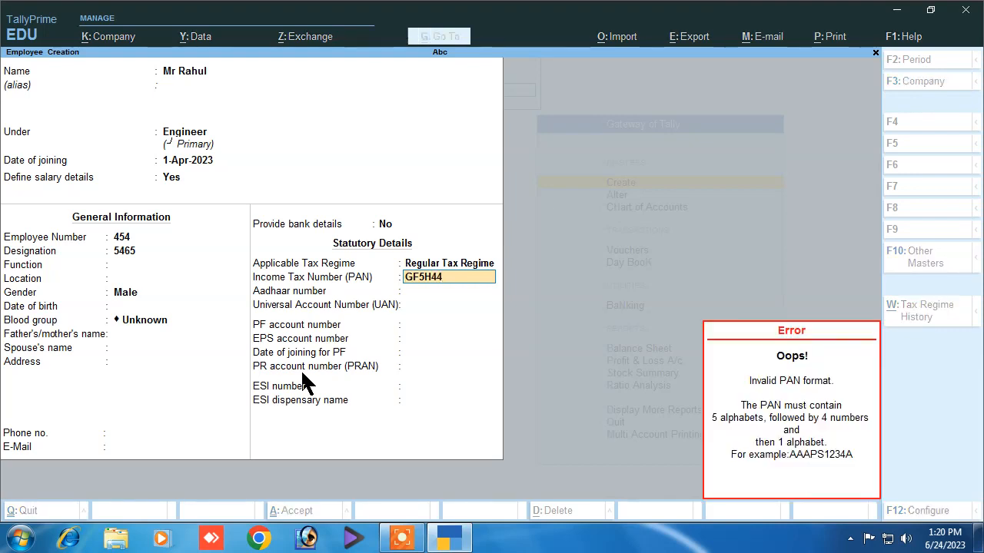
key("Delete")
key("Delete")
key("Delete")
key("Delete")
key("Delete")
key("Delete")
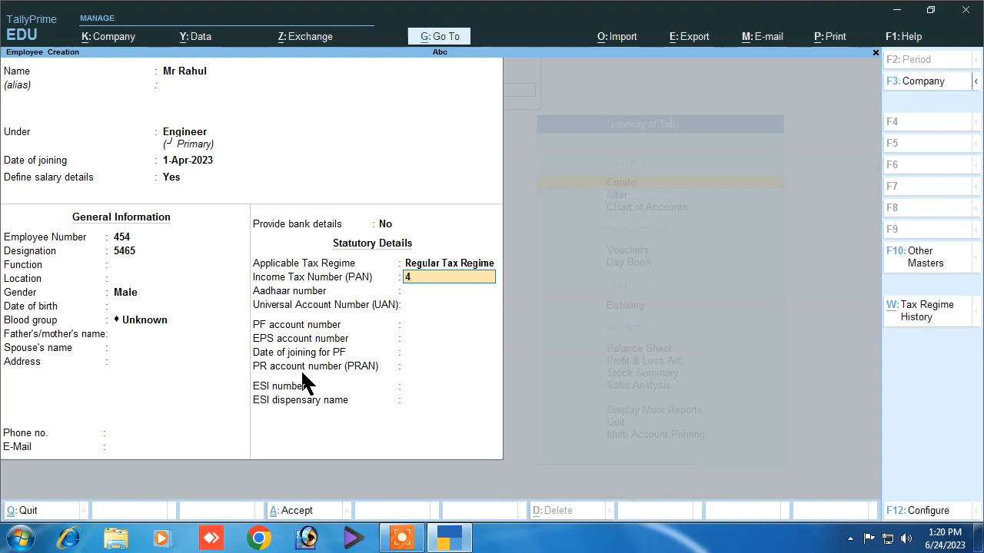
Leave the employee's PAN, Aadhaar, PF and ESI details blank and save the employee
key("Return")
key("Return")
key("Return")
key("Return")
key("Return")
key("Return")
key("Return")
key("Return")
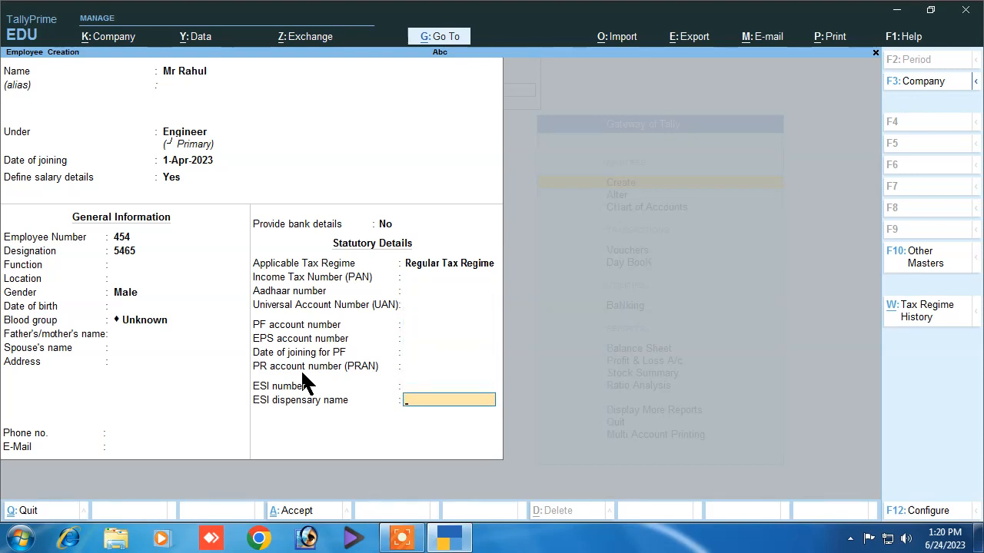
key("Up")
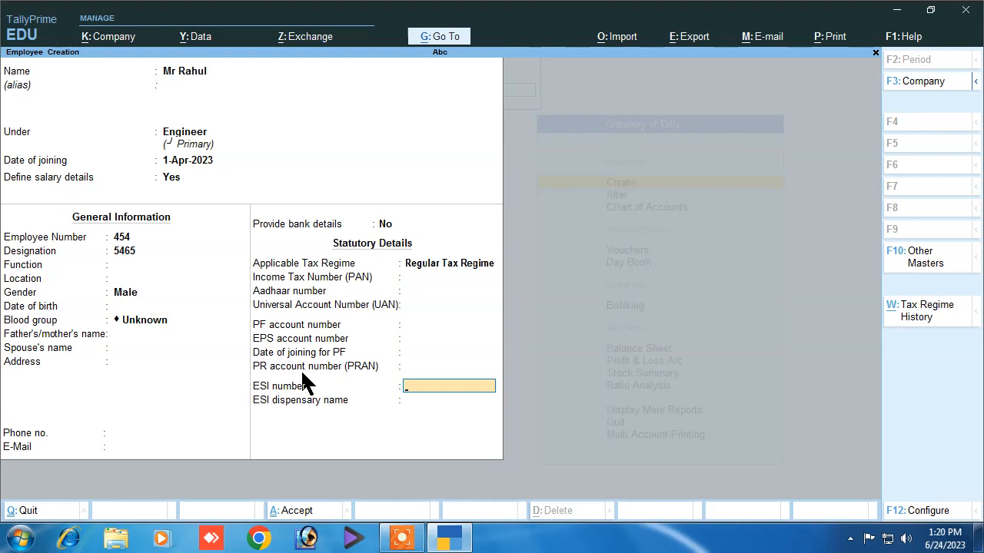
key("Return")
key("Return")
key("y")
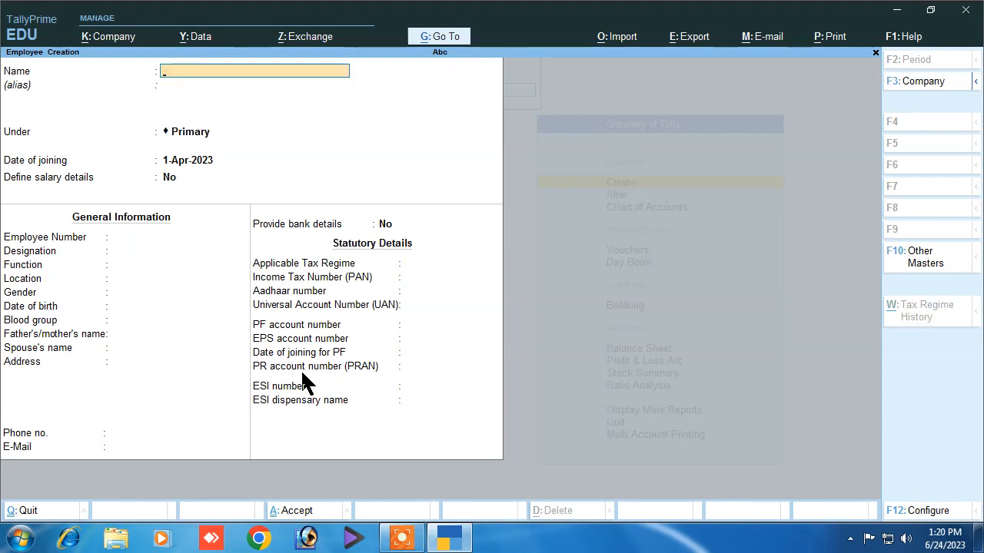
Leave employee creation and open the list of masters for alteration
key("Escape")
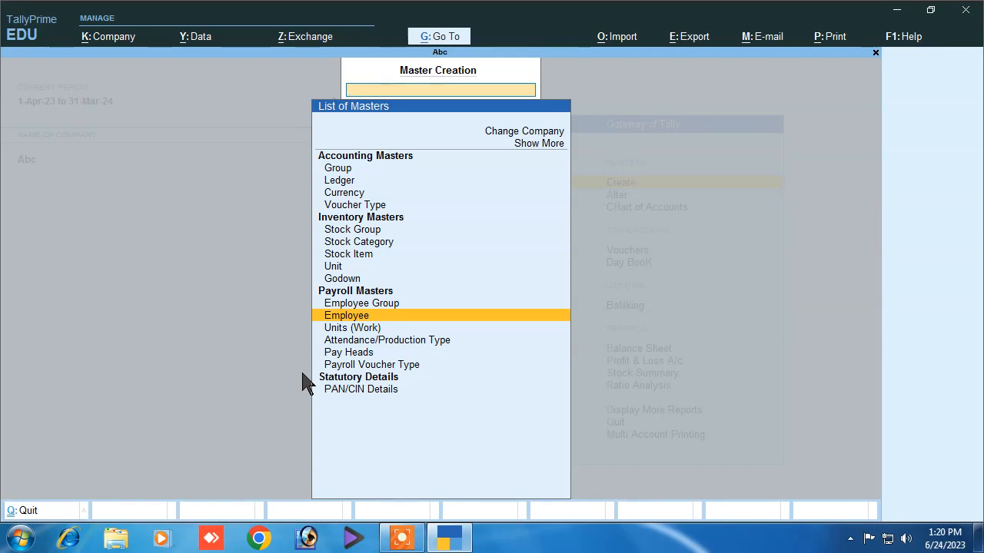
key("Escape")
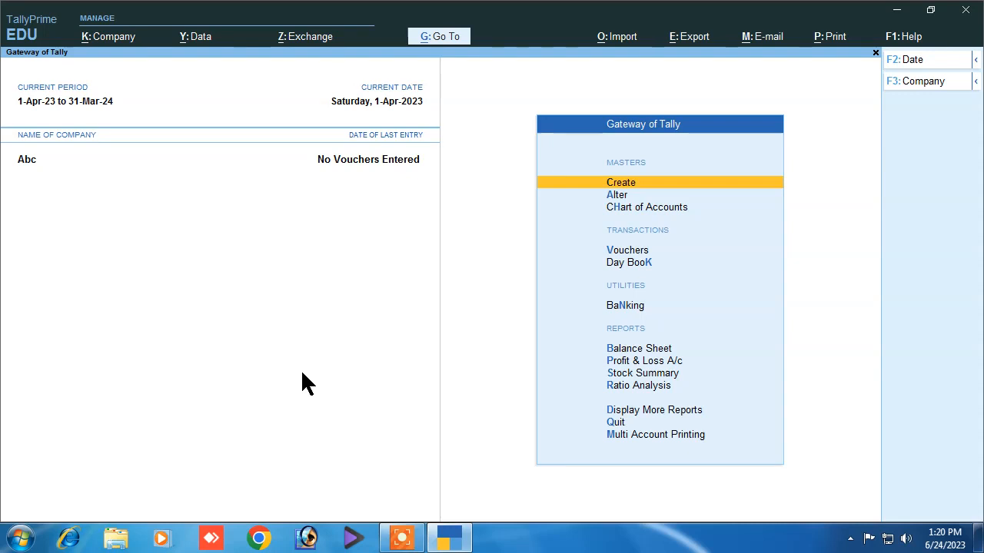
key("Down")
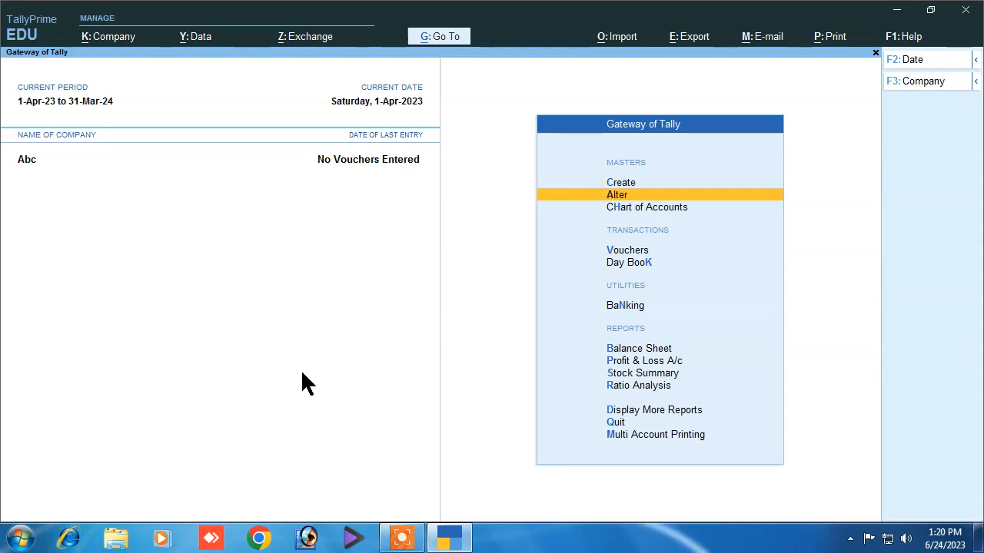
key("Down")
key("Up")
key("Up")
key("Down")
key("Return")
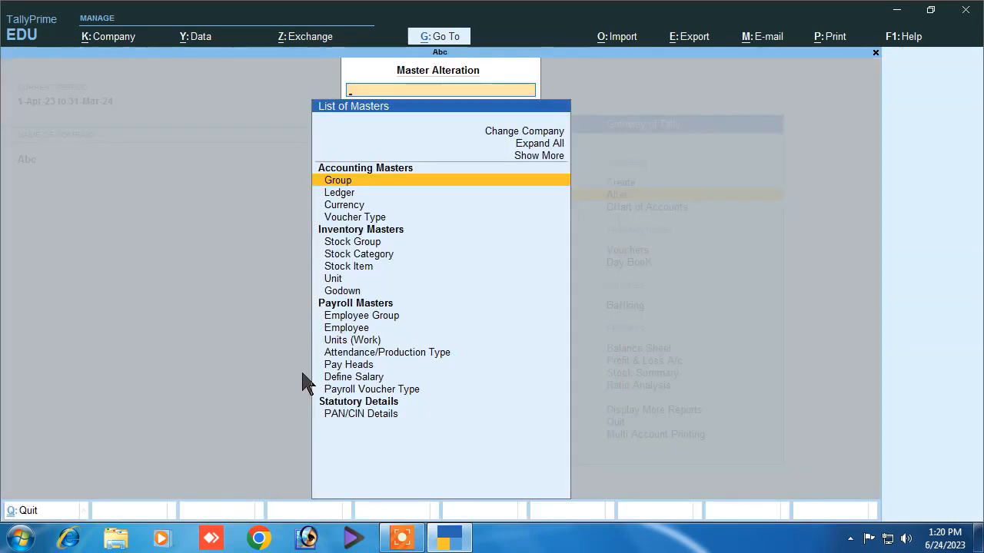
Review the Engineer-group employee's defined salary in alteration mode and return to the Gateway of Tally without changing it
key("Down")
key("Down")
key("Down")
key("Down")
key("Down")
key("Down")
key("Down")
key("Down")
key("Down")
key("Down")
key("Down")
key("Down")
key("Down")
key("Down")
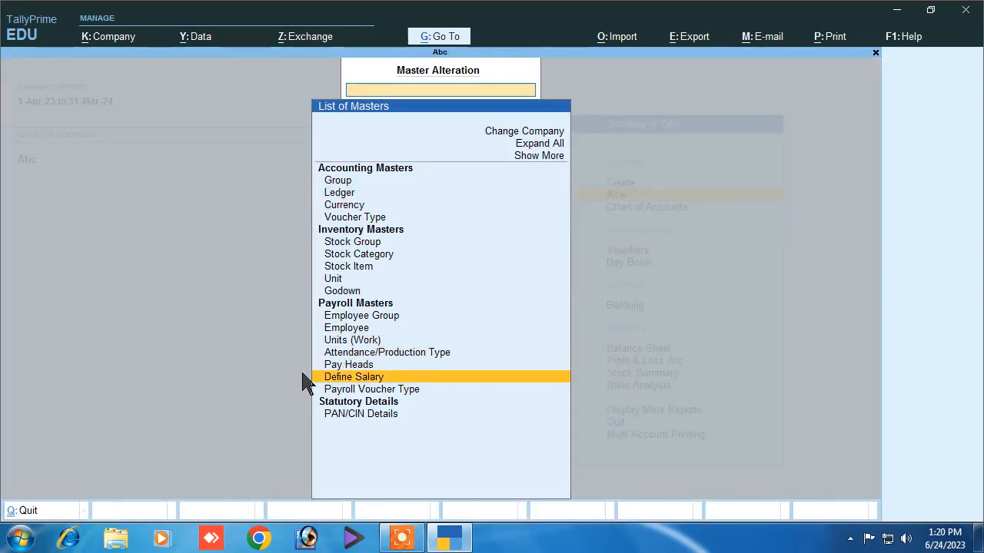
key("Return")
key("Down")
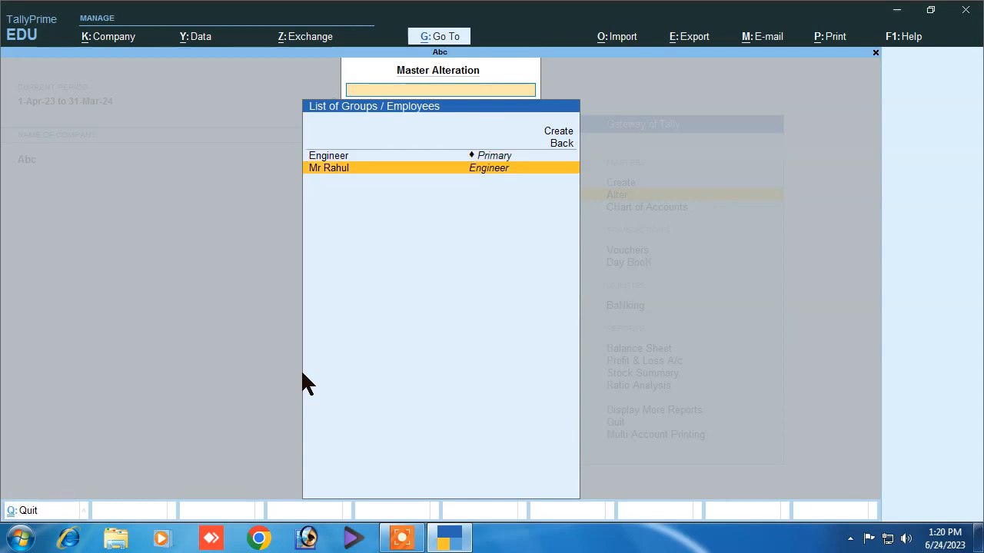
key("Return")
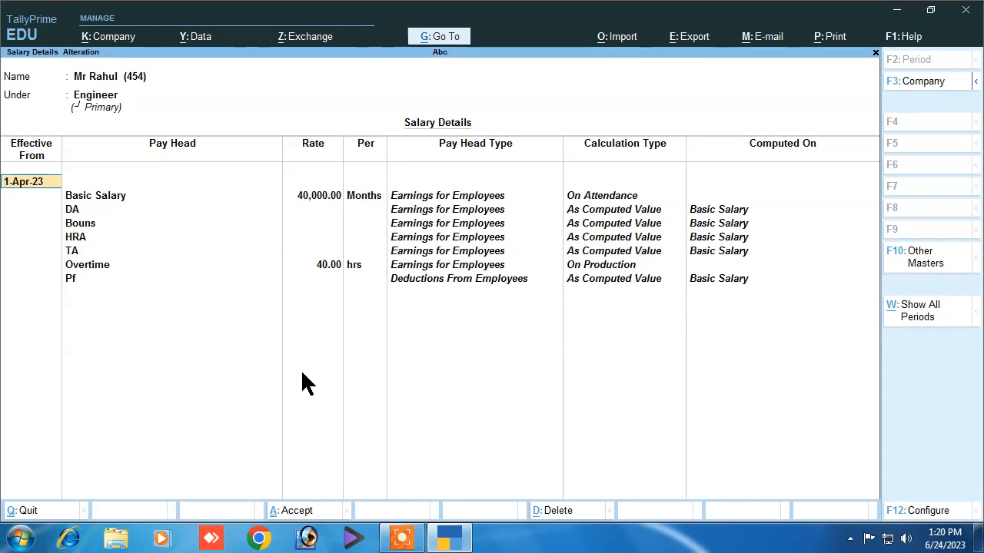
key("Escape")
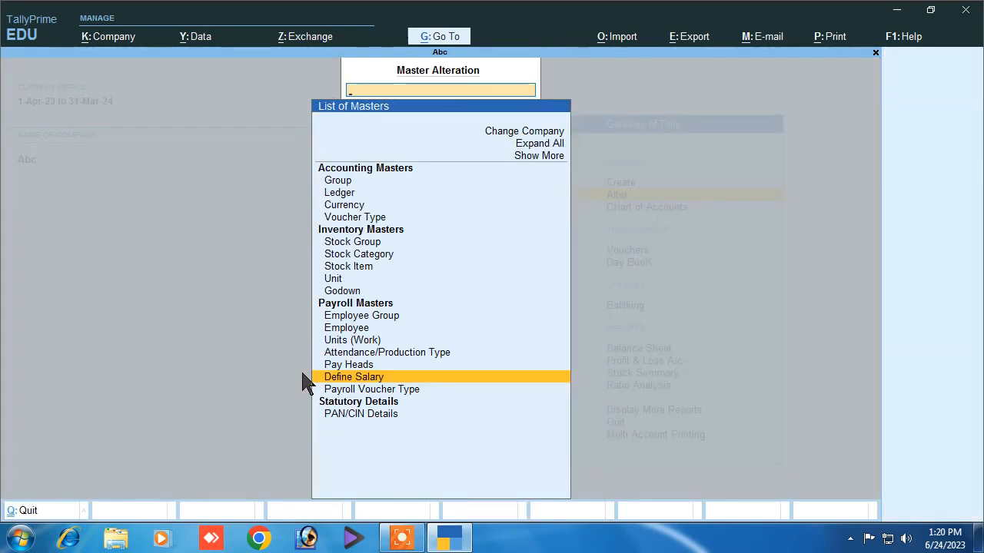
key("Escape")
key("Escape")
key("n")
key("Down")
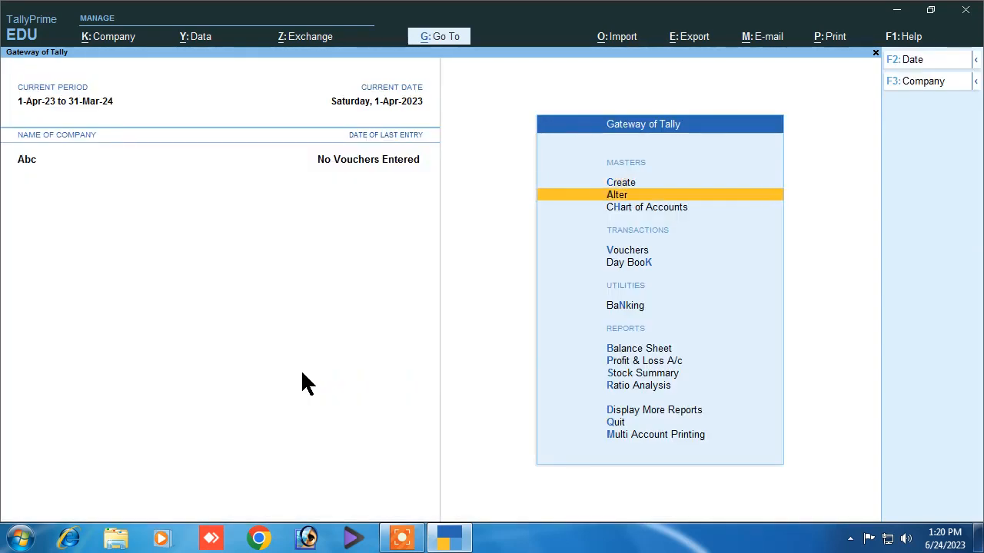
Reopen the employee's Define Salary record for another check of the pay heads and close it unchanged
key("Return")
key("Down")
key("Down")
key("Down")
key("Down")
key("Down")
key("Down")
key("Down")
key("Down")
key("Down")
key("Down")
key("Down")
key("Down")
key("Down")
key("Down")
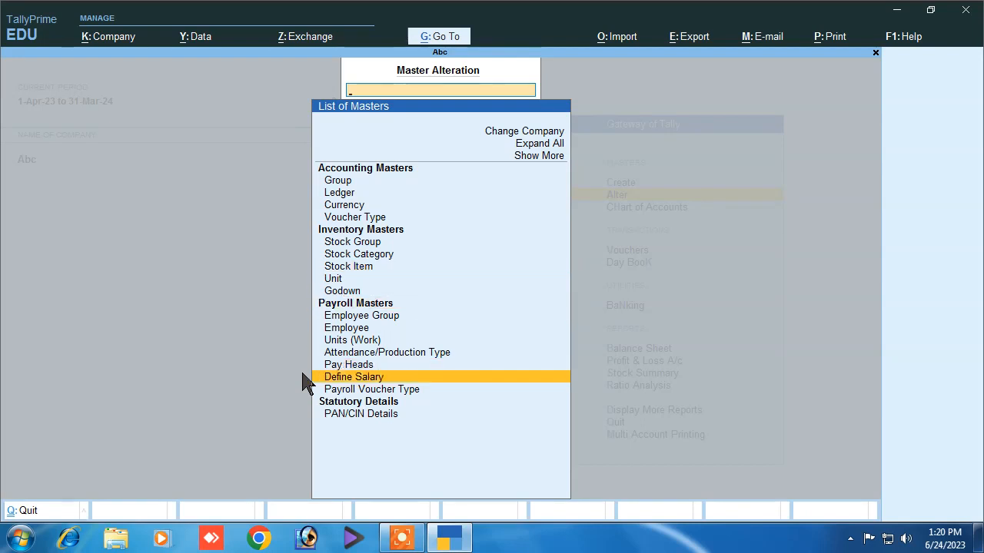
key("Return")
key("Down")
key("Return")
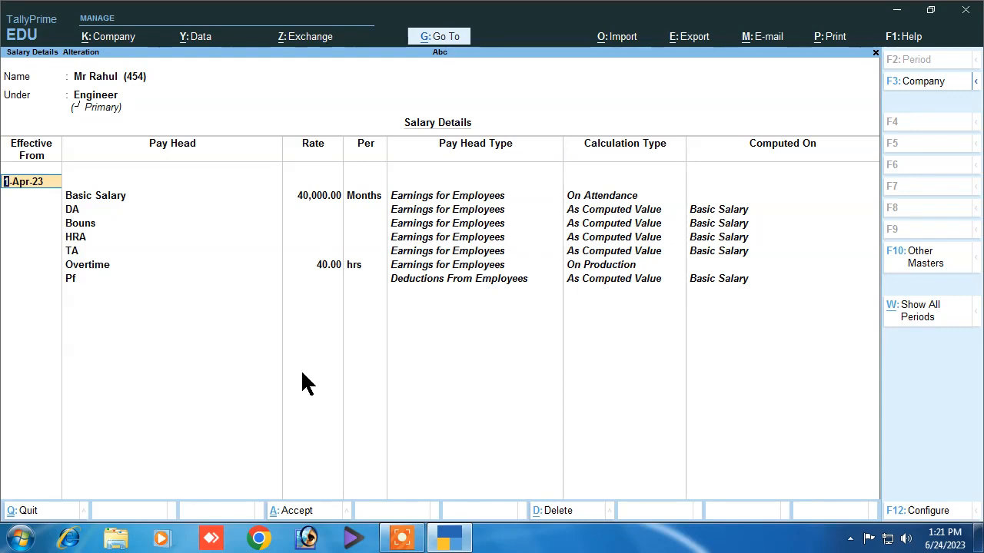
key("Escape")
key("Escape")
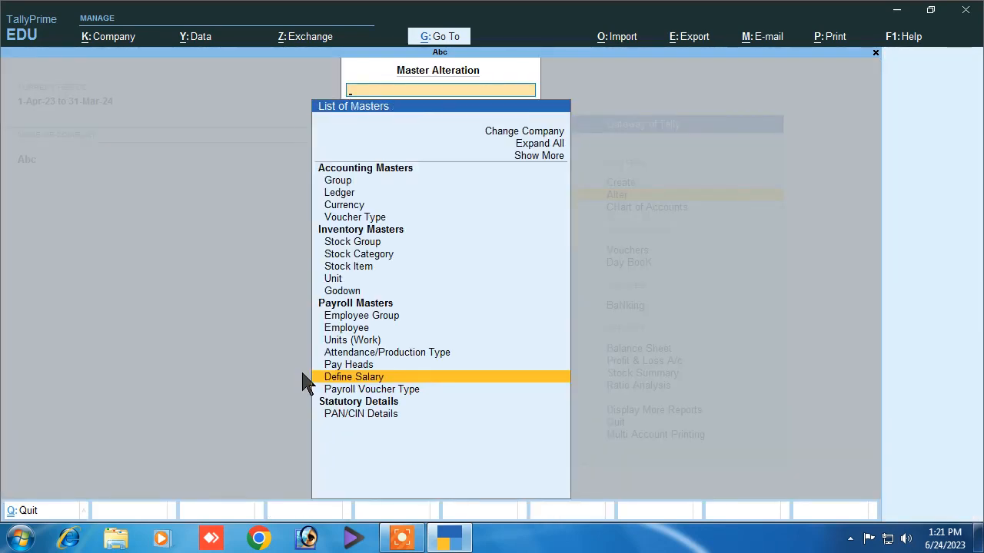
key("Escape")
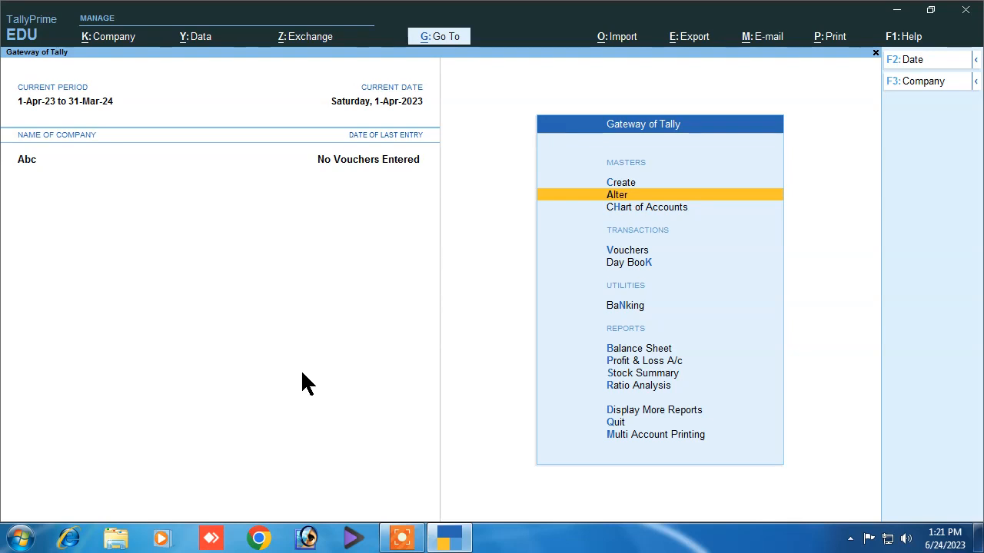
Open voucher creation from the Gateway of Tally
key("Up")
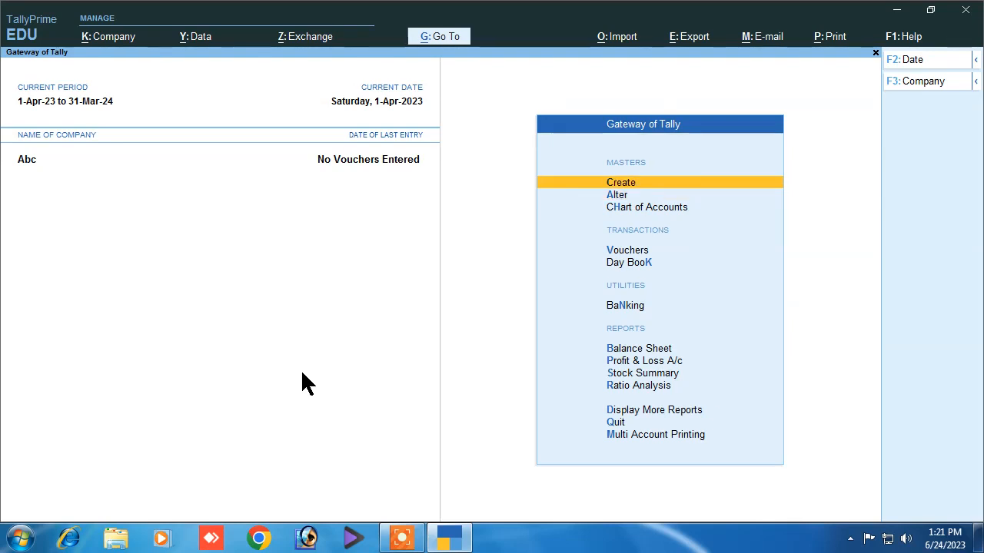
key("Down")
key("Down")
key("Down")
key("Down")
key("Up")
key("Return")
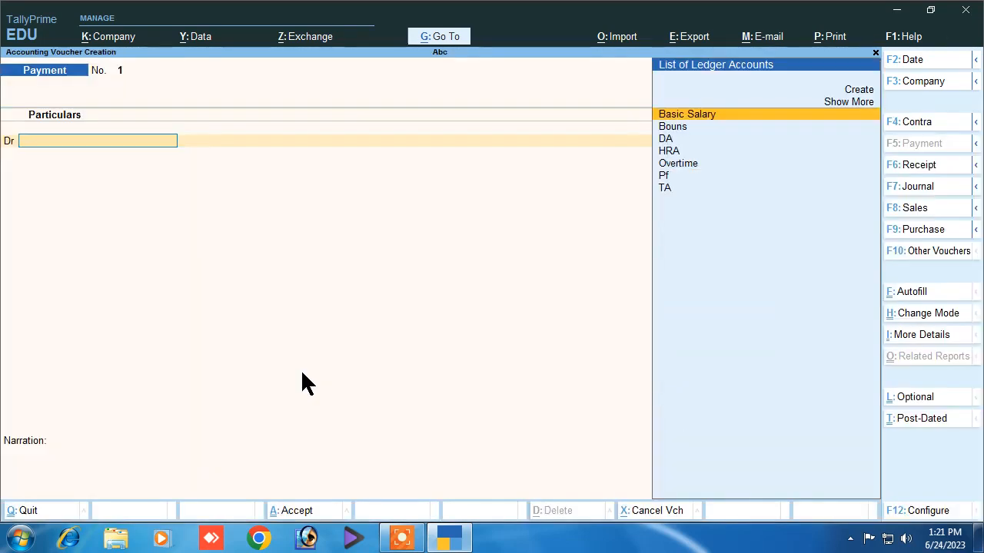
Switch the voucher type from Payment to the Attendance payroll voucher
key("F10")
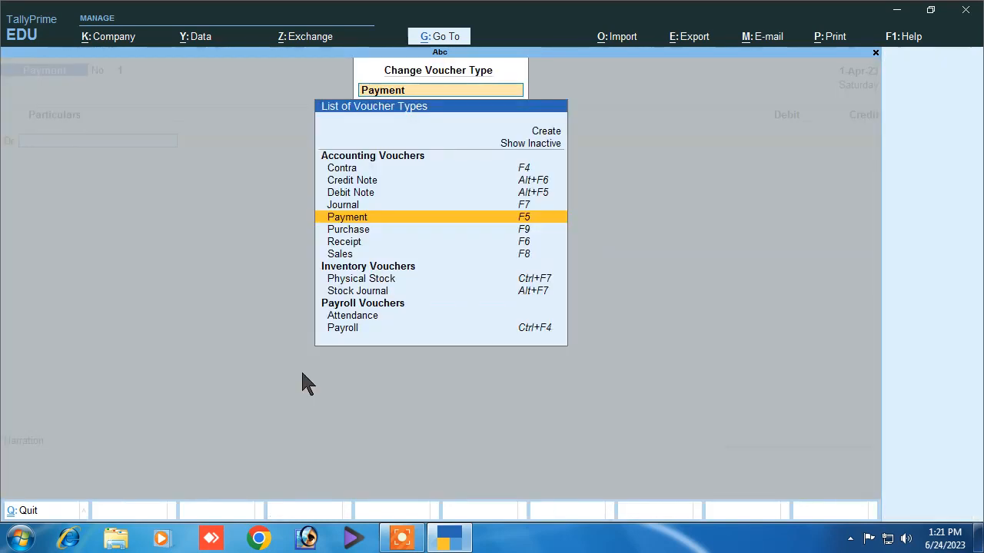
key("Down")
key("Down")
key("Down")
key("Down")
key("Down")
key("Down")
key("Down")
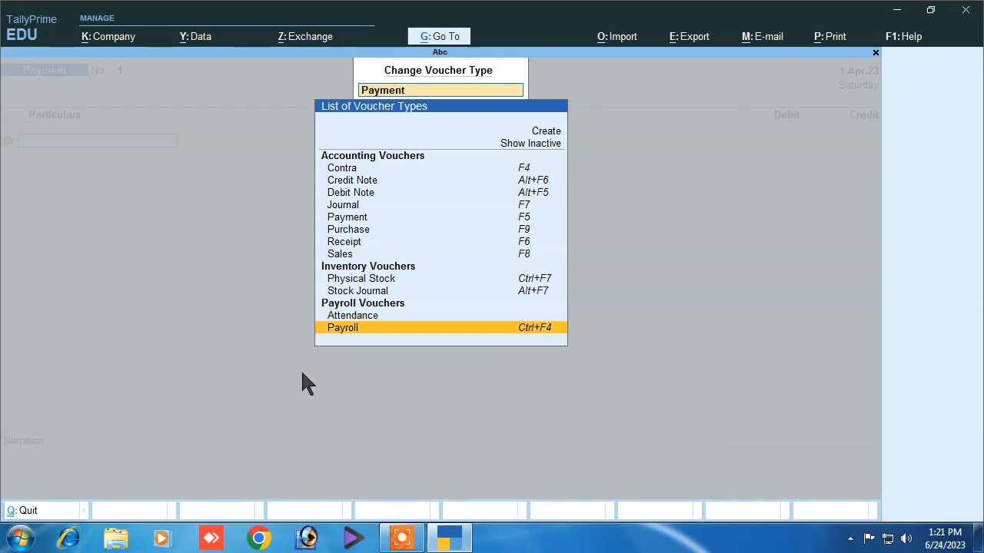
key("Up")
key("Down")
key("Up")
key("Down")
key("Up")
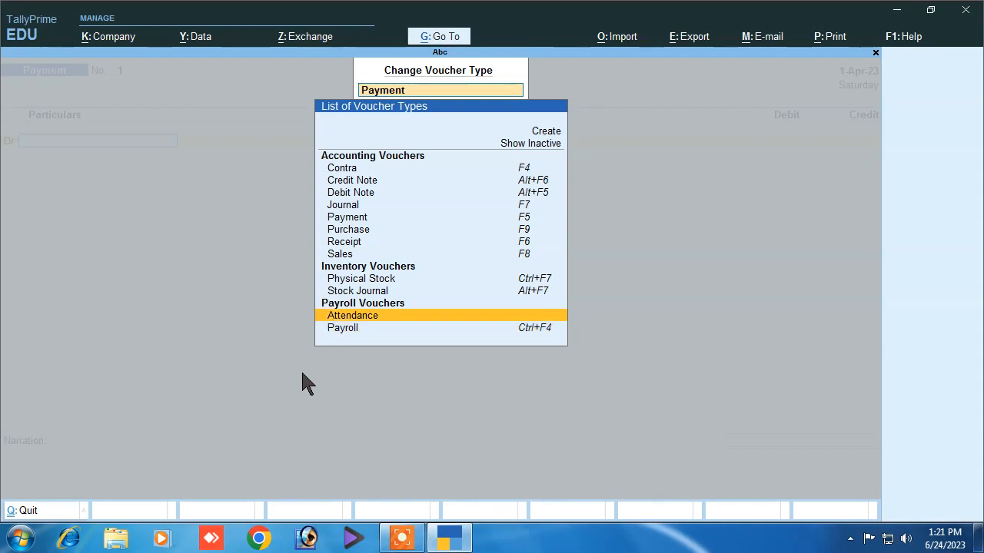
key("Down")
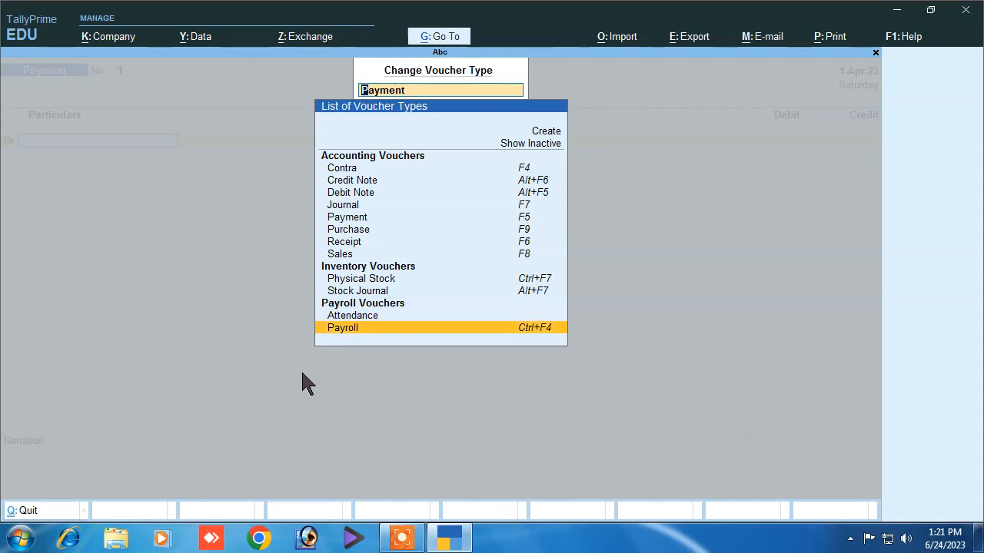
key("Up")
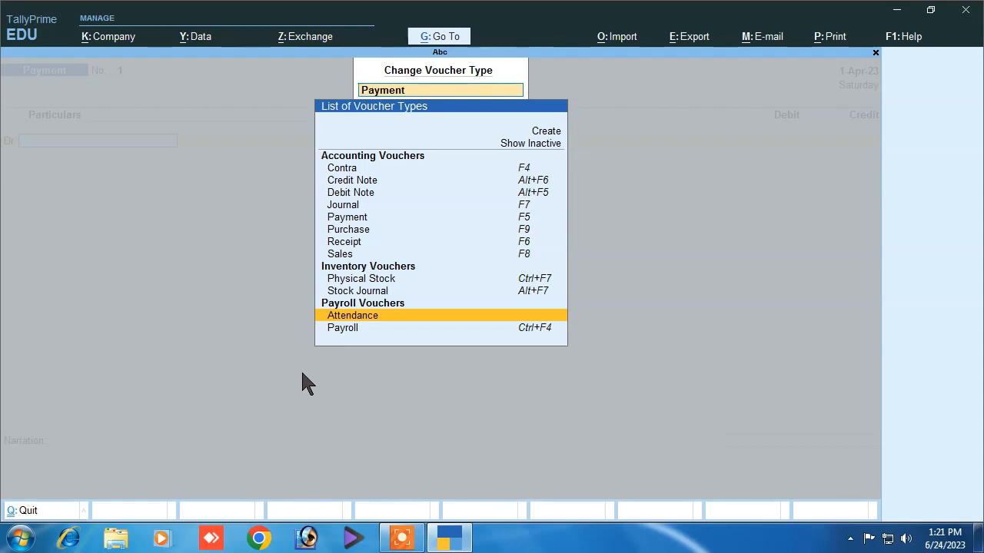
key("Return")
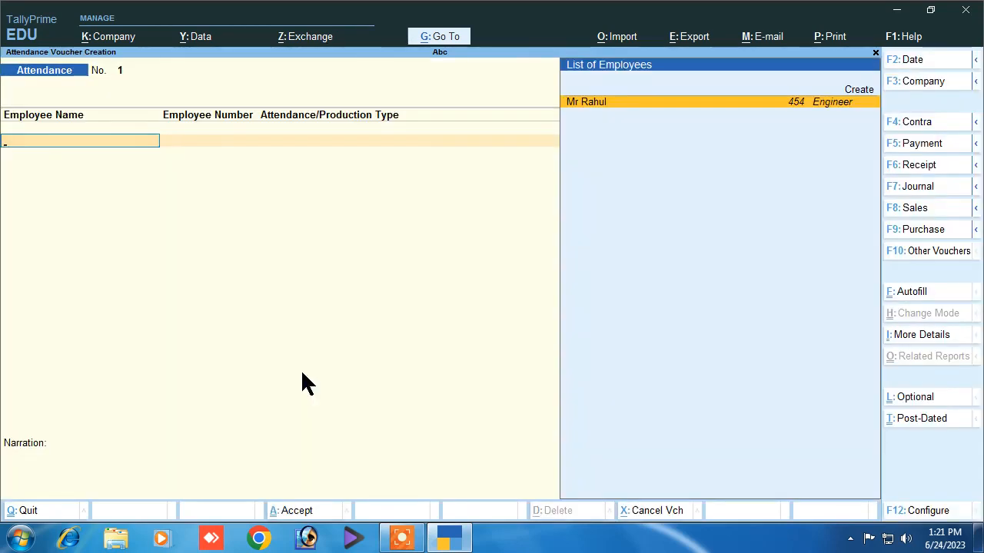
Record 24 days of Present attendance for the Engineer-group employee in the attendance voucher
key("Return")
key("Down")
key("Down")
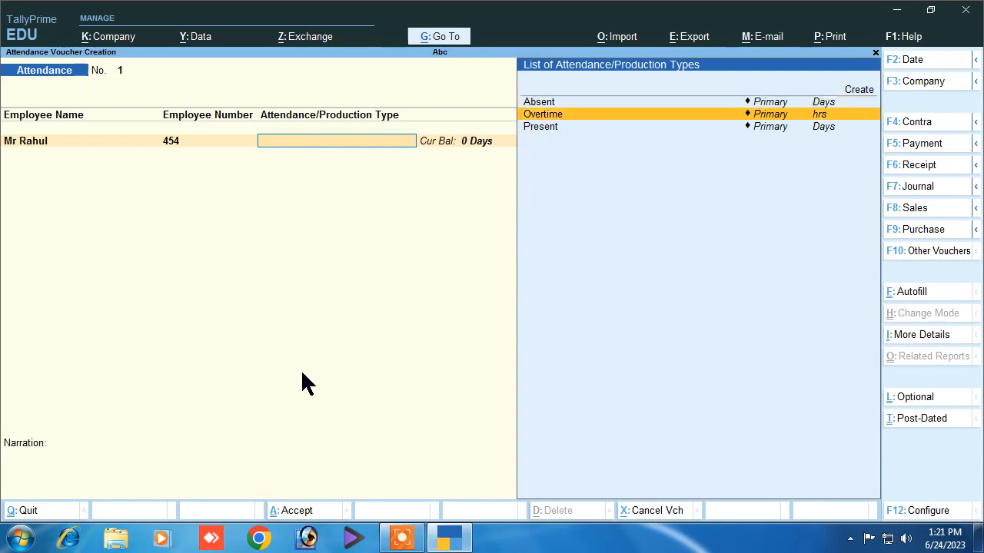
key("Return")
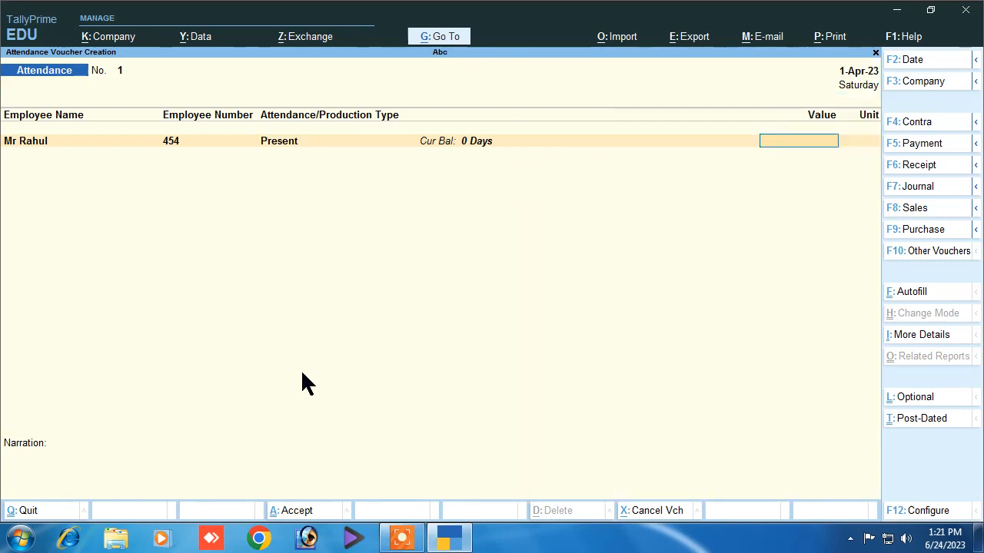
type("24")
key("Return")
key("Return")
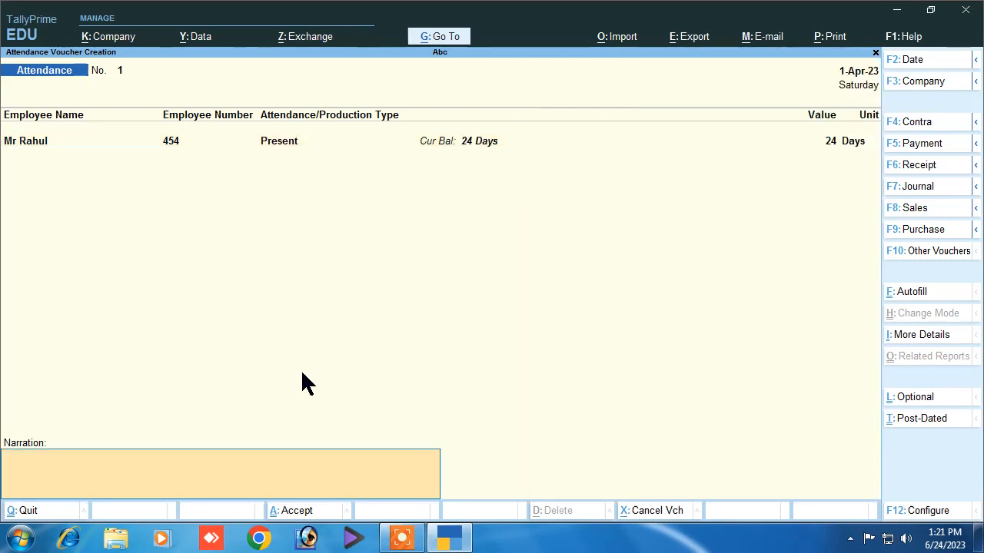
key("BackSpace")
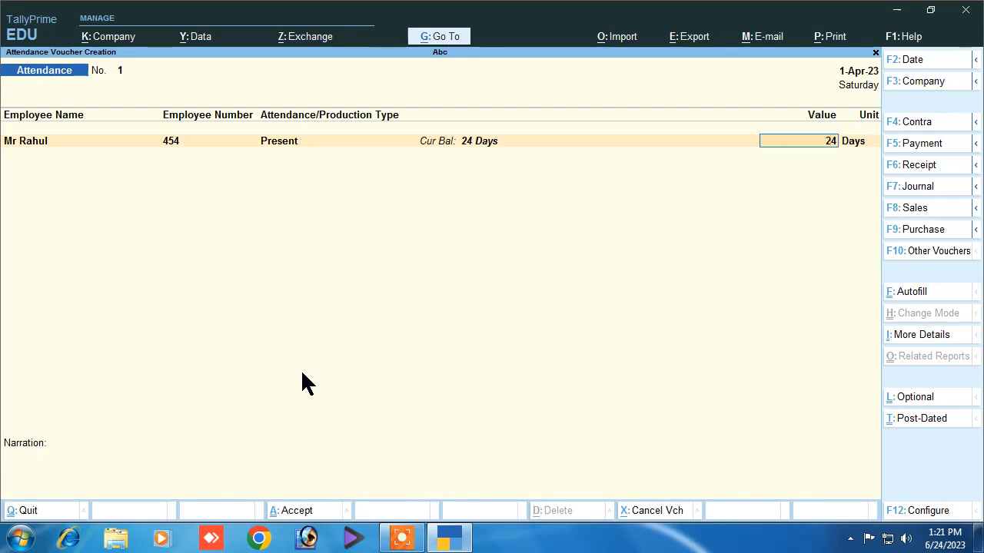
key("Return")
Add a second line for the same employee with attendance type Absent and a value of 6 days
key("Down")
key("Return")
key("Down")
key("Down")
key("Up")
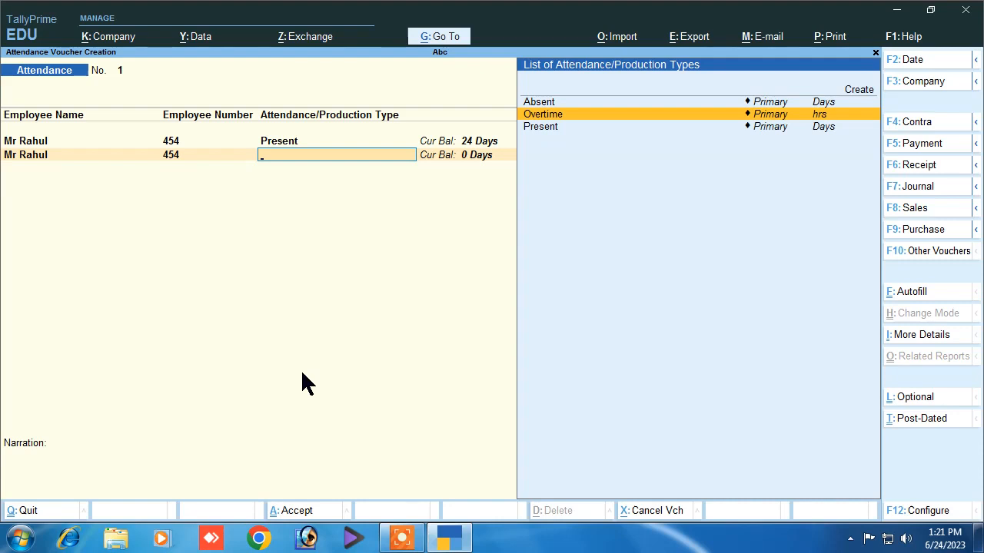
key("Down")
key("Up")
key("Up")
key("Return")
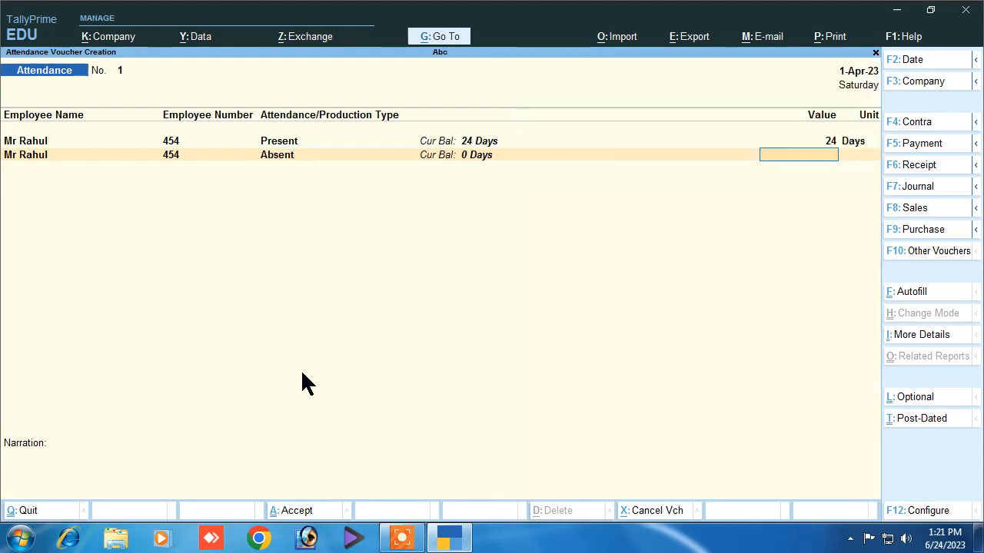
key("Return")
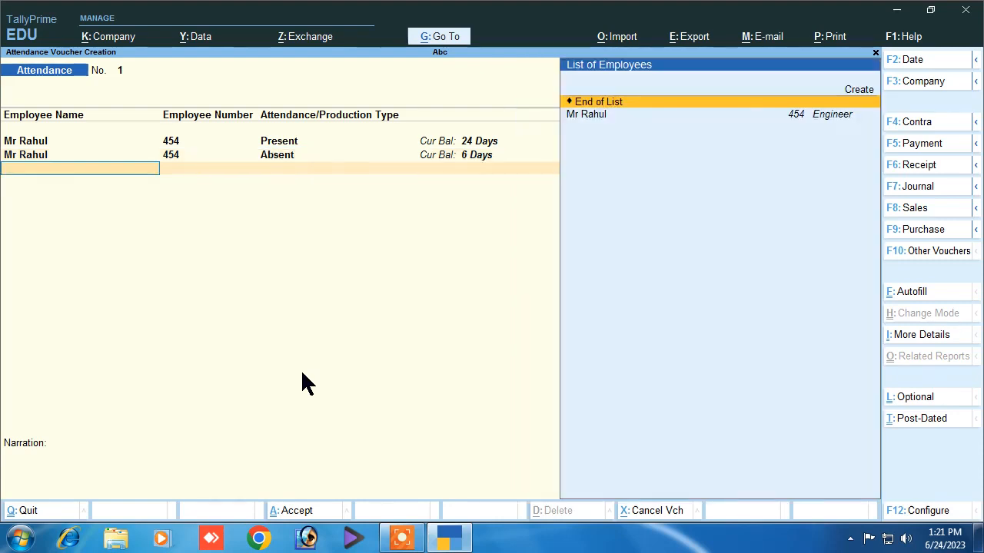
Add a third line for the same employee with production type Overtime and a value of 40 hrs
key("Down")
key("Return")
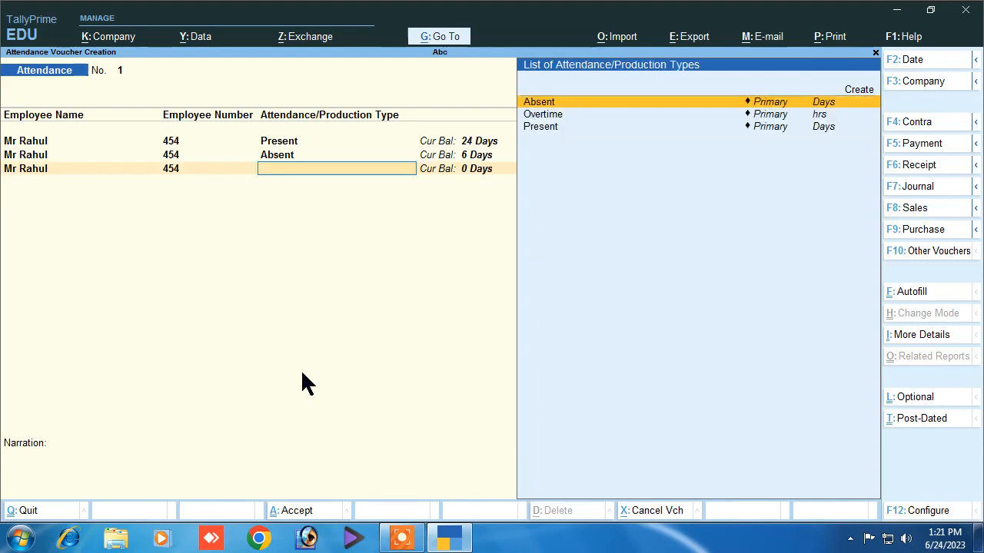
key("Down")
key("Return")
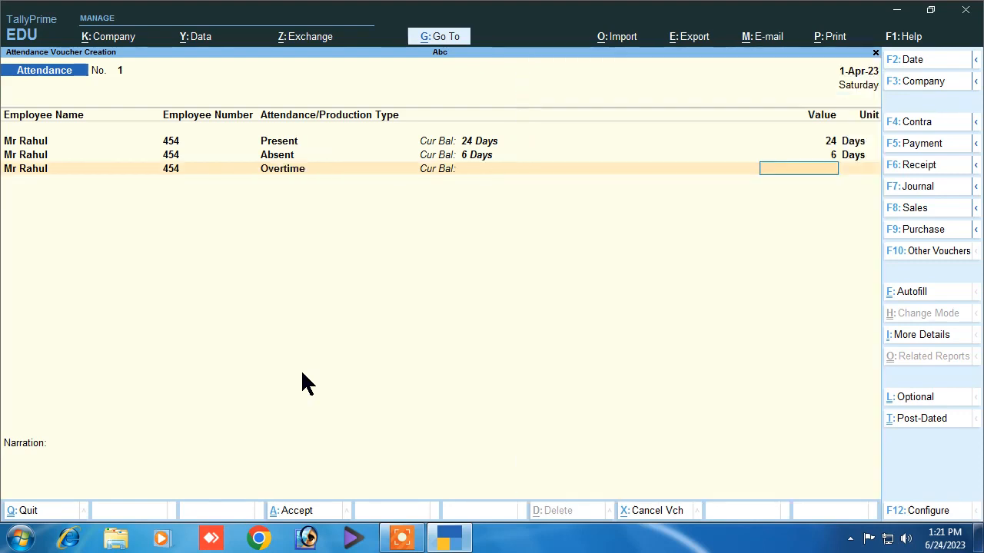
type("40")
key("Return")
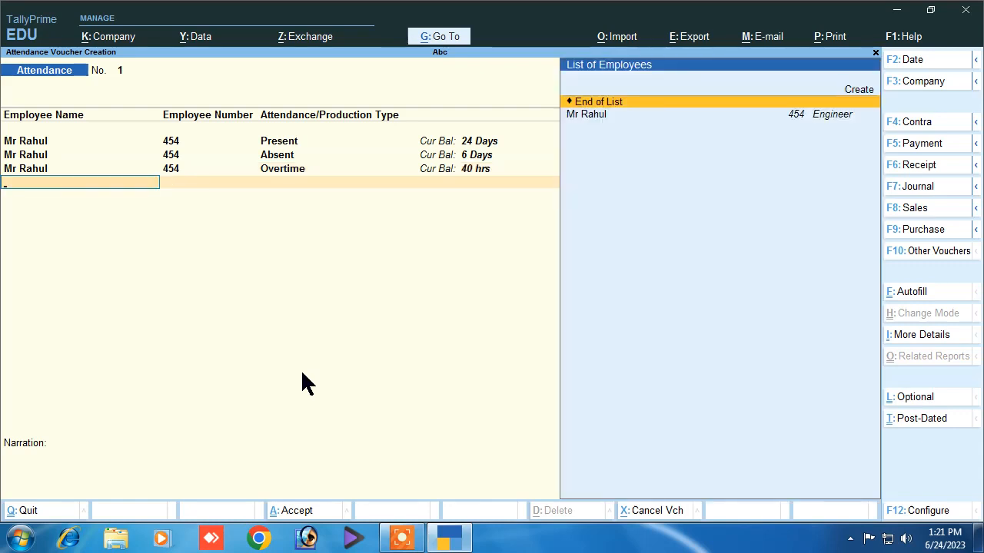
End the employee entries, leave the narration blank and save the attendance voucher
key("Return")
key("Return")
key("Return")
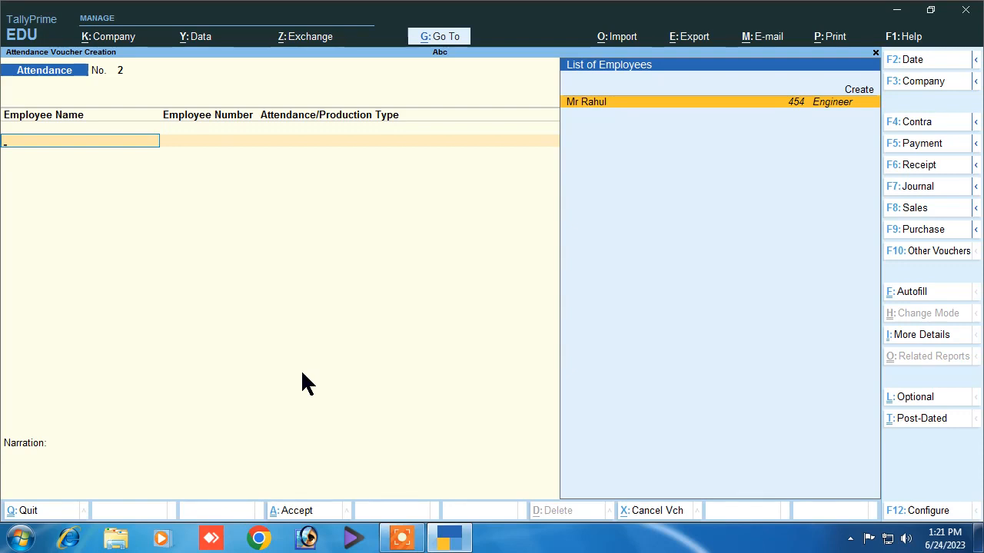
Switch the voucher type from Attendance to Payroll
key("F10")
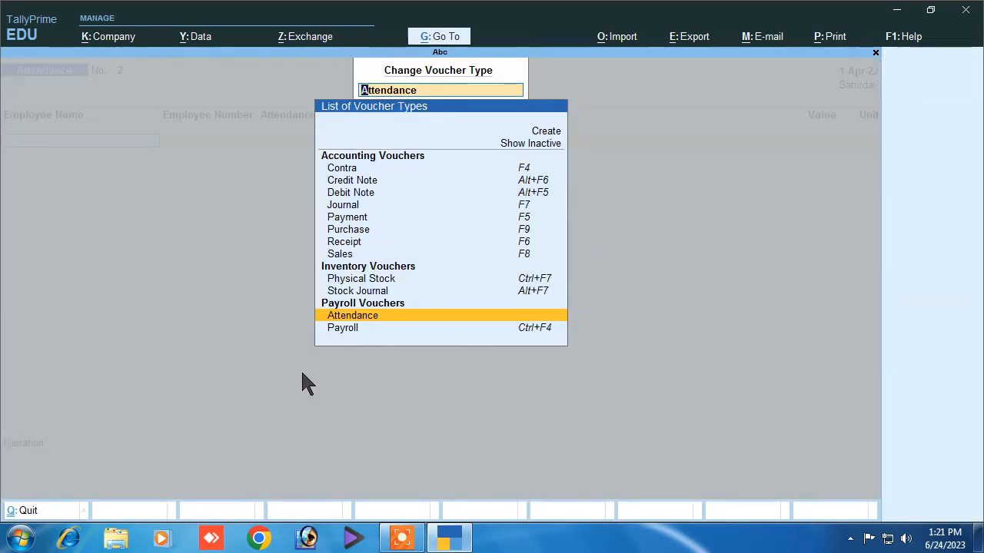
key("Down")
key("Return")
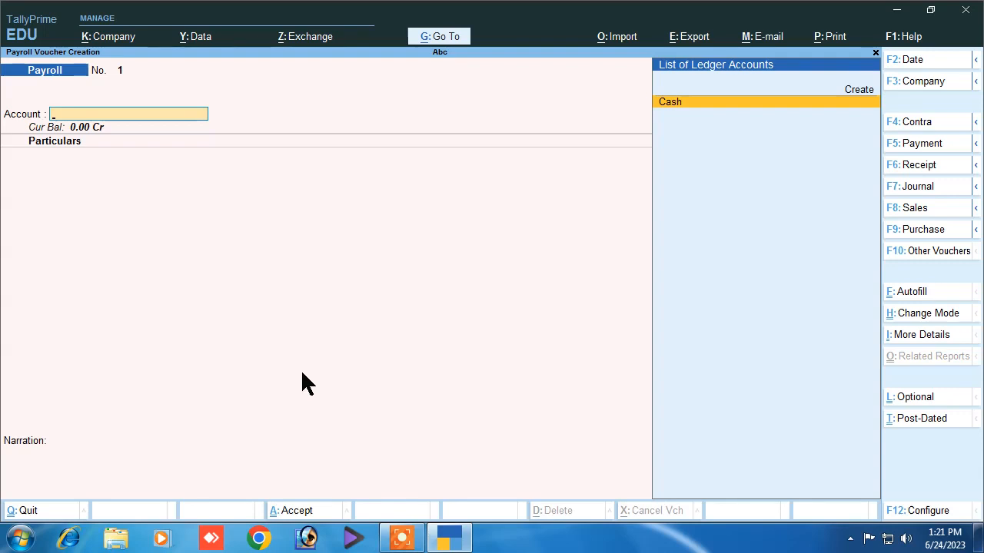
Start Payroll Autofill for the payroll voucher and set it to process Salary
left_click(898, 292)
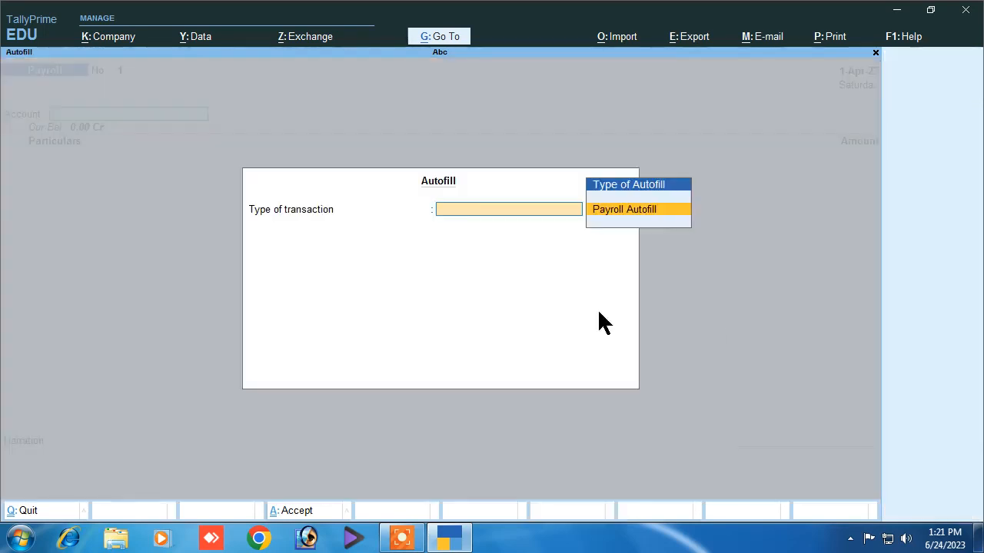
left_click(621, 220)
key("Down")
key("Down")
key("Down")
key("Down")
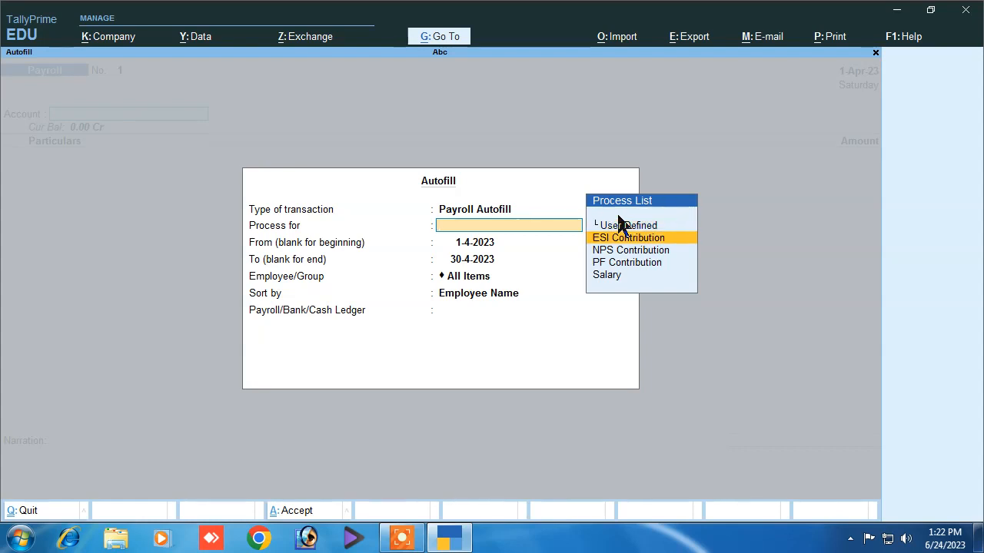
key("Return")
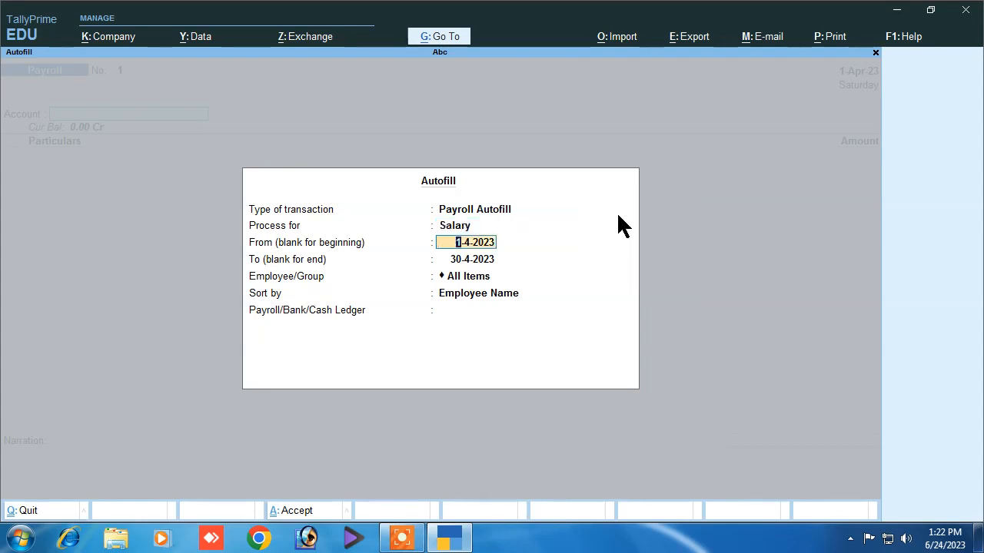
Set the autofill period to run from 1-4-2023 to 1-4-2023
key("Return")
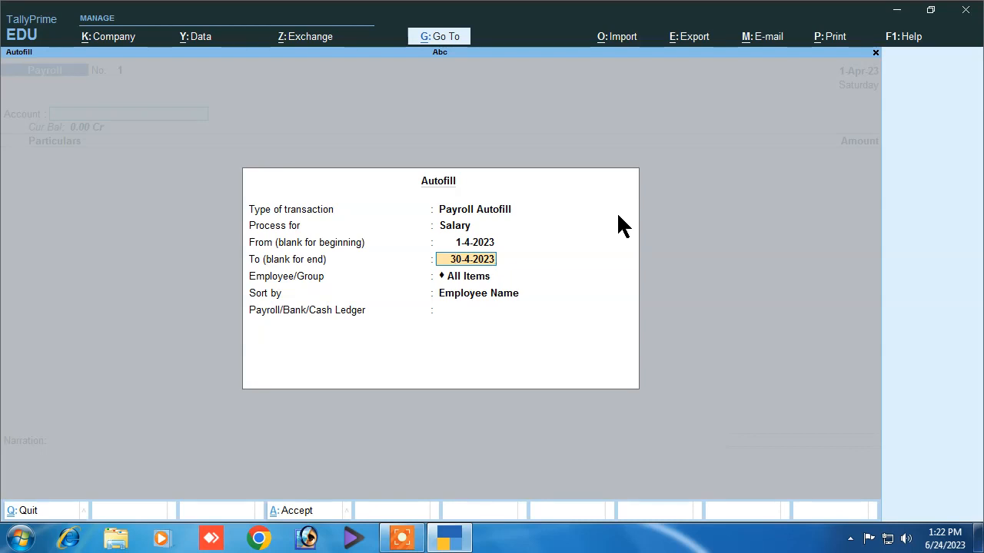
key("BackSpace")
type("1")
key("Return")
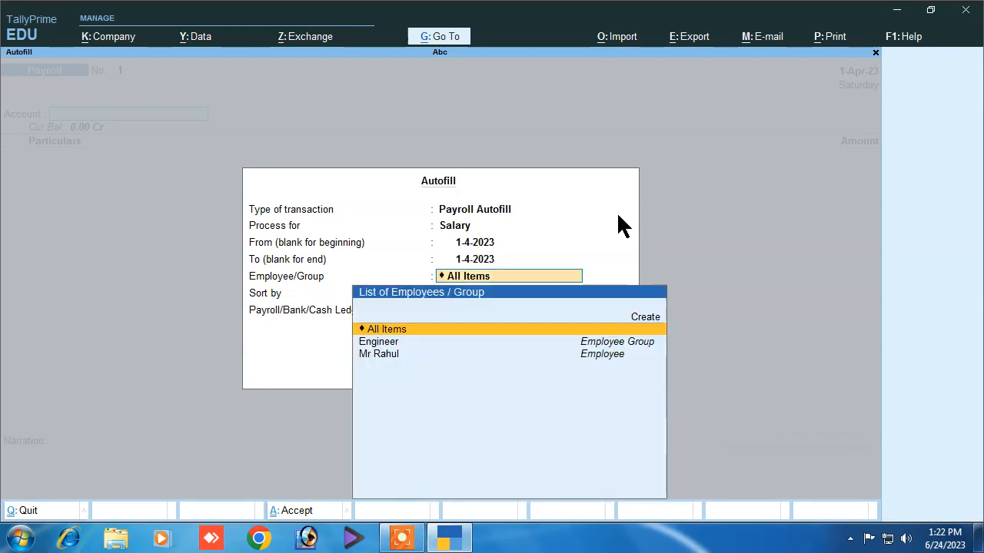
Choose the individual employee for the autofill, sort by Employee Name and use Cash as the Payroll/Bank/Cash ledger
key("Down")
key("Down")
key("Return")
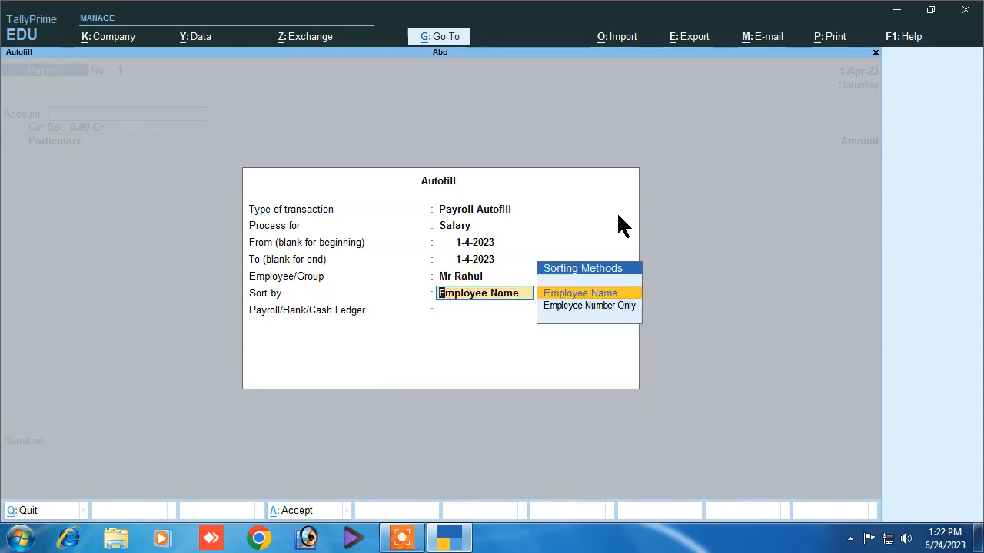
key("Return")
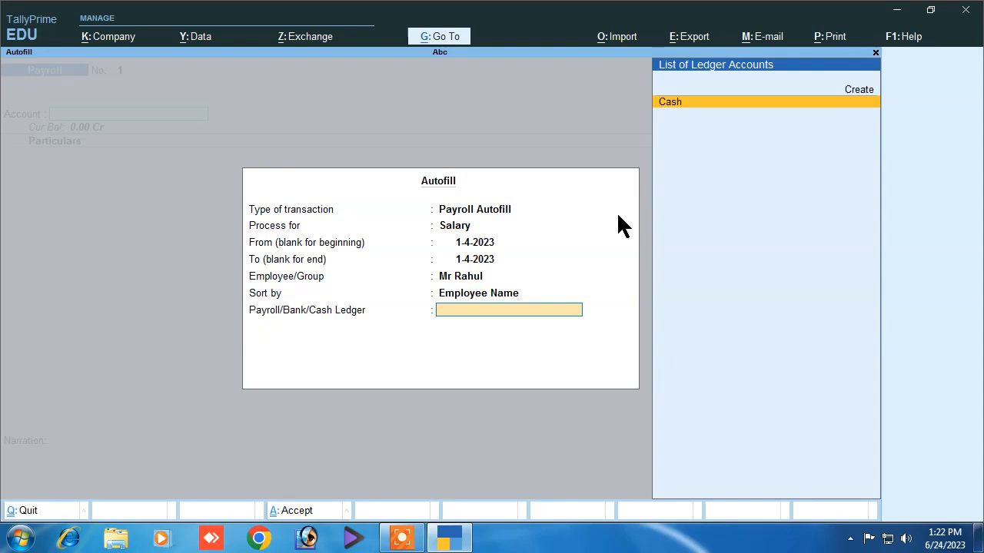
key("Return")
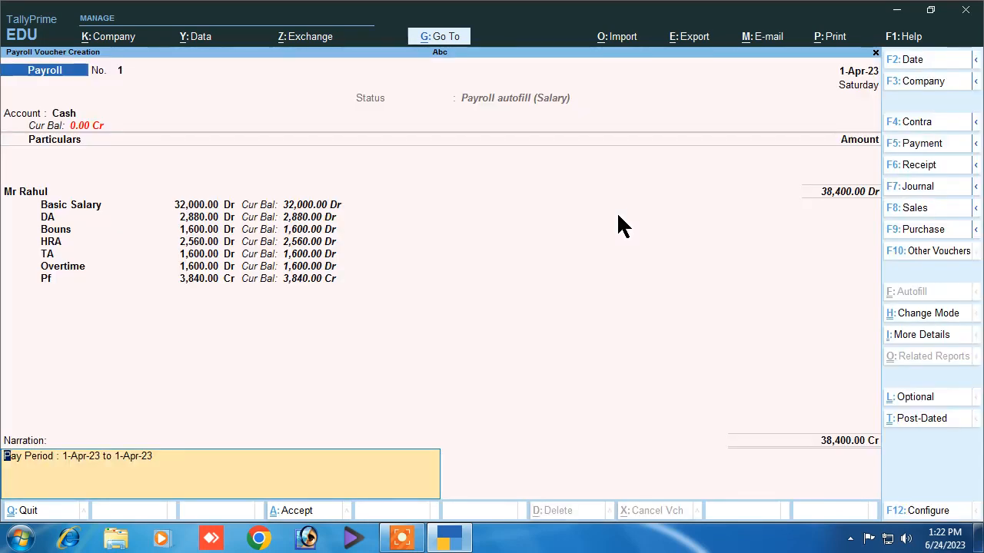
Keep the pay period narration, save the payroll voucher and return to the Gateway of Tally
key("Return")
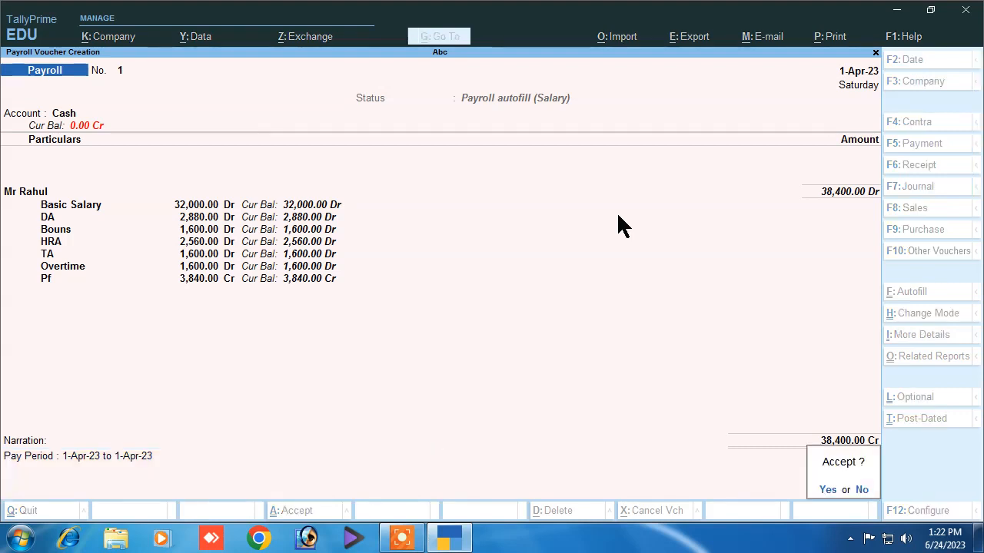
key("Return")
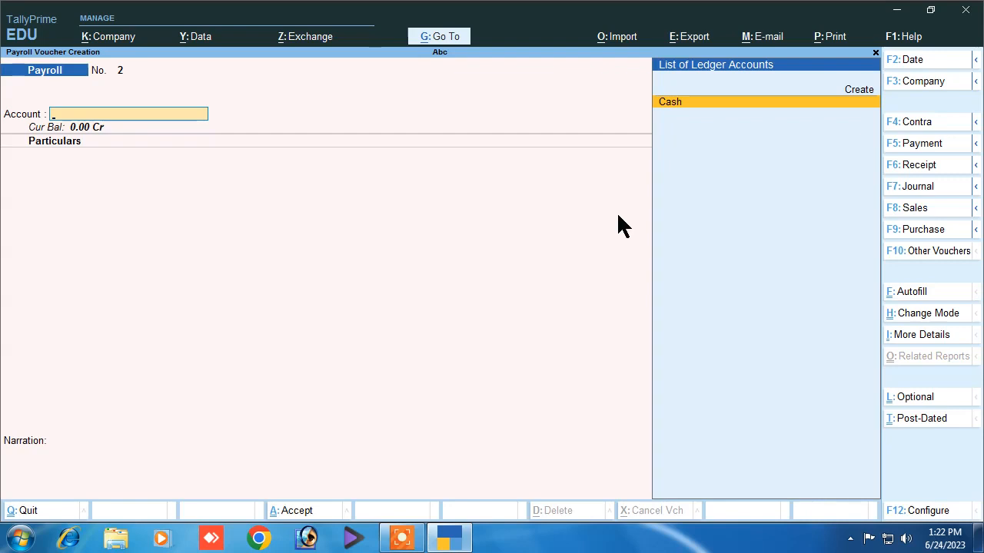
key("Escape")
key("Escape")
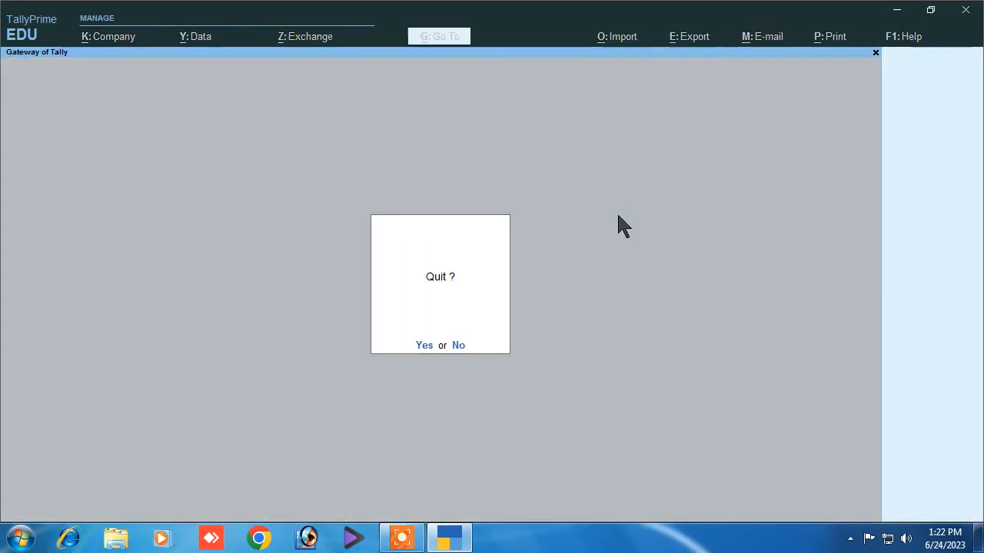
key("Escape")
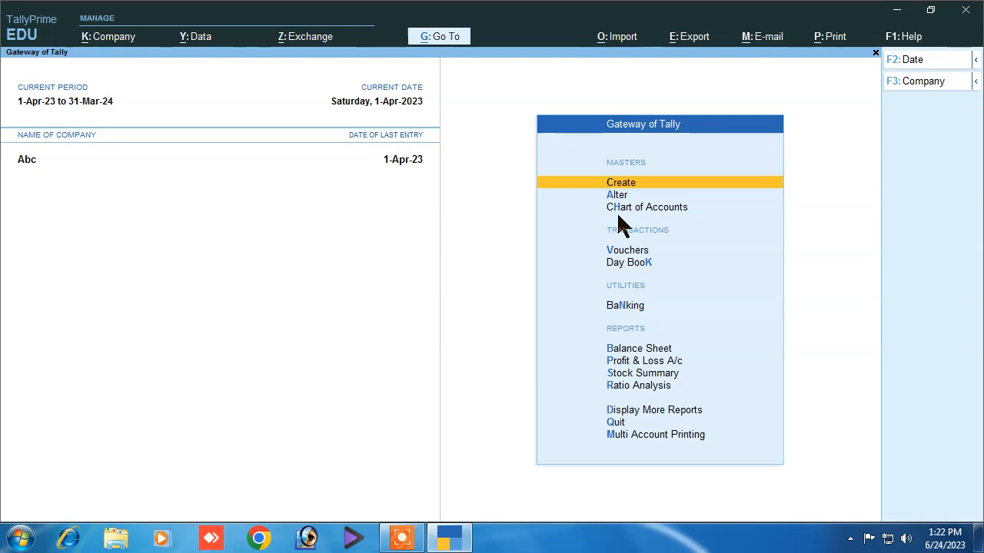
Open the creation form for a new Employee payroll master
key("Down")
key("Up")
key("Return")
key("Down")
key("Down")
key("Down")
key("Down")
key("Down")
key("Down")
key("Down")
key("Down")
key("Down")
key("Down")
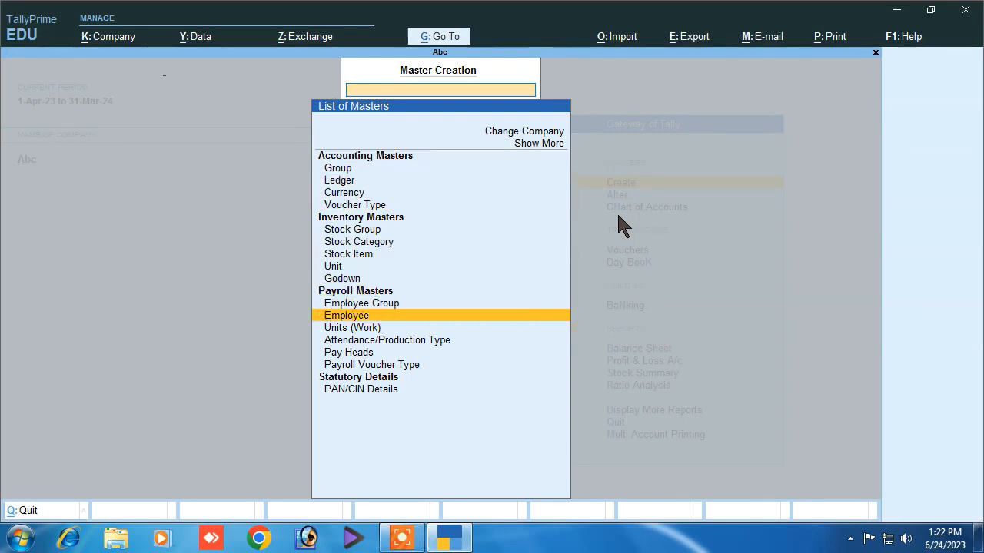
key("Return")
Enter the new employee's name, leave the alias blank and place the employee under the Engineer group
type("Sonu")
key("Return")
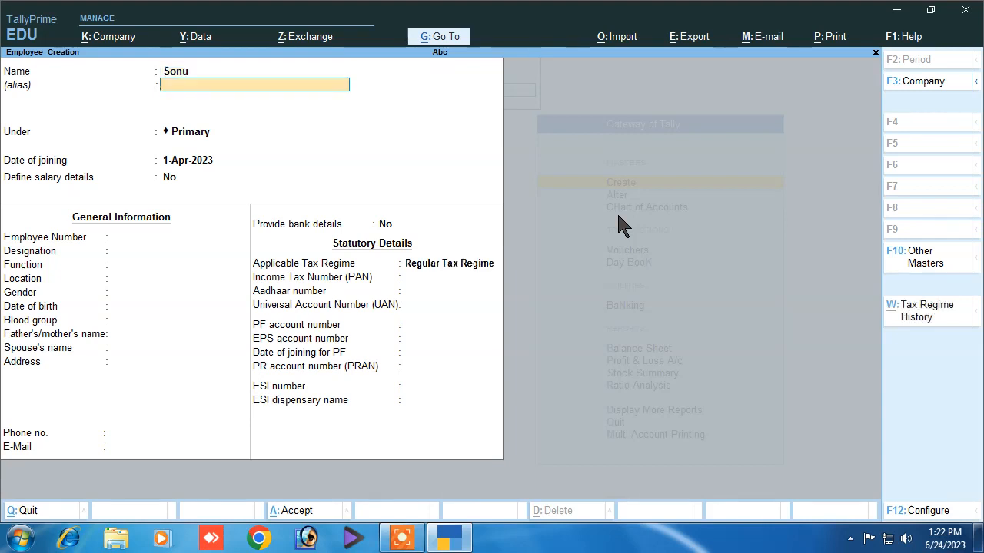
key("Return")
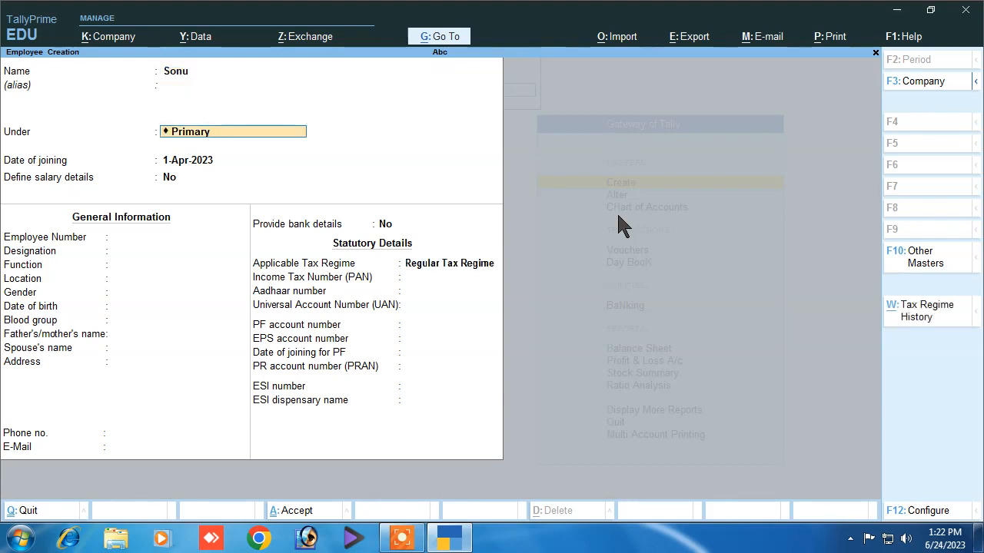
key("BackSpace")
key("Down")
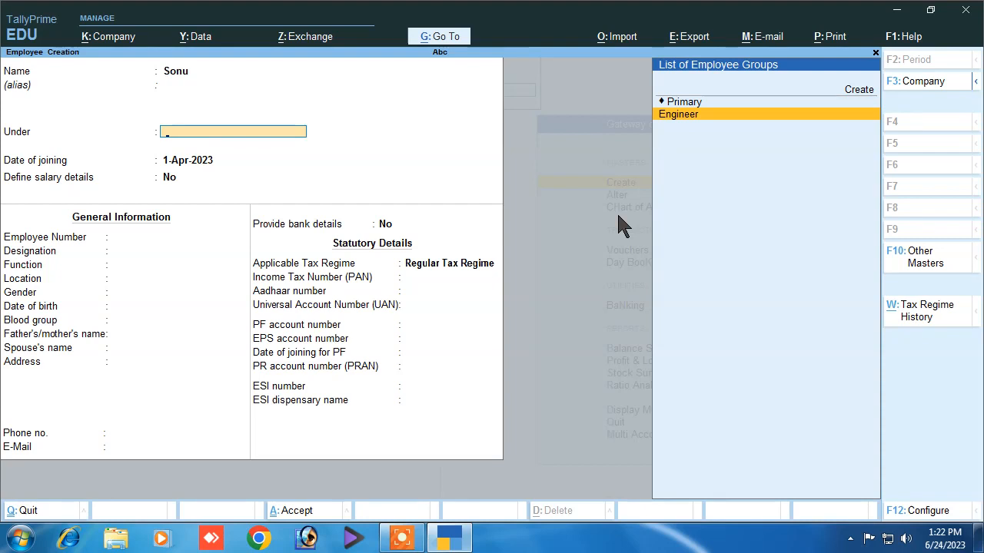
key("Return")
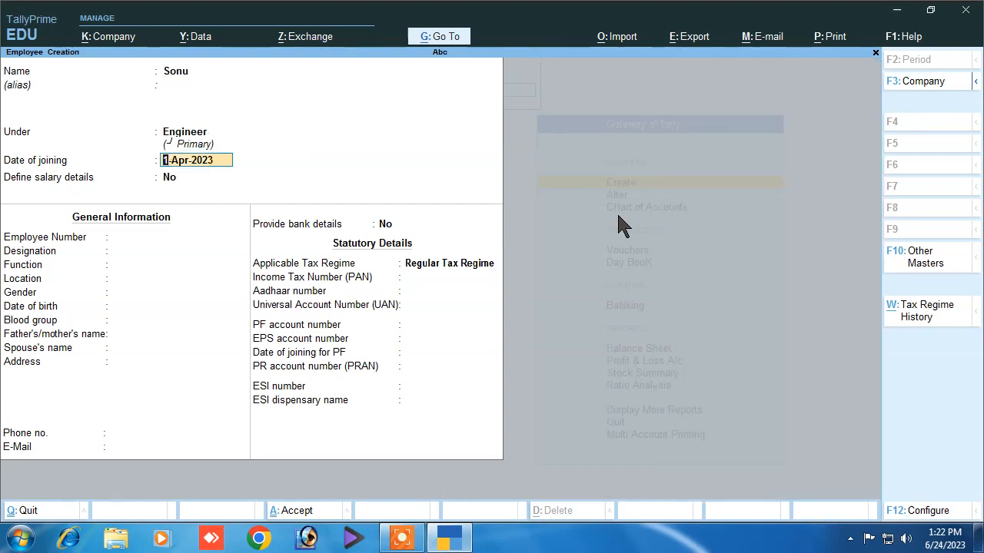
Keep the joining date 1-Apr-2023 and set Define salary details to Yes
key("Return")
type("y")
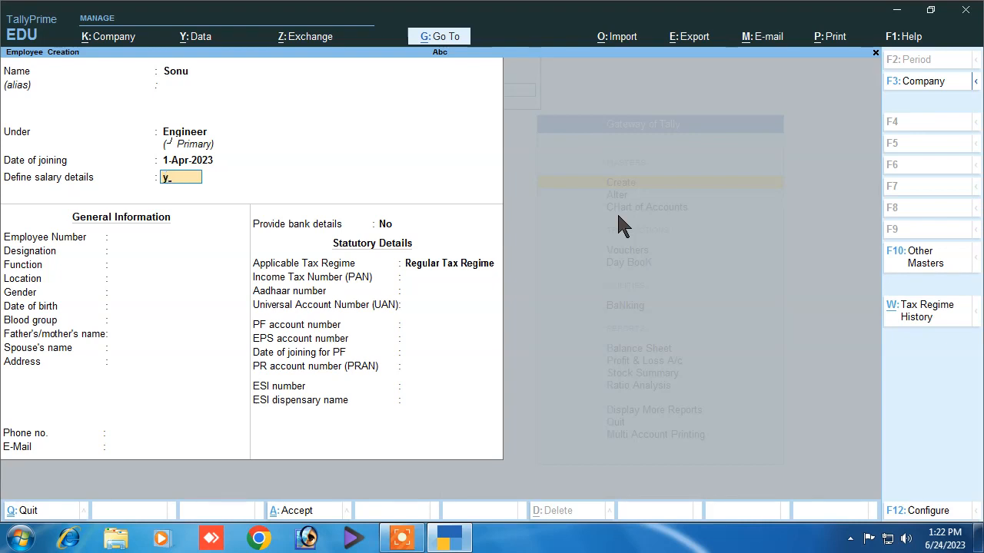
key("Return")
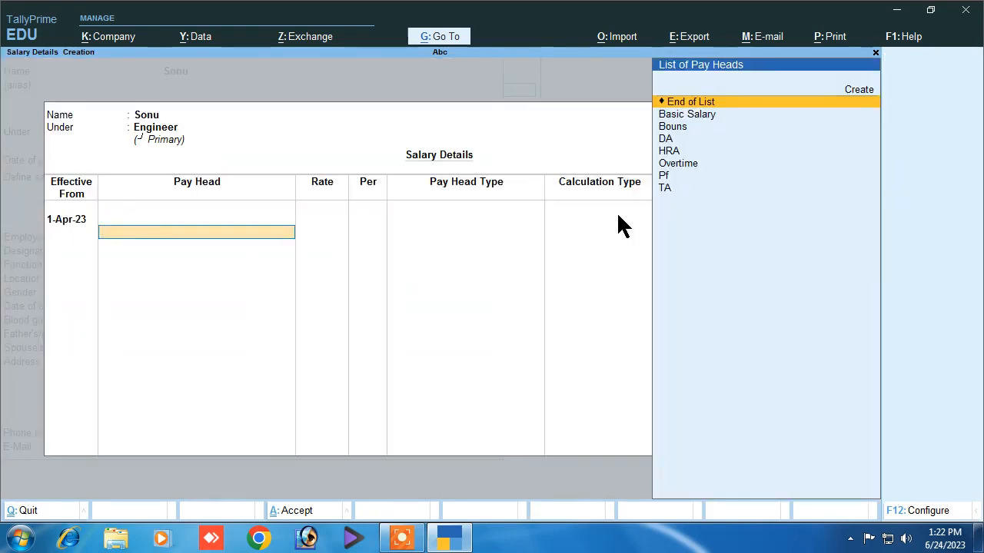
Add the Basic Salary pay head to the new employee's salary details with a rate of 40000 per month
key("Down")
key("Return")
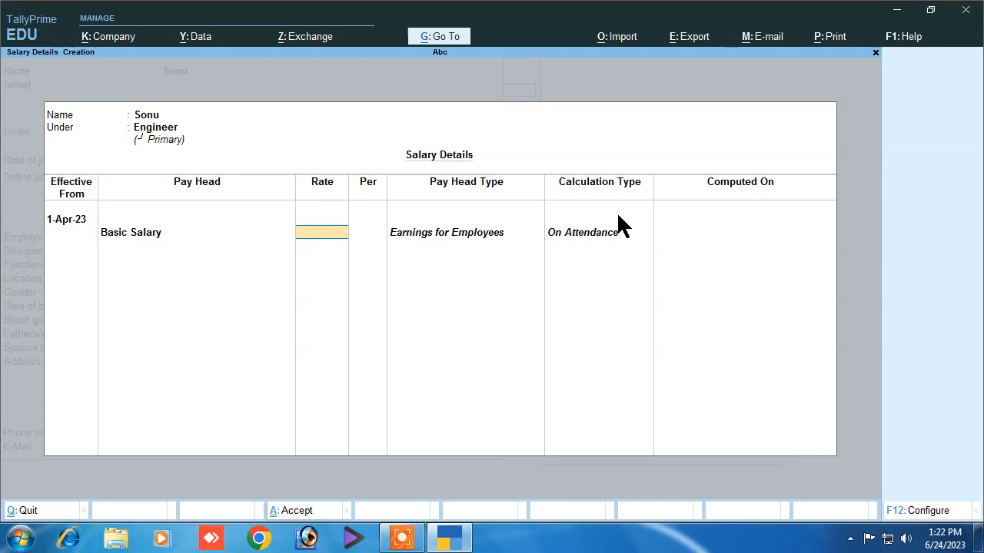
key("Return")
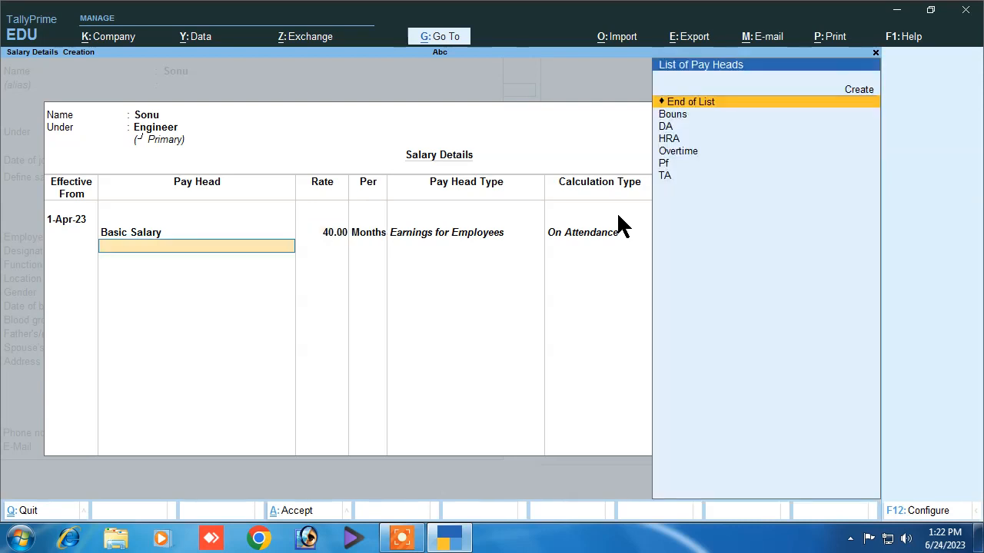
key("BackSpace")
type("1")
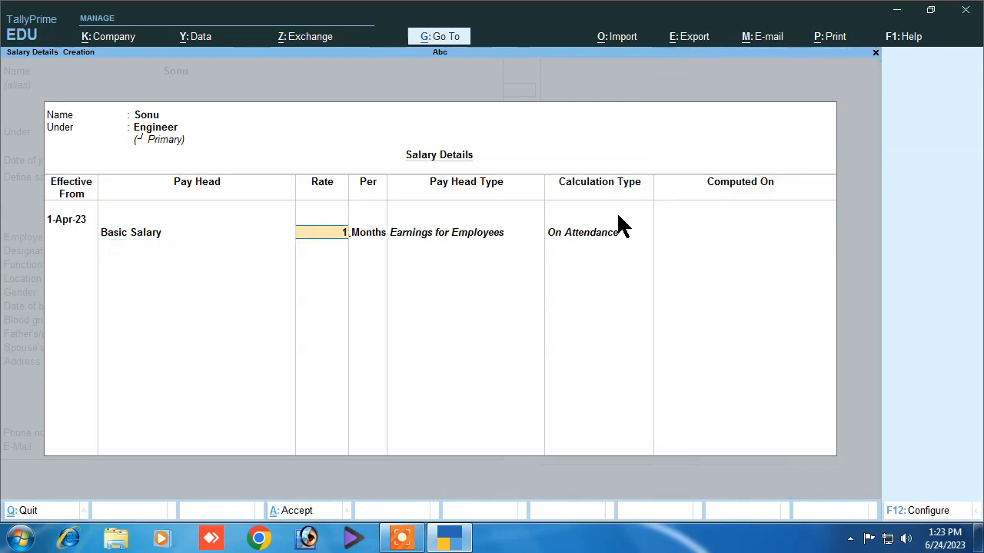
type("40000")
key("Return")
Add the Bouns, DA and HRA pay heads to the new employee's salary details
key("Down")
key("Down")
key("Up")
key("Return")
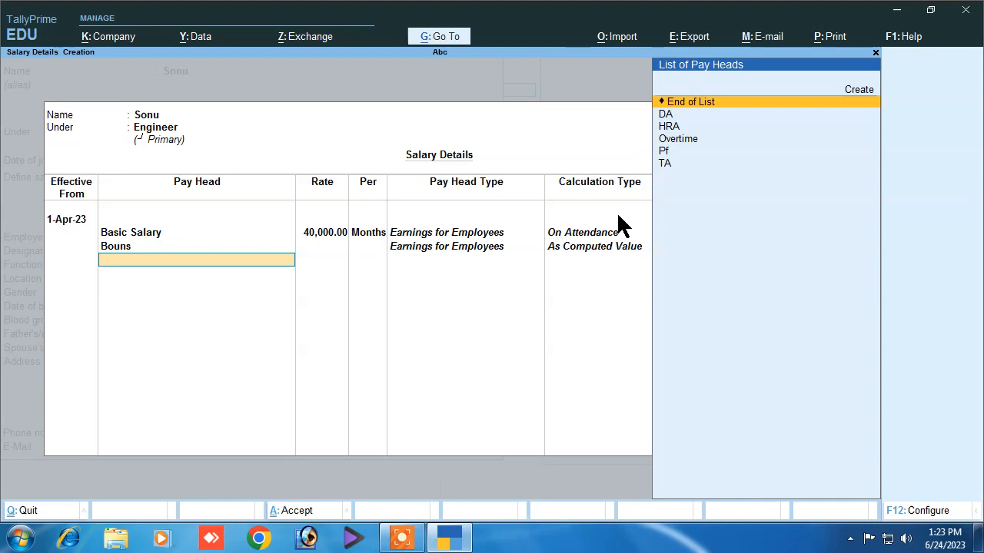
key("Down")
key("Return")
key("Down")
key("Return")
Add the TA and Pf pay heads to the new employee's salary details
key("Down")
key("Down")
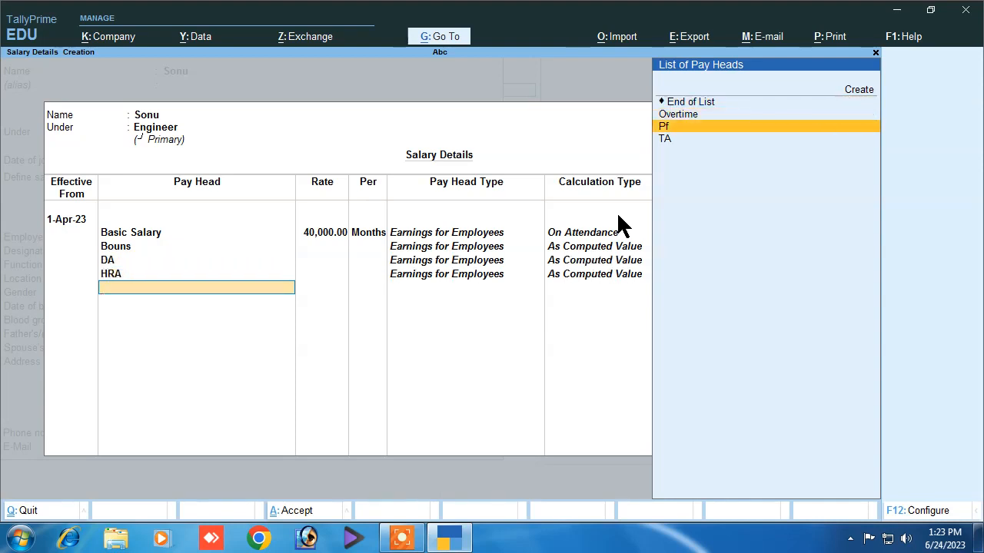
key("Down")
key("Return")
key("Down")
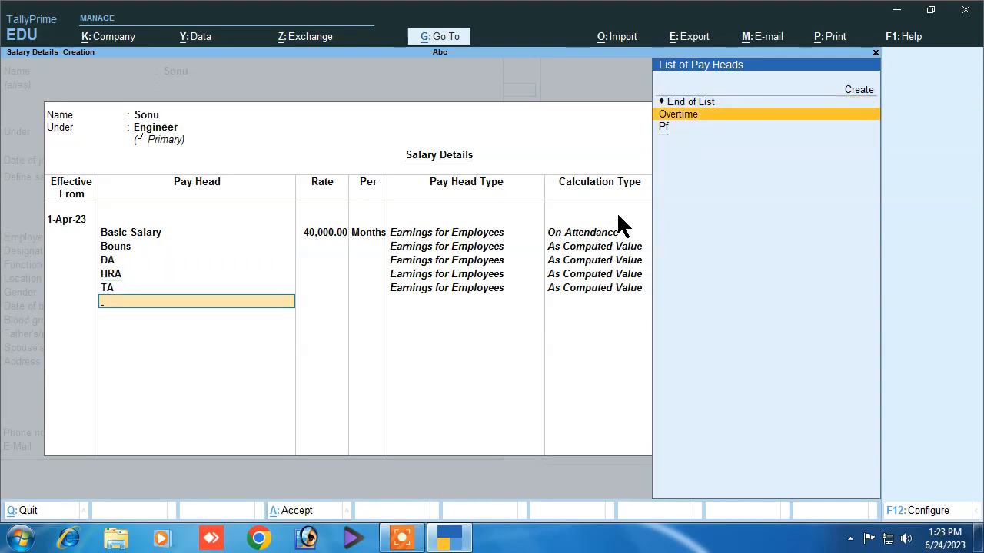
key("Down")
key("Return")
Add the Overtime pay head at a rate of 20, then end the pay head list and save the salary details
key("Return")
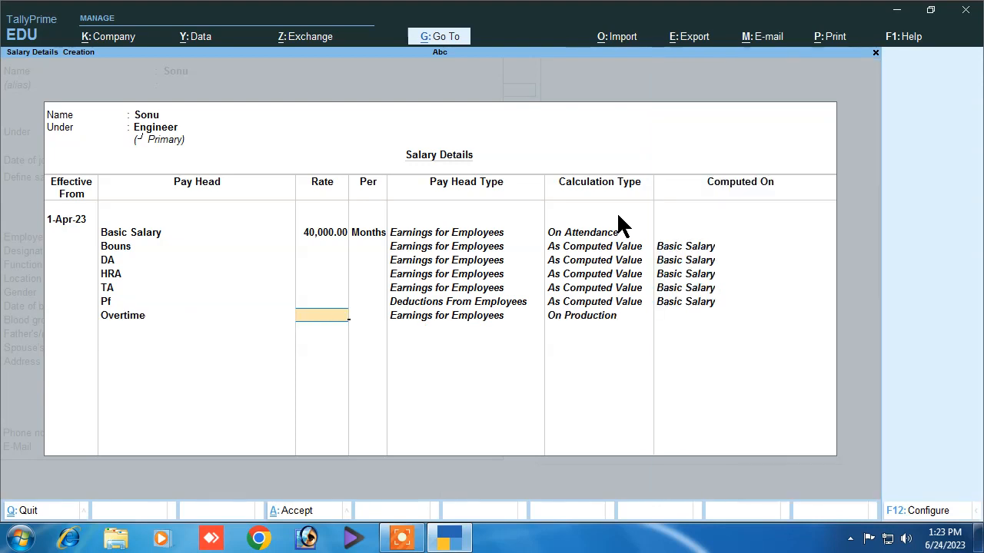
type("20")
key("Return")
key("Return")
key("Return")
Enter the employee number and set the designation to 54, the function to 654 and the location to 654
type("5465")
key("Return")
type("54")
key("Return")
type("654")
key("Return")
type("654")
key("Return")
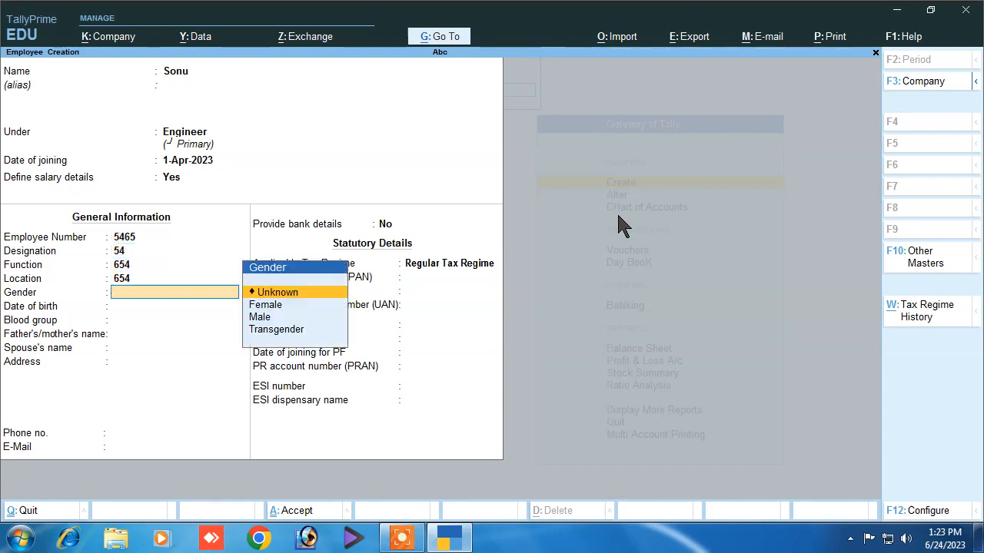
Leave gender and blood group as Unknown and the remaining general information fields blank
key("Return")
key("Return")
key("Return")
key("Return")
key("Return")
key("Return")
key("Return")
key("Return")
key("Return")
key("Return")
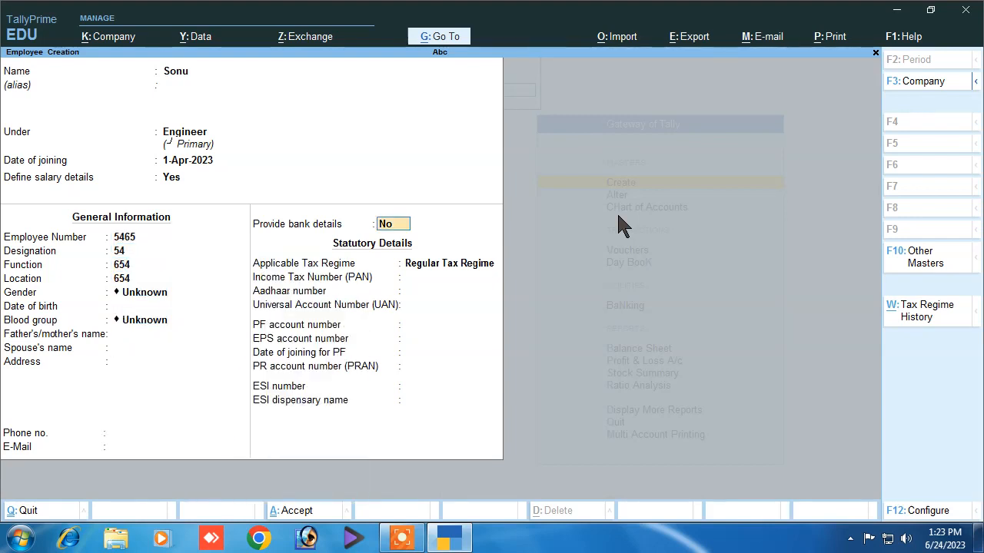
Keep bank details at No with Regular Tax Regime and blank statutory fields, save the employee and return to the Gateway of Tally
key("Return")
key("Return")
key("Return")
key("Return")
key("Return")
key("Return")
key("Return")
key("Return")
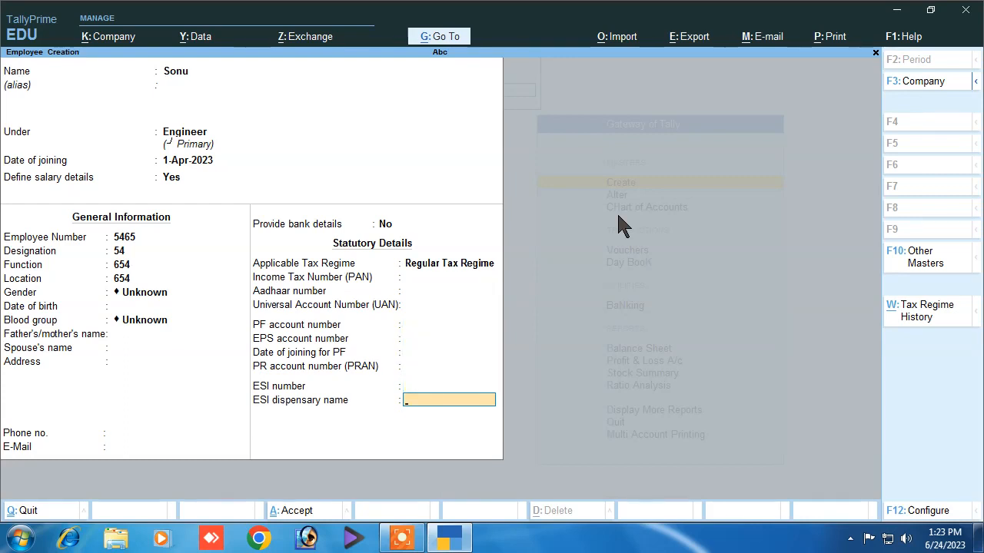
key("Escape")
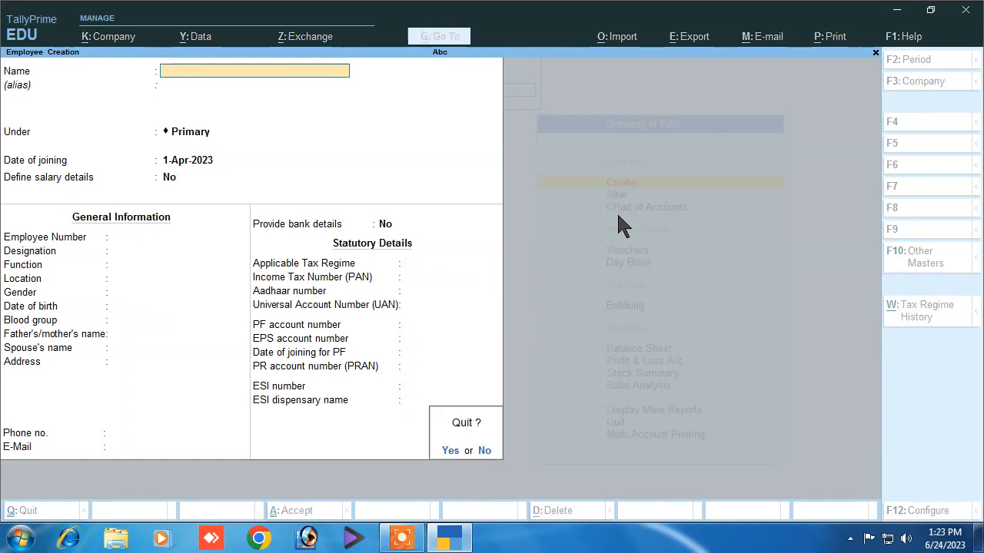
key("Return")
key("Escape")
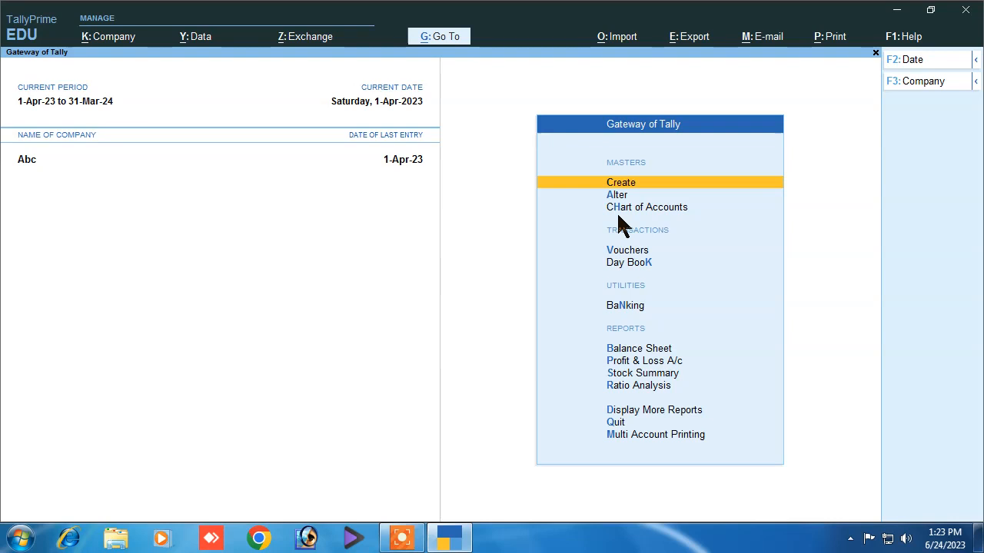
Open voucher entry from the Gateway of Tally
key("Down")
key("Down")
key("Down")
key("Down")
key("Up")
key("Return")
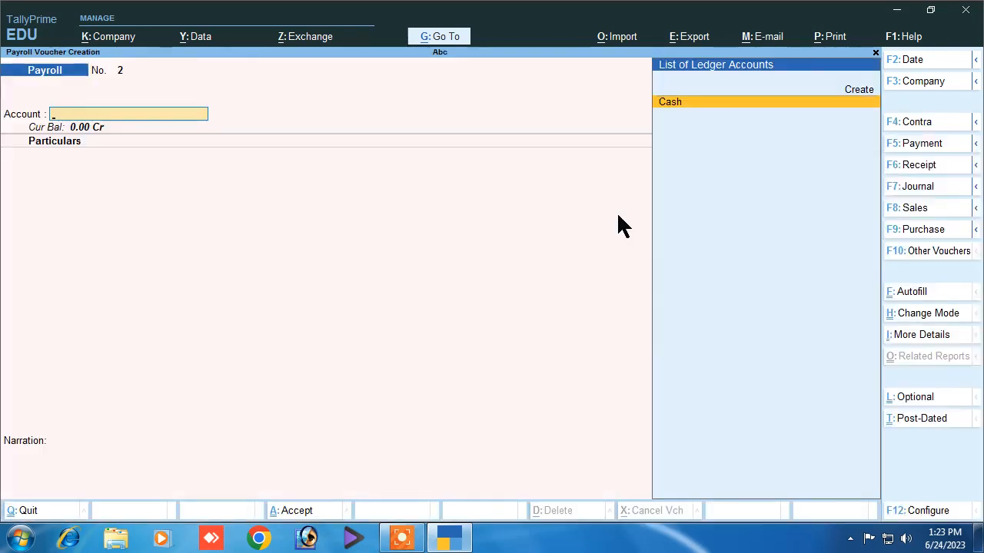
Change the voucher type from Payroll to Attendance
key("F10")
key("Down")
key("Down")
key("Down")
key("Down")
key("Down")
key("Down")
key("Down")
key("Down")
key("Down")
key("Down")
key("Down")
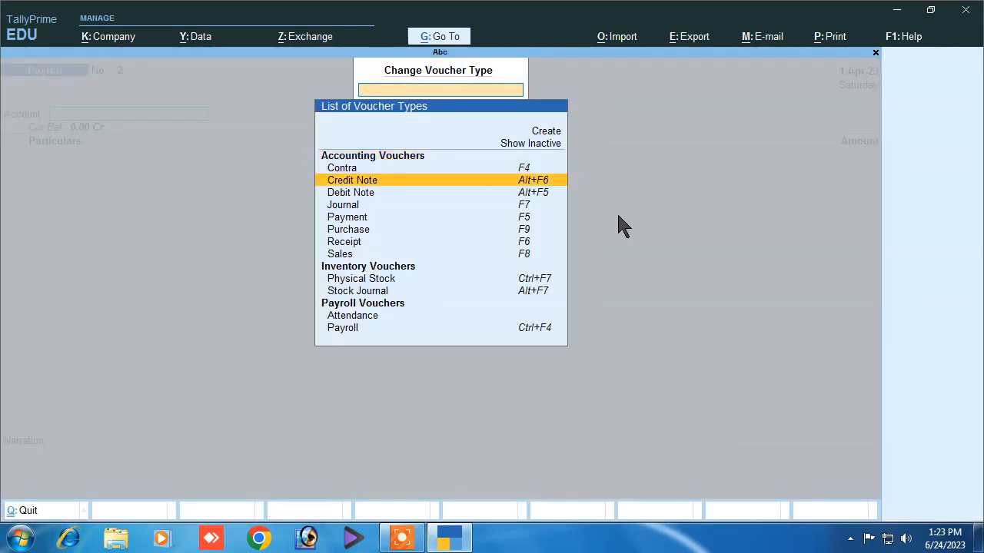
key("Return")
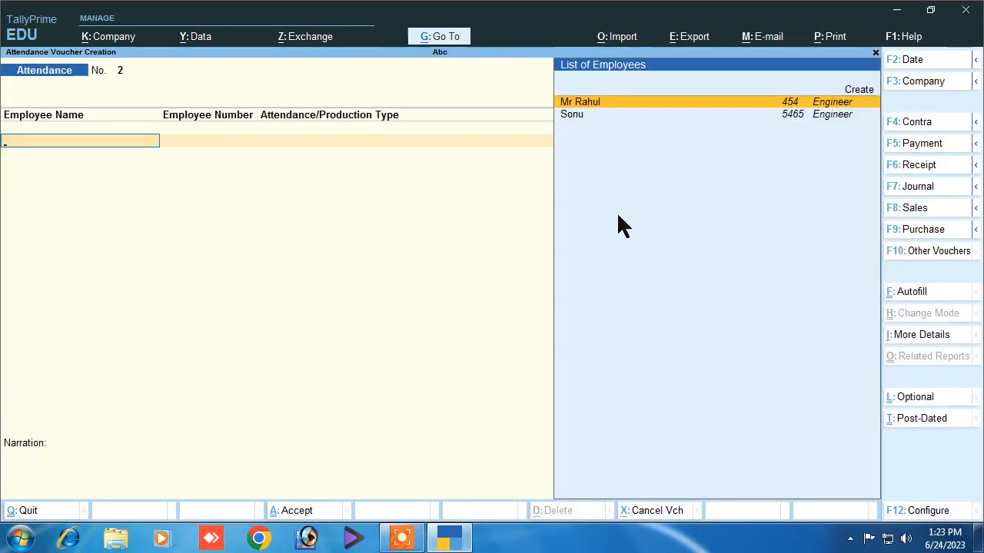
Record 20 days Present for the newly created employee in the attendance voucher
key("Down")
key("Return")
key("Down")
key("Down")
key("Return")
type("20")
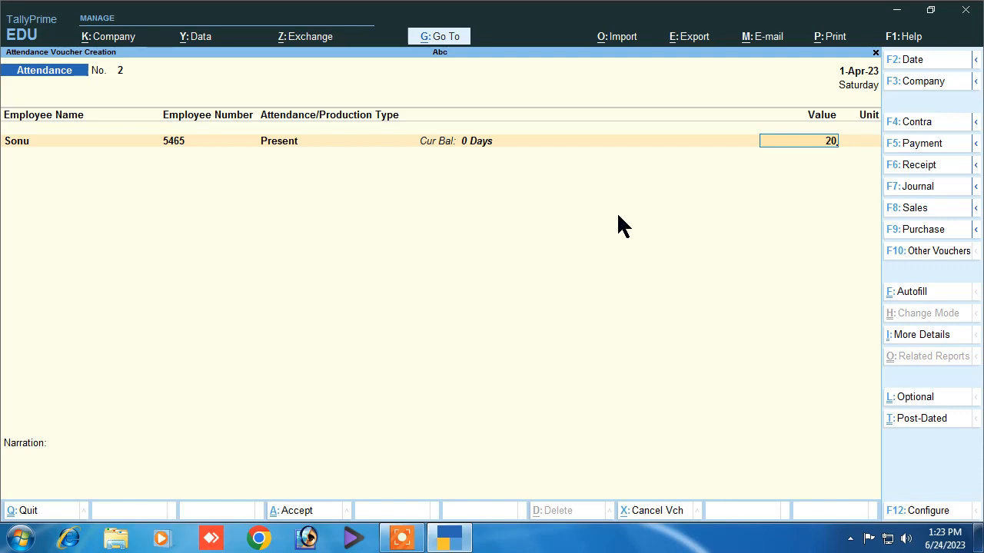
key("Return")
Add an Absent entry of 10 days for the same employee
key("Down")
key("Down")
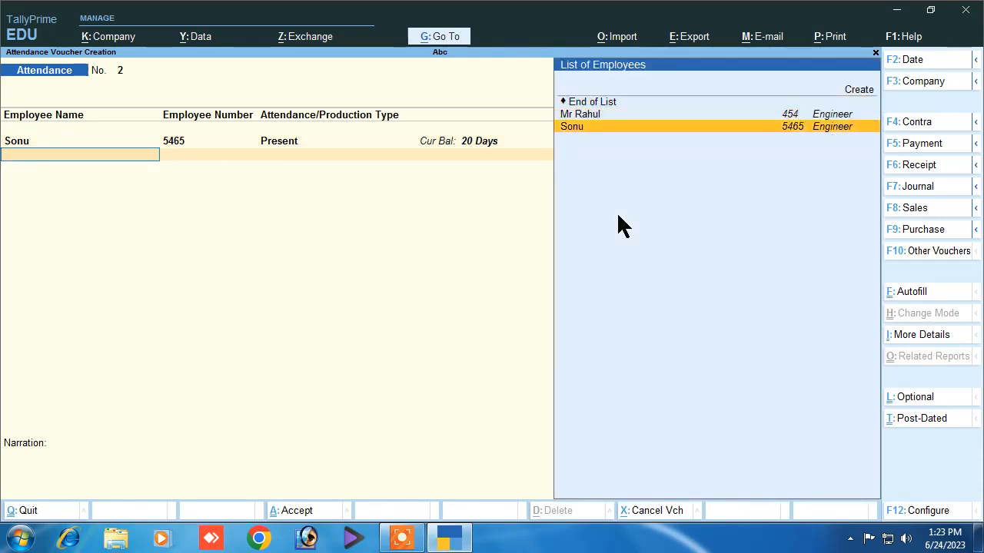
key("Return")
key("Down")
key("Down")
key("Up")
key("Up")
key("Return")
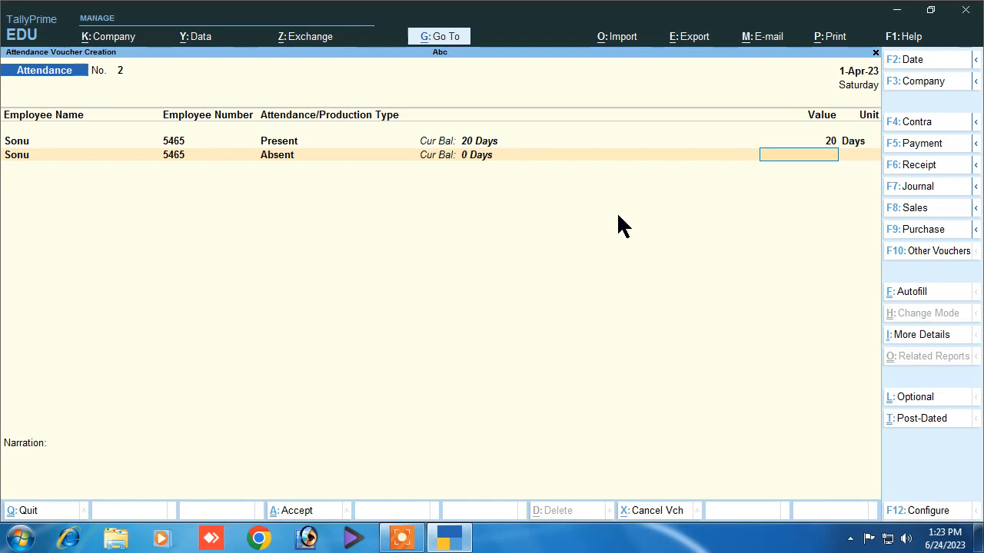
key("Return")
Add an Overtime entry with a value of 20 for the same employee
key("Down")
key("Down")
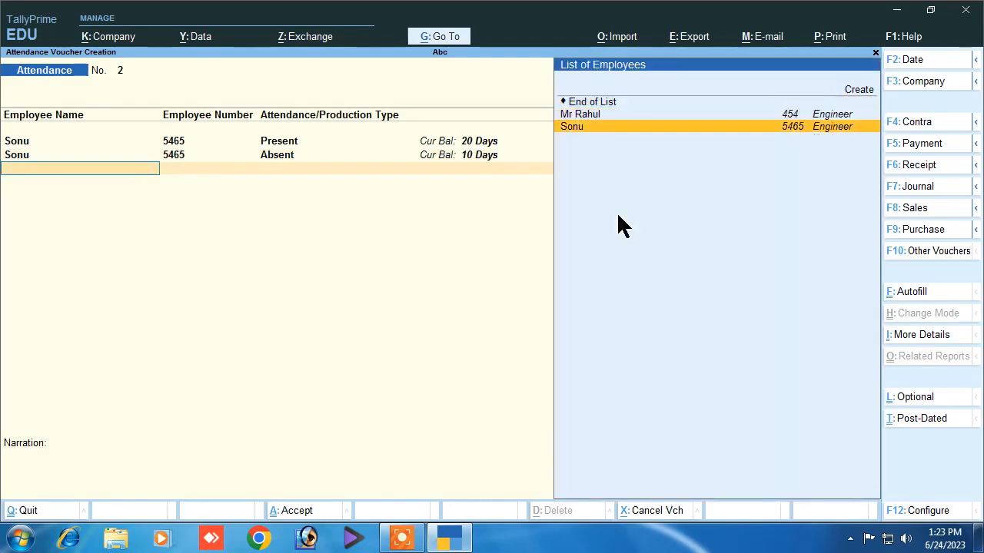
key("Return")
key("Down")
key("Down")
key("Up")
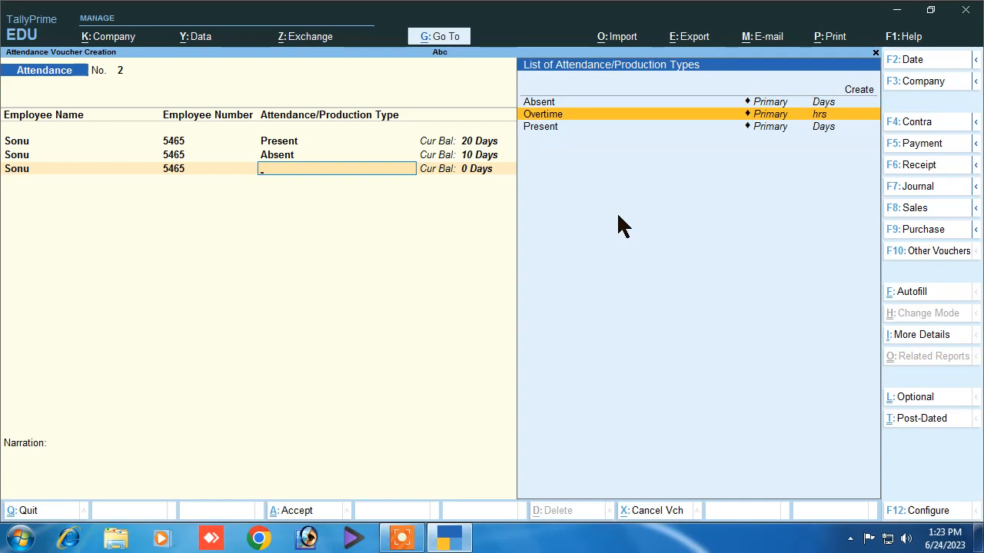
key("Return")
type("20")
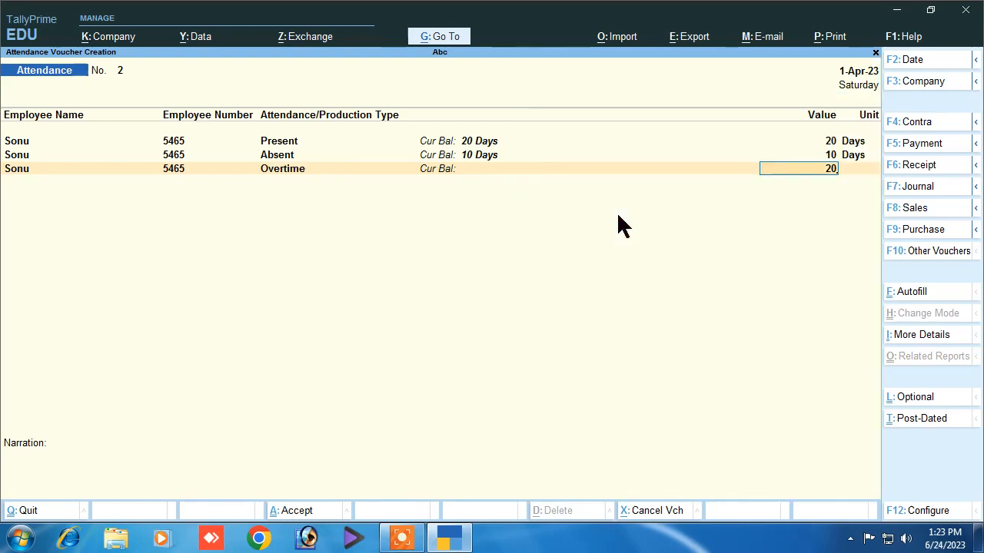
Finish the attendance entries for the employee and save the attendance voucher
key("Return")
key("Return")
key("Return")
key("Return")
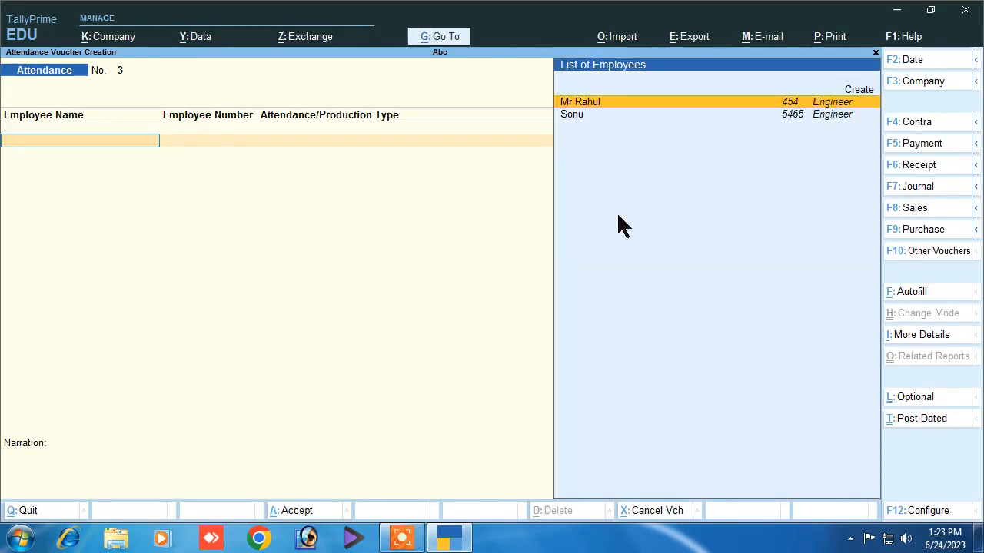
Change the voucher type from Attendance to Payroll
key("F10")
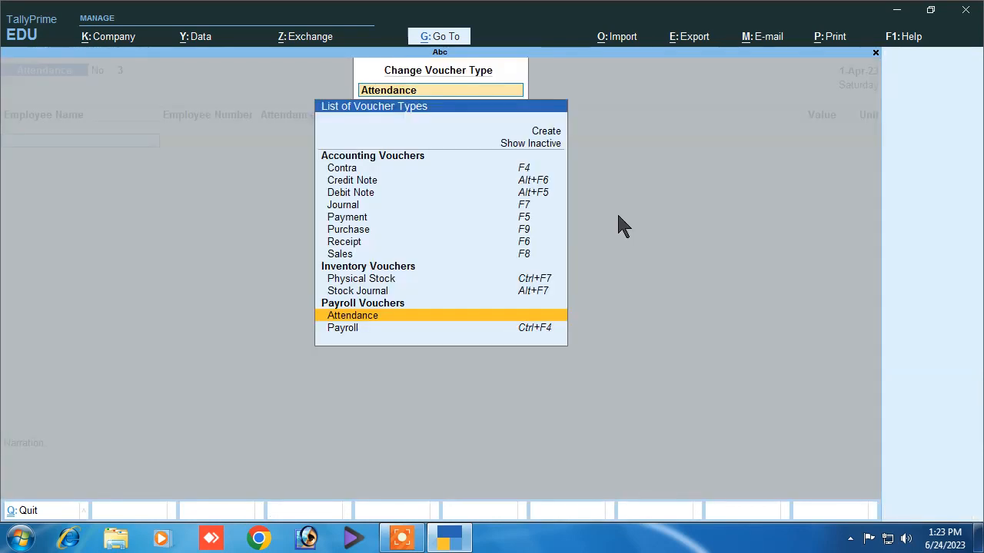
key("Down")
key("Return")
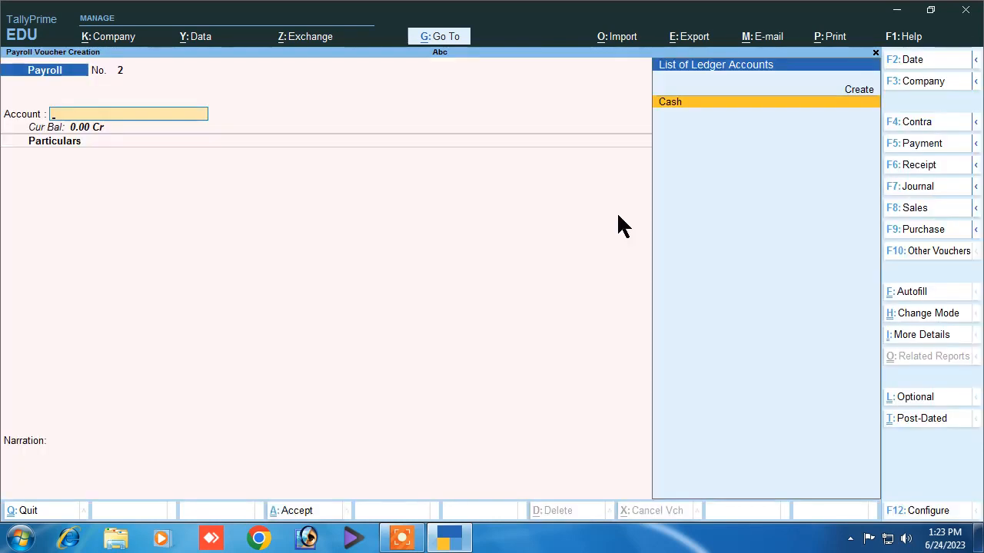
Set up a Payroll Autofill that processes Salary for the period 1-4-2023 to 1-4-2023
left_click(912, 294)
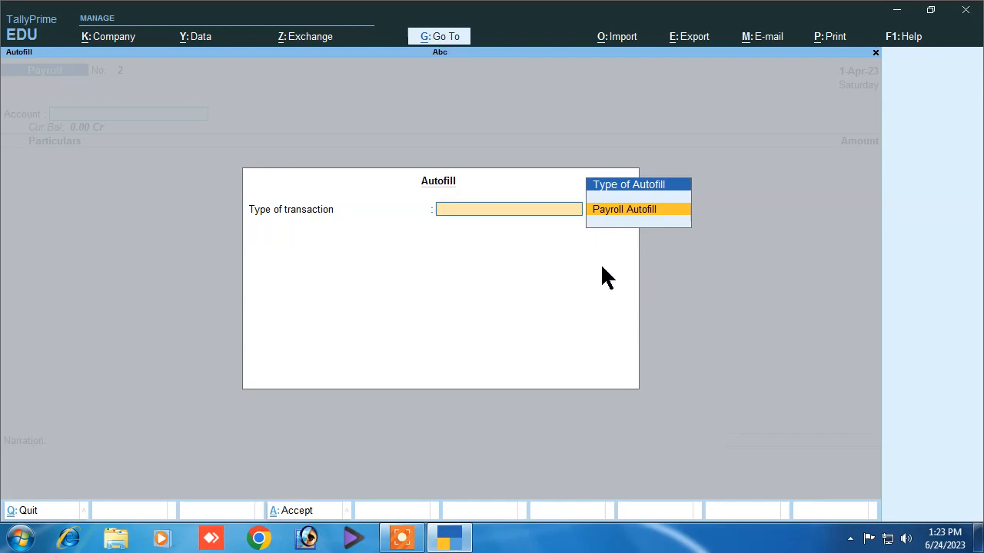
left_click(611, 218)
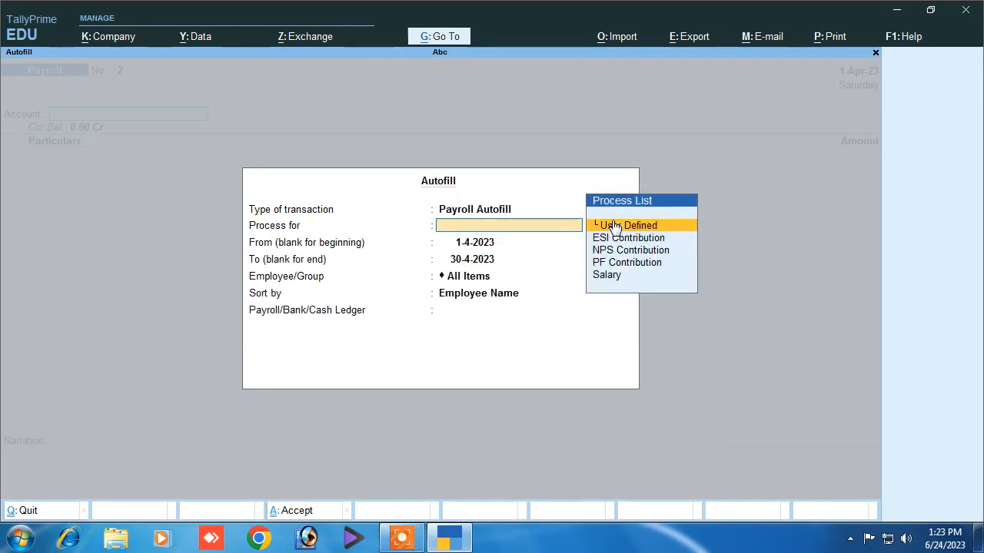
key("Down")
key("Down")
key("Down")
key("Down")
key("Return")
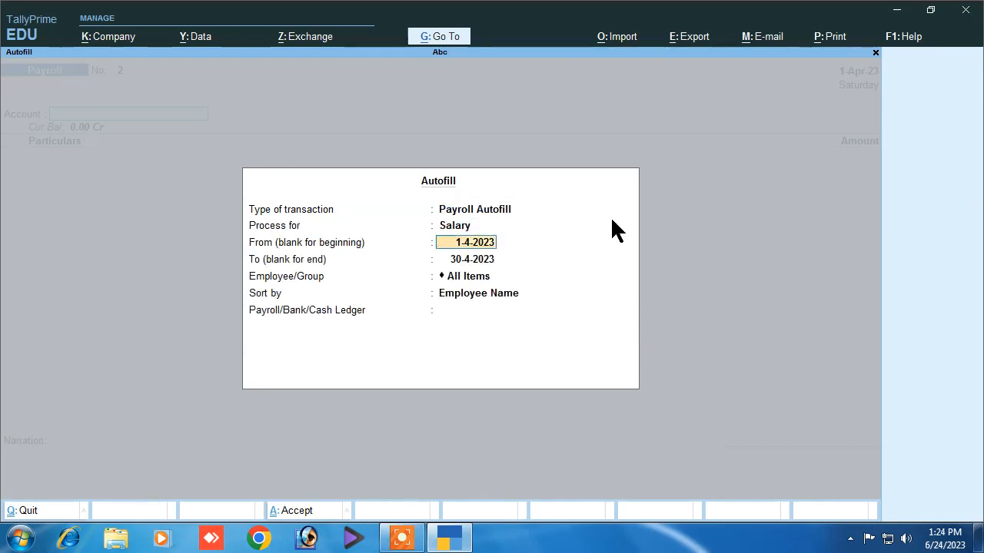
key("Return")
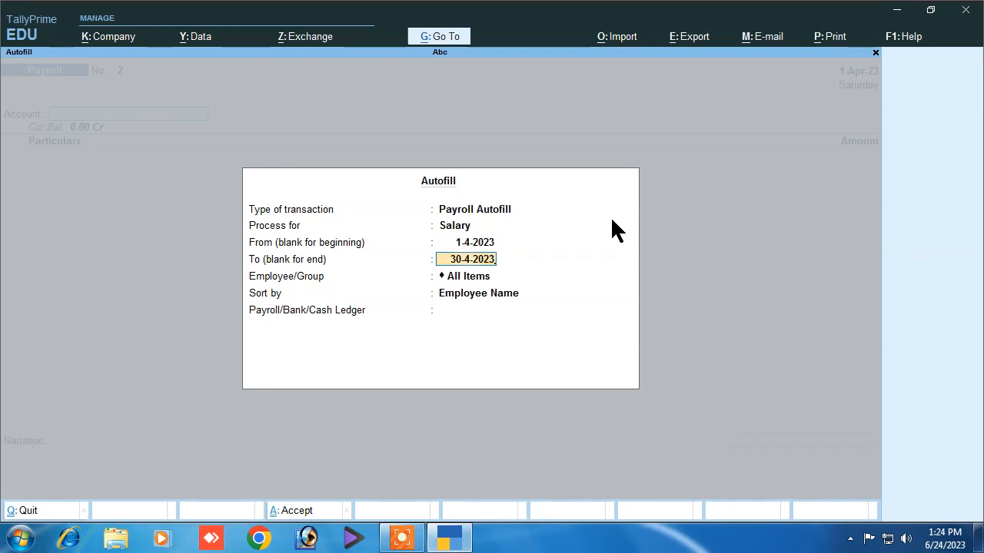
type("14")
key("BackSpace")
key("Return")
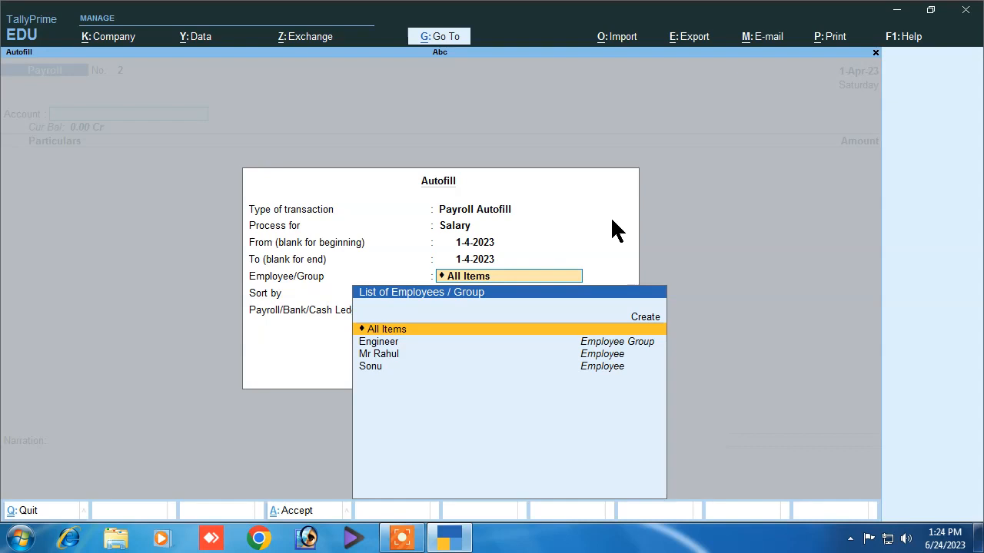
Autofill the second employee's salary, sorted by Employee Name and paid from Cash, and save the payroll voucher
key("Down")
key("Down")
key("Down")
key("Return")
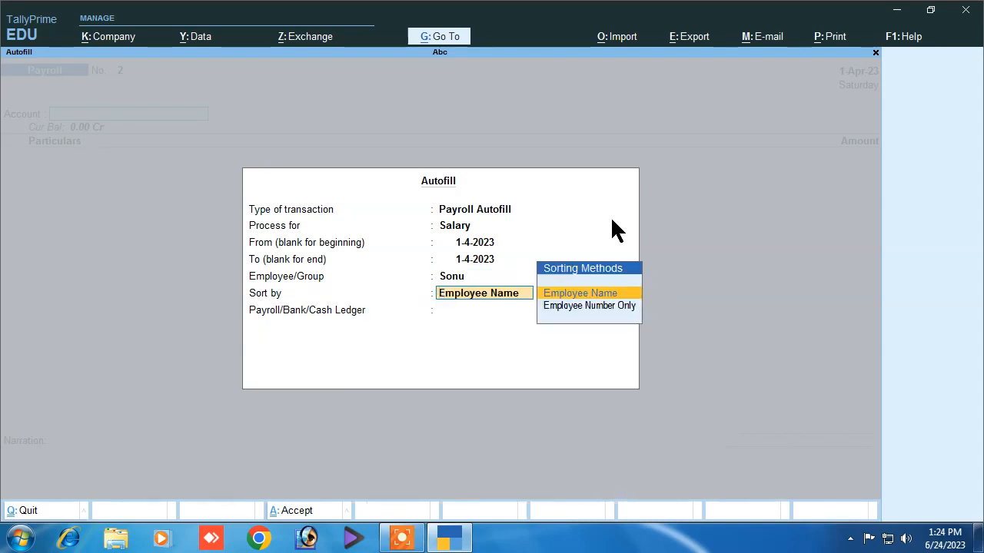
key("Return")
key("Return")
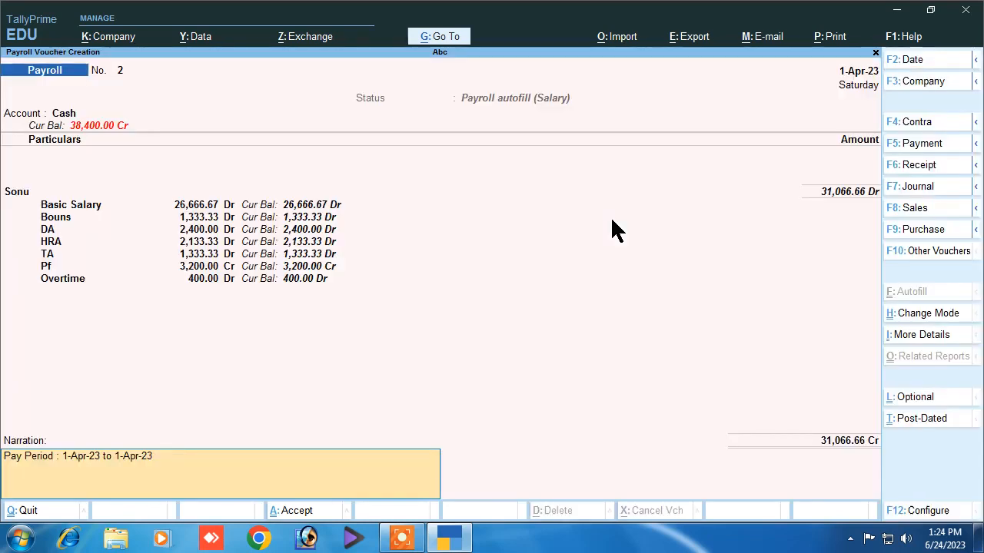
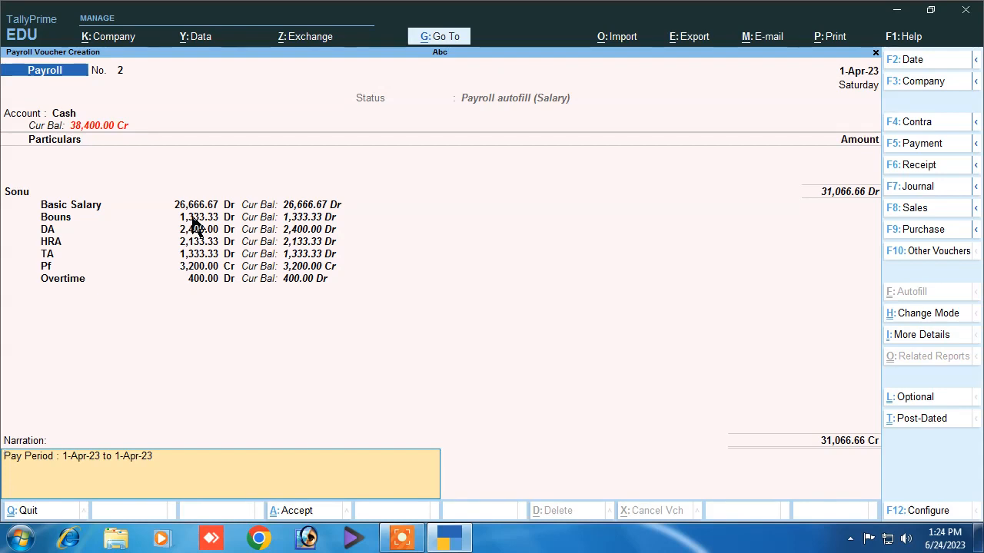
key("Return")
key("Return")
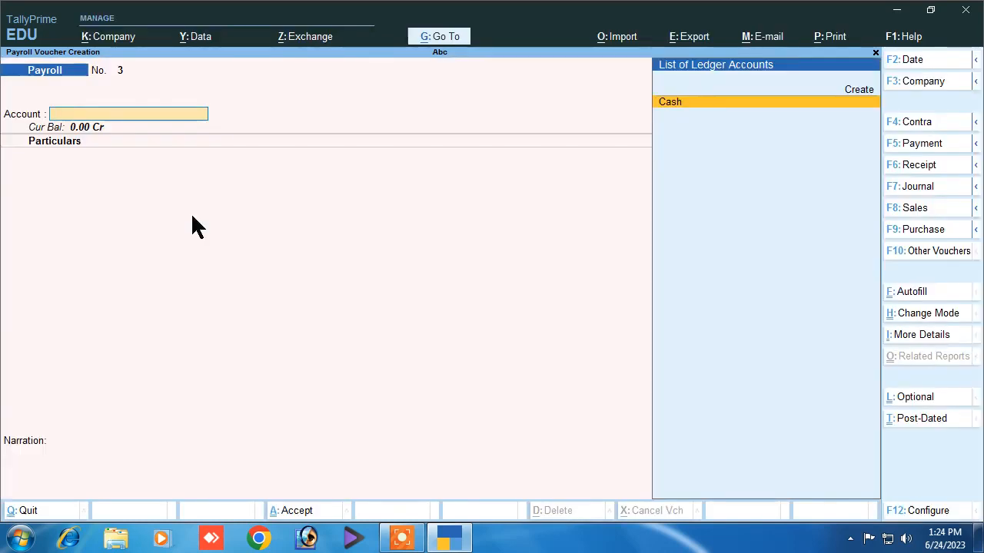
Leave voucher entry and open the list of additional reports for the company
key("Escape")
key("Escape")
key("n")
key("Down")
key("Down")
key("Down")
key("Down")
key("Down")
key("Down")
key("Down")
key("Down")
key("Down")
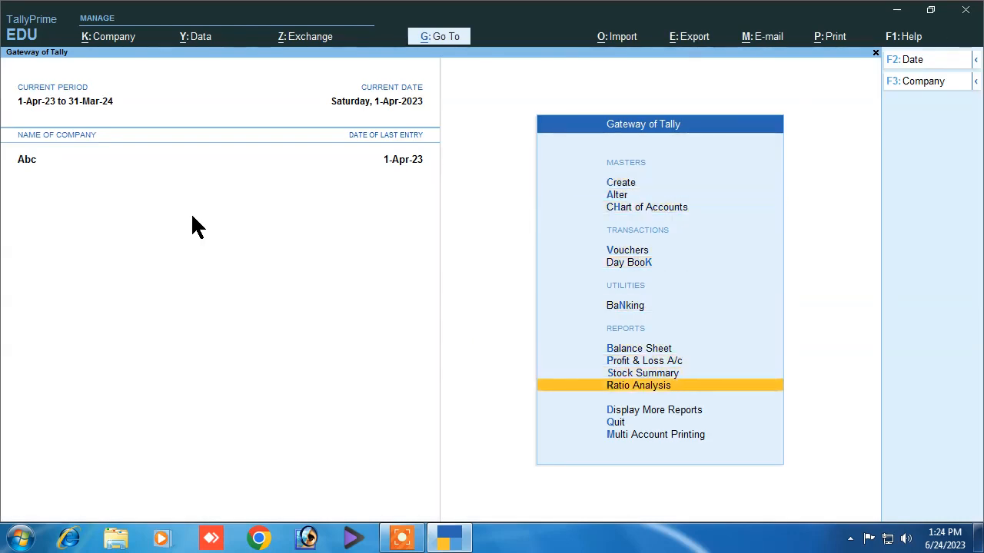
key("Down")
key("Down")
key("Up")
key("Return")
Open the Payroll Reports among the additional reports
key("Down")
key("Down")
key("Down")
key("Down")
key("Down")
key("Down")
key("Down")
key("Down")
key("Down")
key("Up")
key("Return")
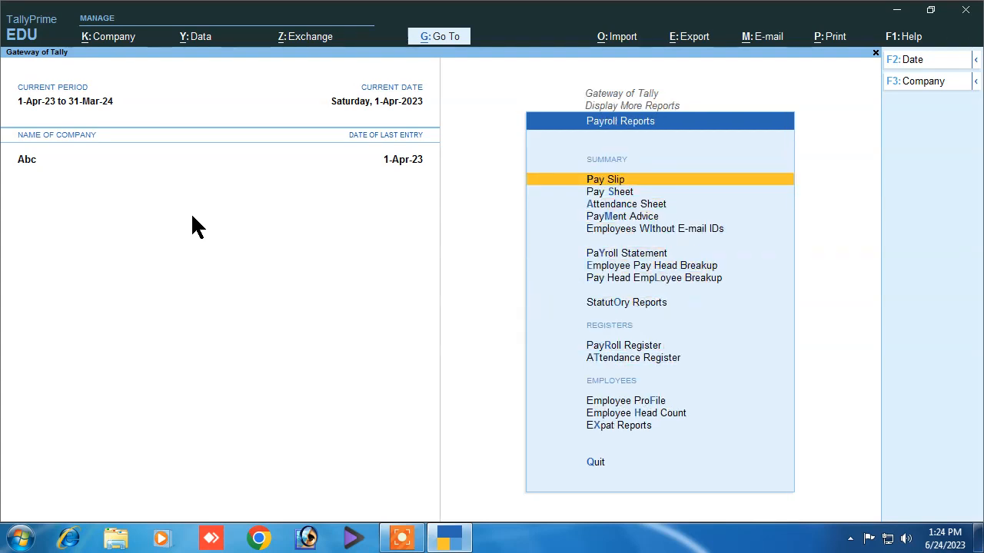
Display the April 2023 pay slip of the first employee
key("Return")
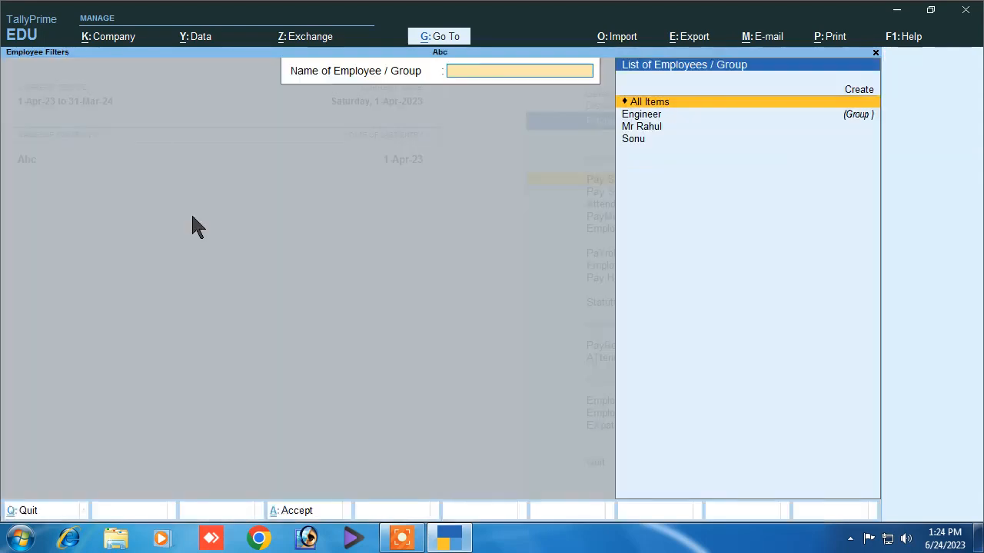
key("Down")
key("Down")
key("Up")
key("Down")
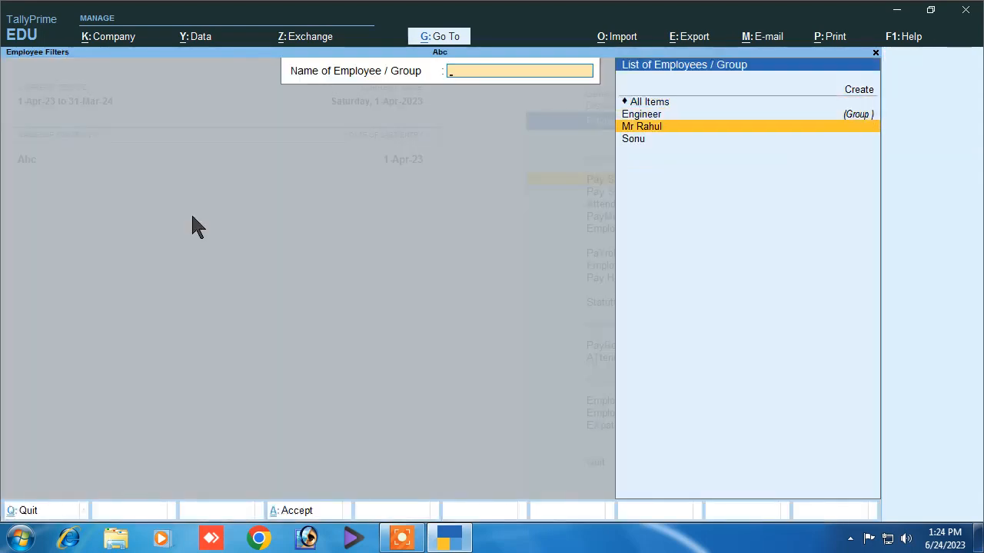
key("Return")
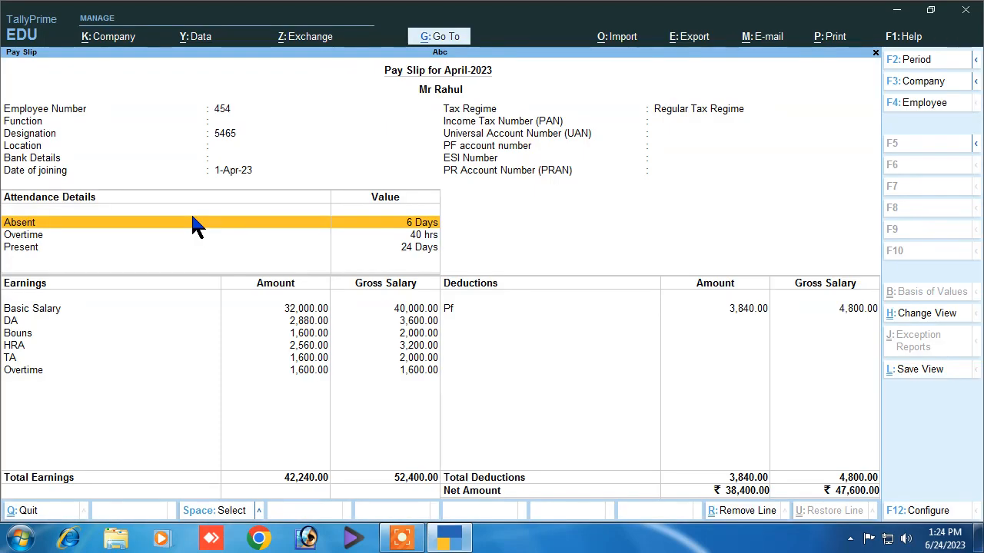
Examine an enlarged print preview of the first employee's pay slip and return to the employee selection
key("alt+p")
key("Return")
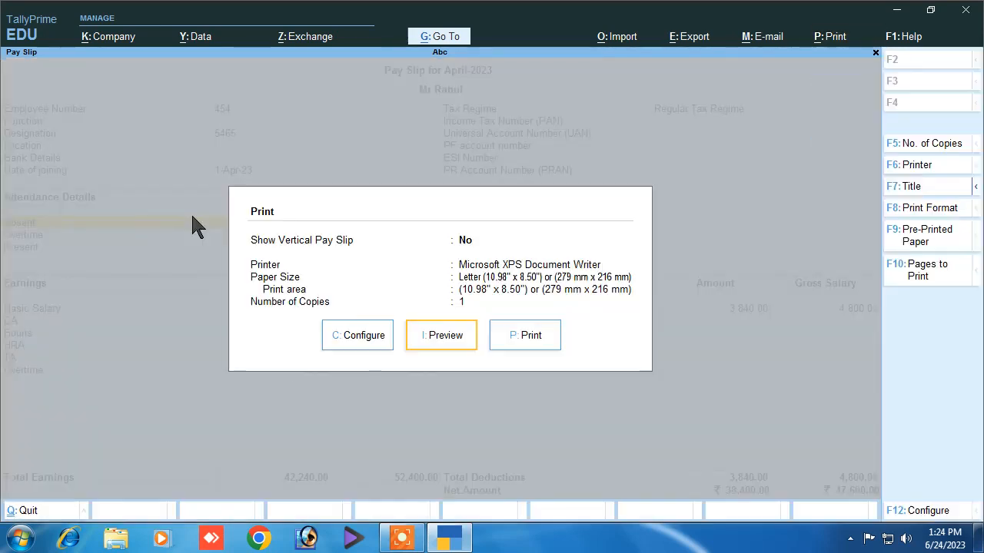
key("i")
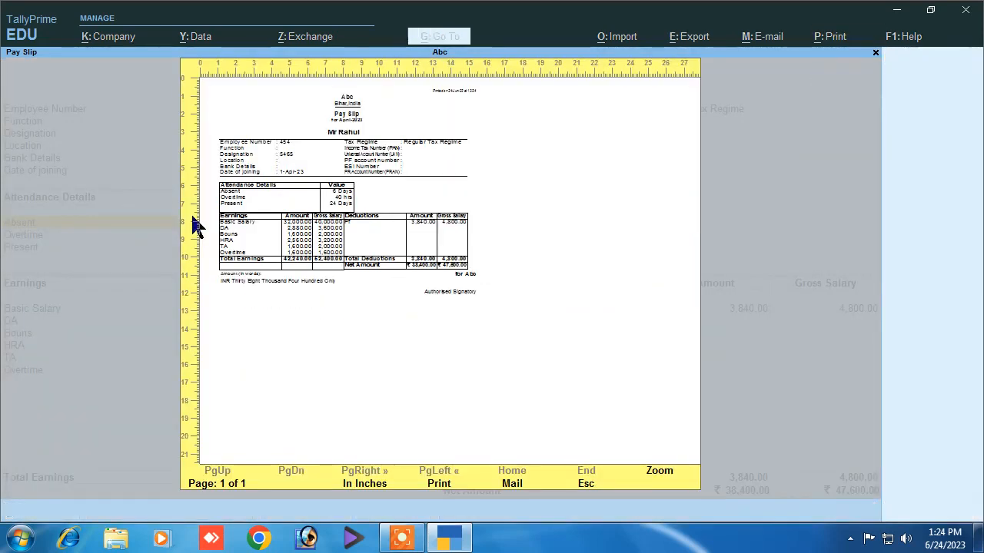
left_click(670, 469)
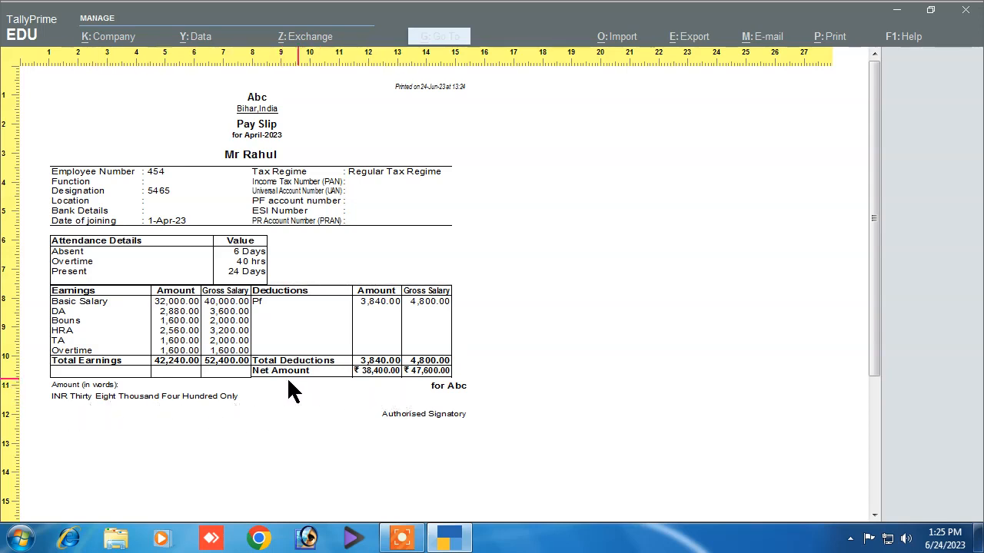
key("Escape")
key("Escape")
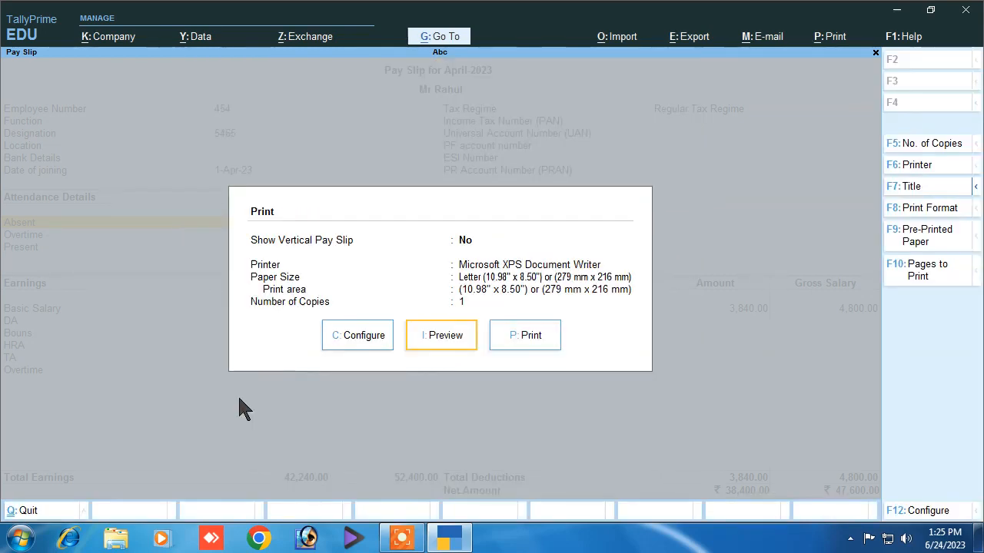
key("Escape")
key("Escape")
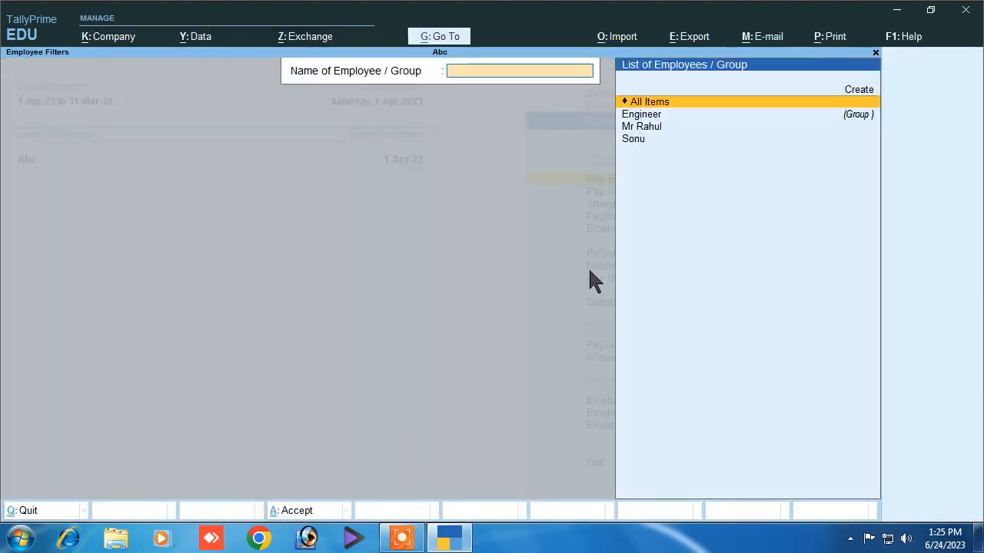
Display the second employee's pay slip and examine its enlarged print preview
left_click(635, 143)
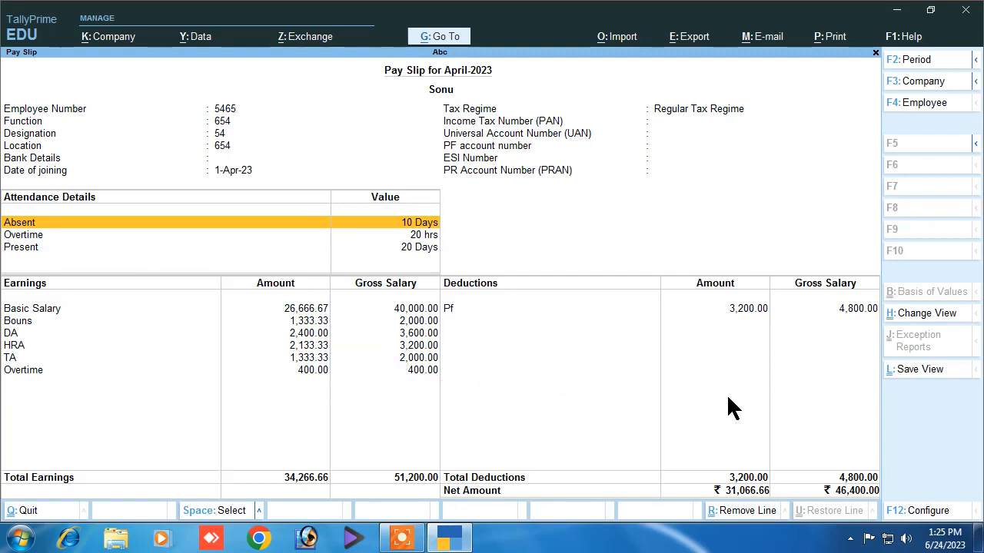
key("alt+p")
key("Return")
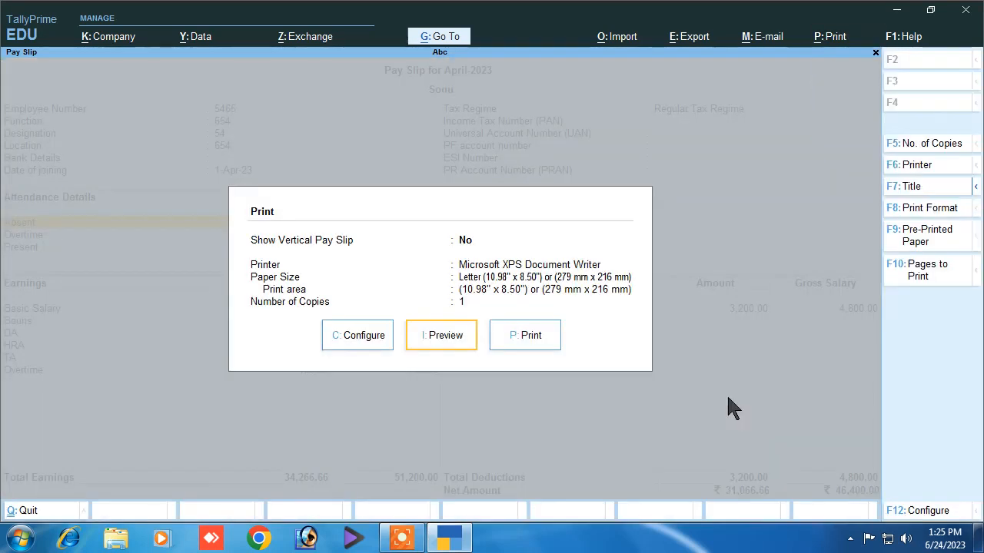
key("i")
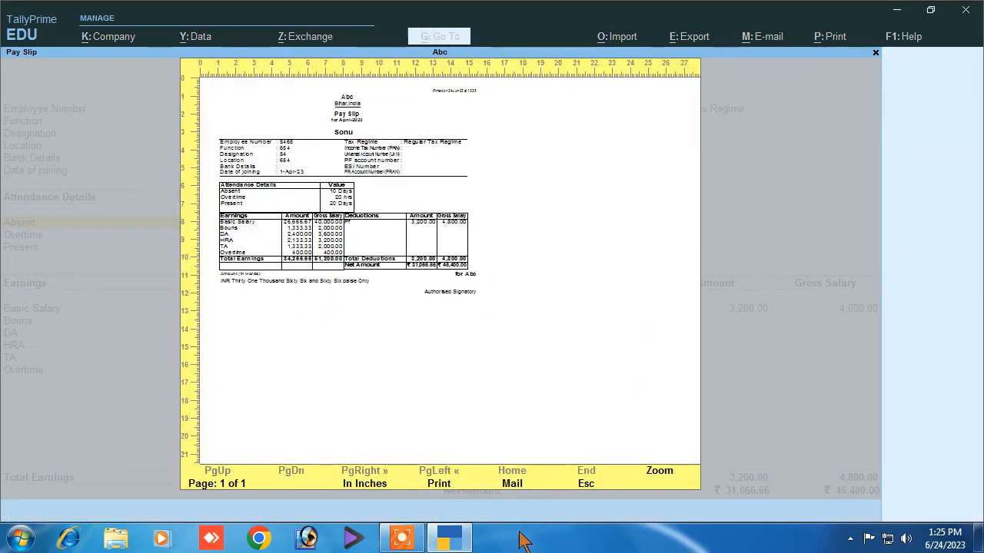
left_click(667, 475)
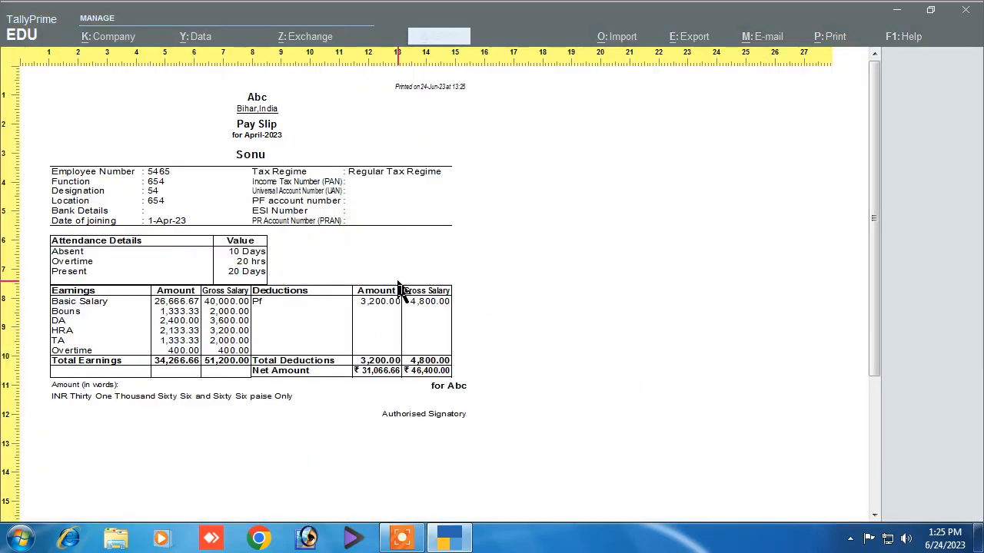
Close the pay slip preview and the payroll reports and return to the Gateway of Tally
key("Escape")
key("Escape")
key("Escape")
key("Escape")
key("Escape")
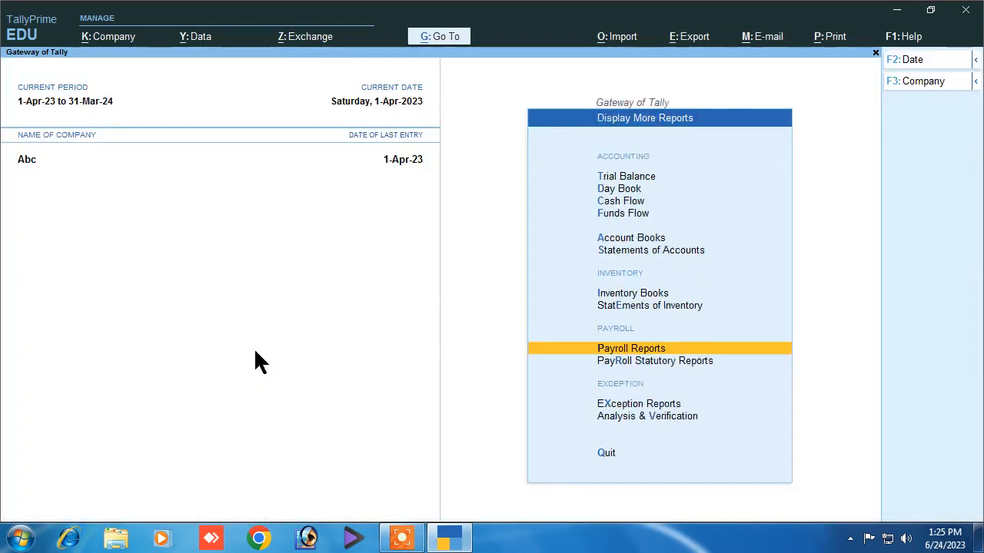
key("Escape")
key("Home")
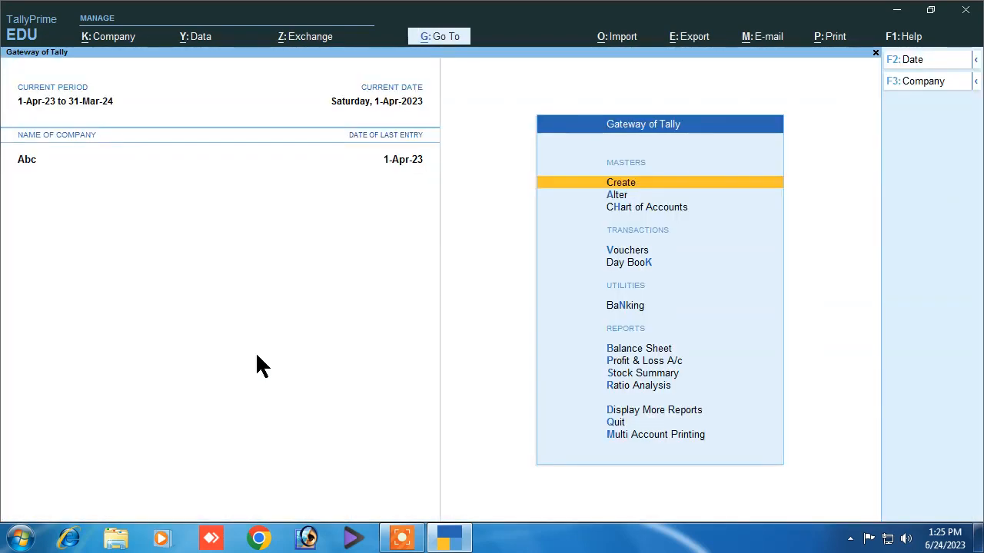